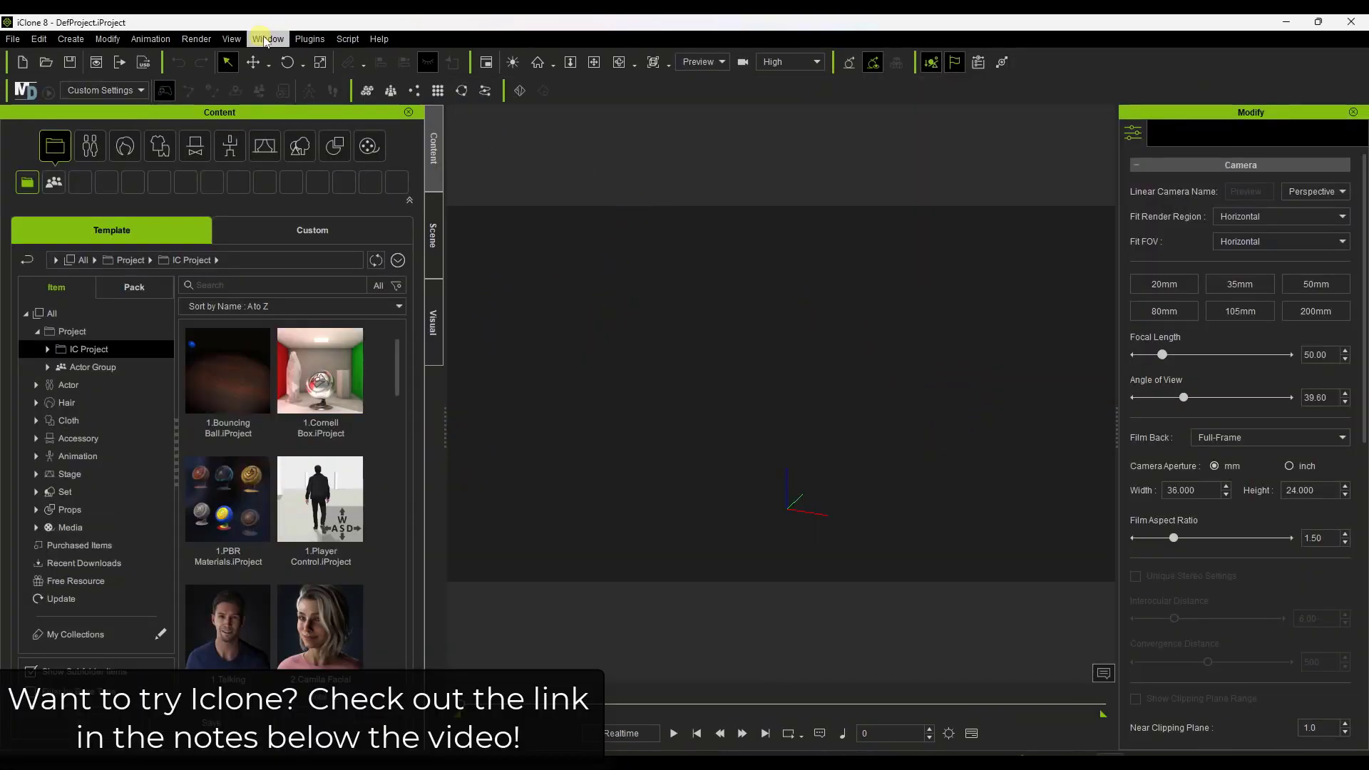
Show the iClone 8 product version information.
left_click(378, 39)
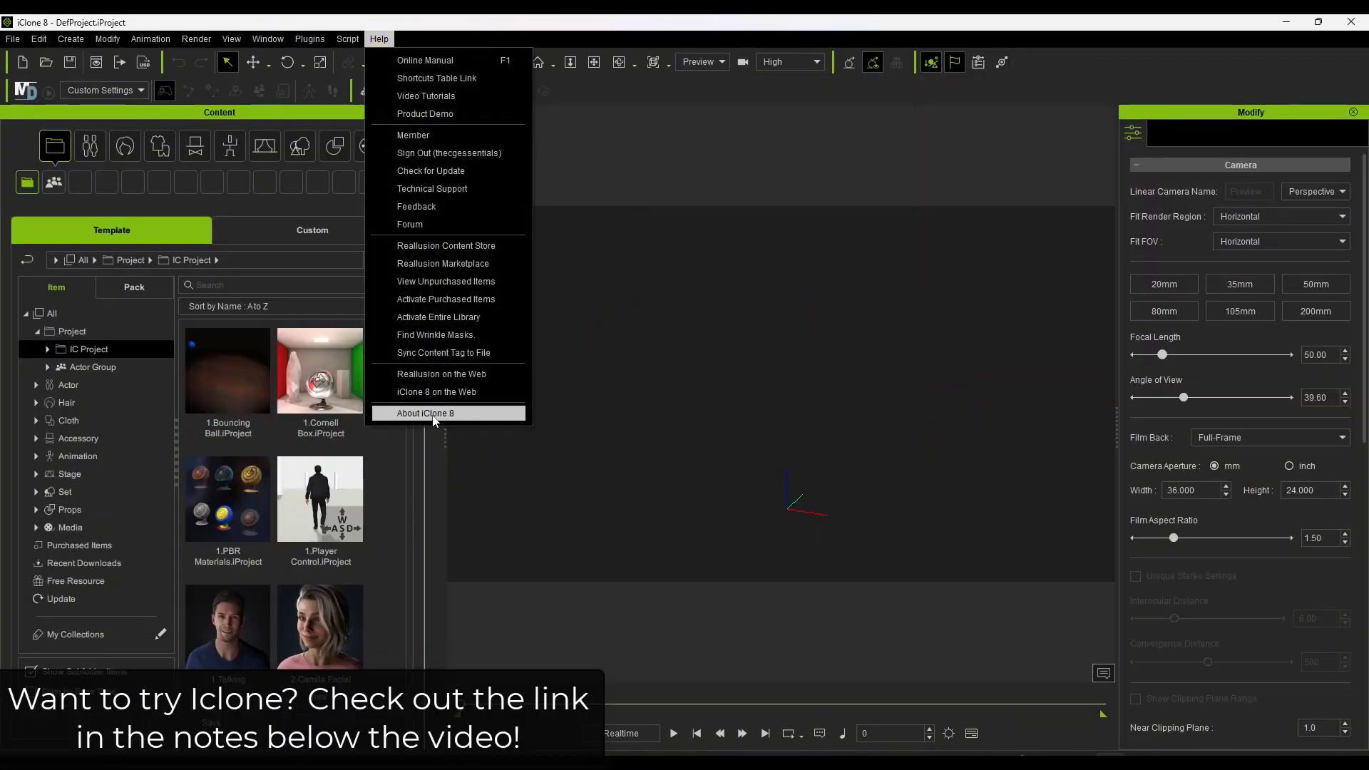
left_click(434, 415)
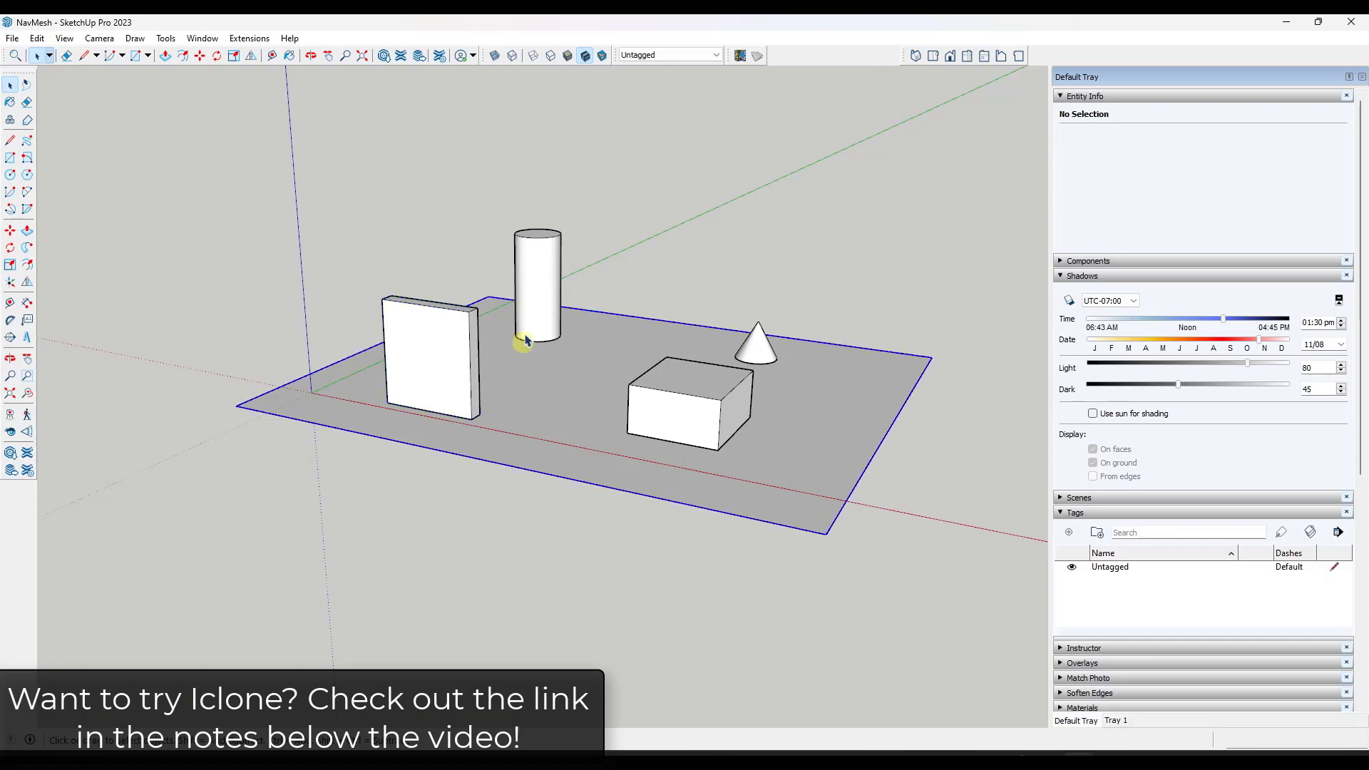
Switch to the NavMesh model in SketchUp and examine the cylinder, box and cone groups on the ground plane.
left_click(533, 297)
left_click(690, 417)
left_click(754, 357)
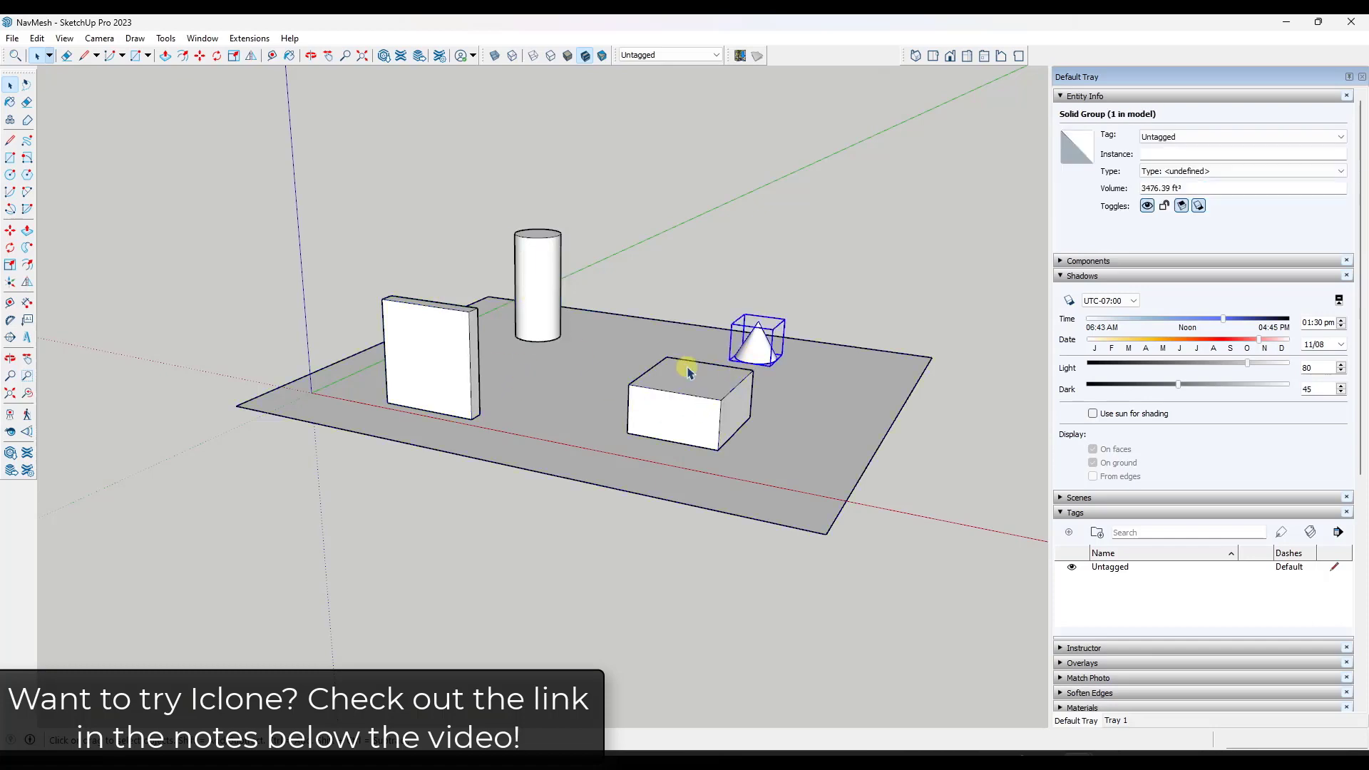
mouse_move(690, 373)
middle_mouse_down()
mouse_move(413, 391)
mouse_move(107, 336)
mouse_move(314, 397)
mouse_move(678, 394)
middle_mouse_up()
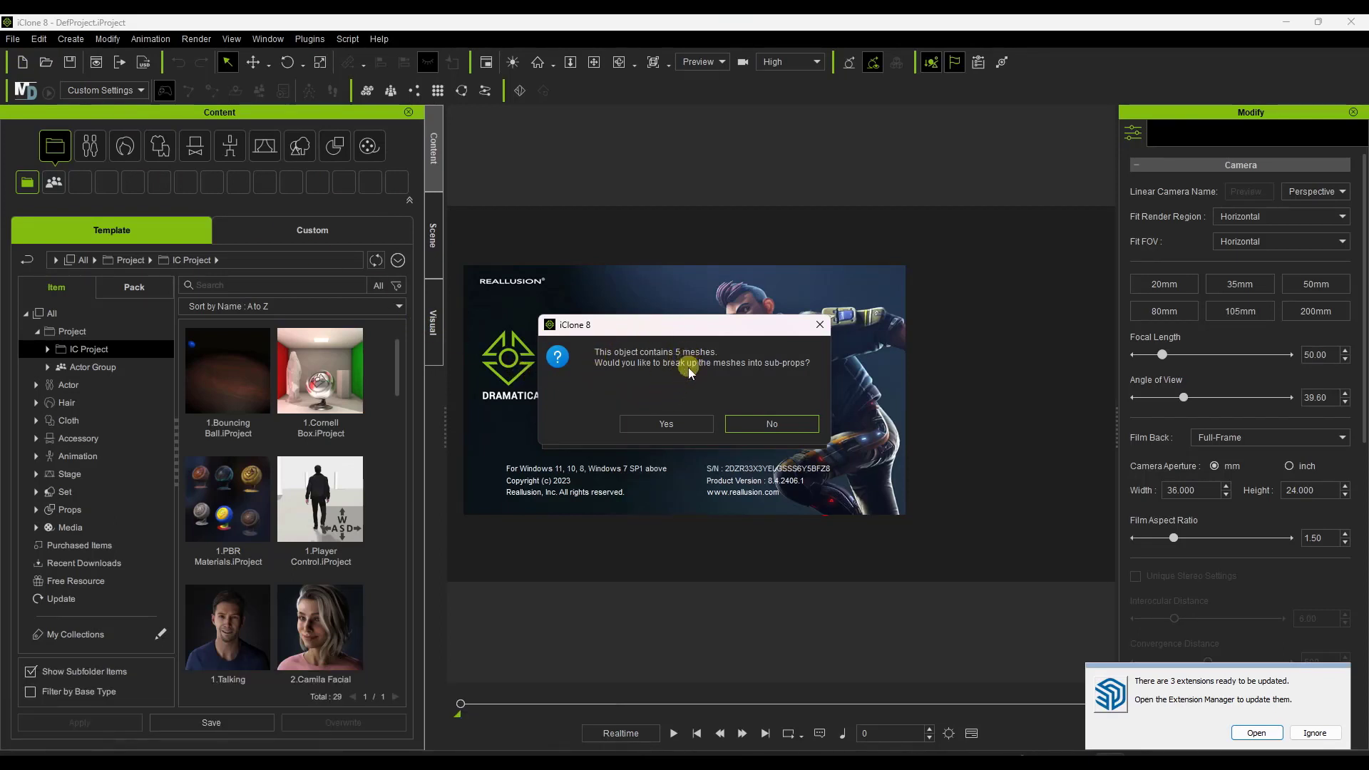
Import the SketchUp model into iClone with its meshes broken up into sub-props, and select the imported prop.
left_click(688, 424)
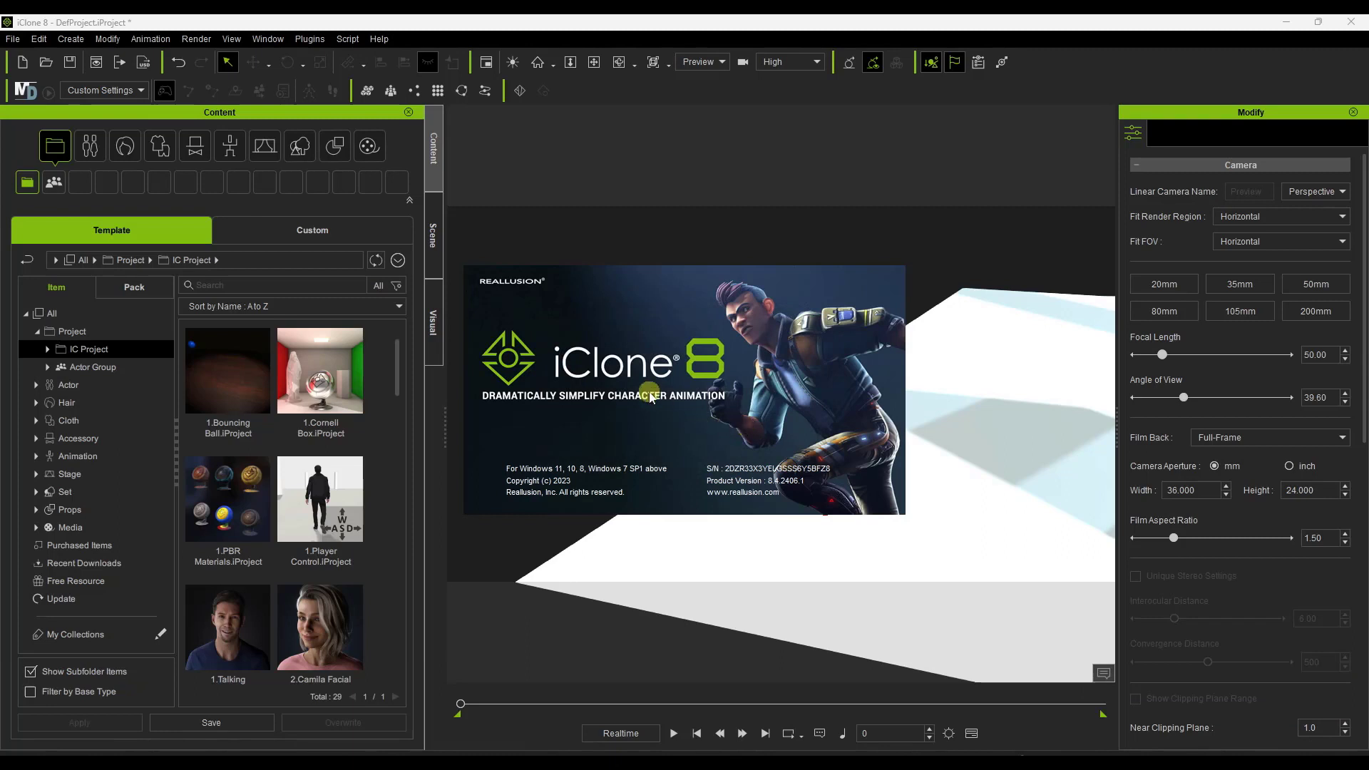
right_click_drag(936, 440, 893, 442)
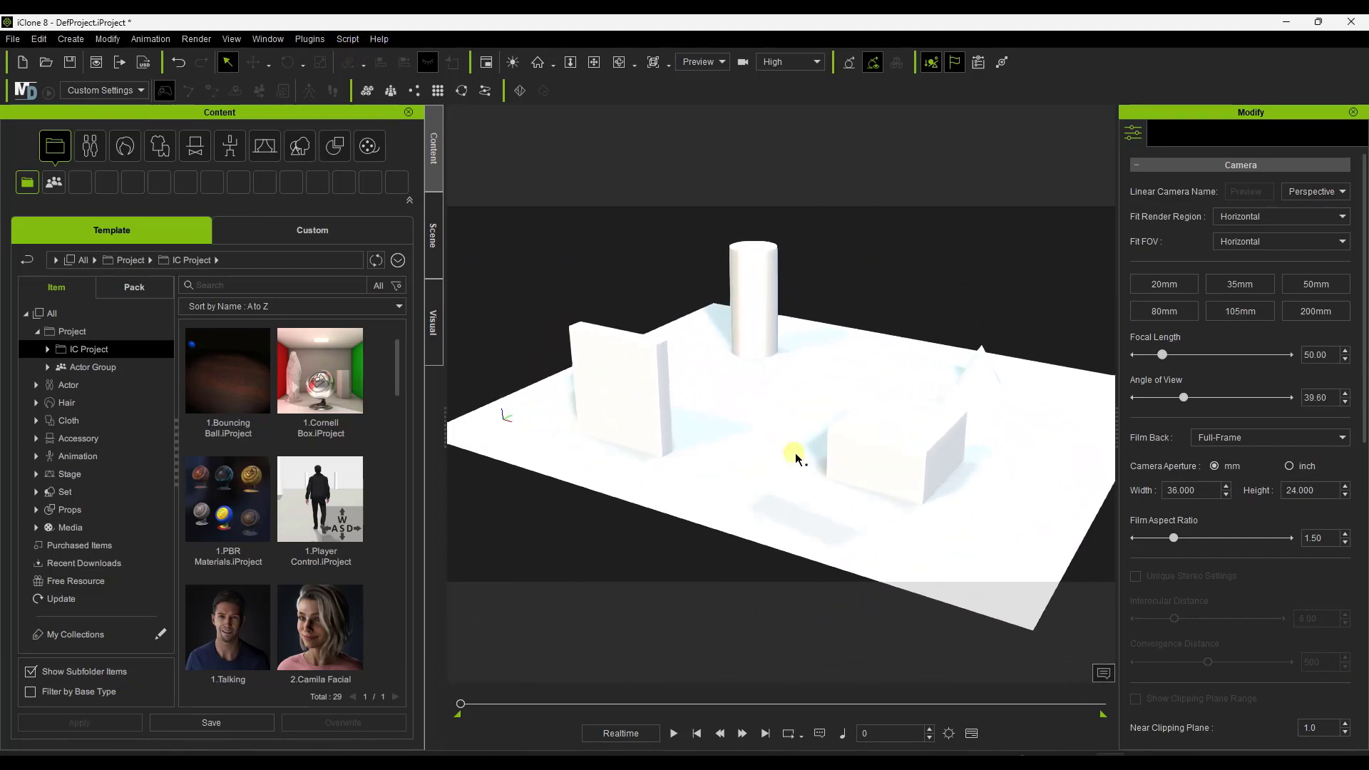
left_click(625, 391)
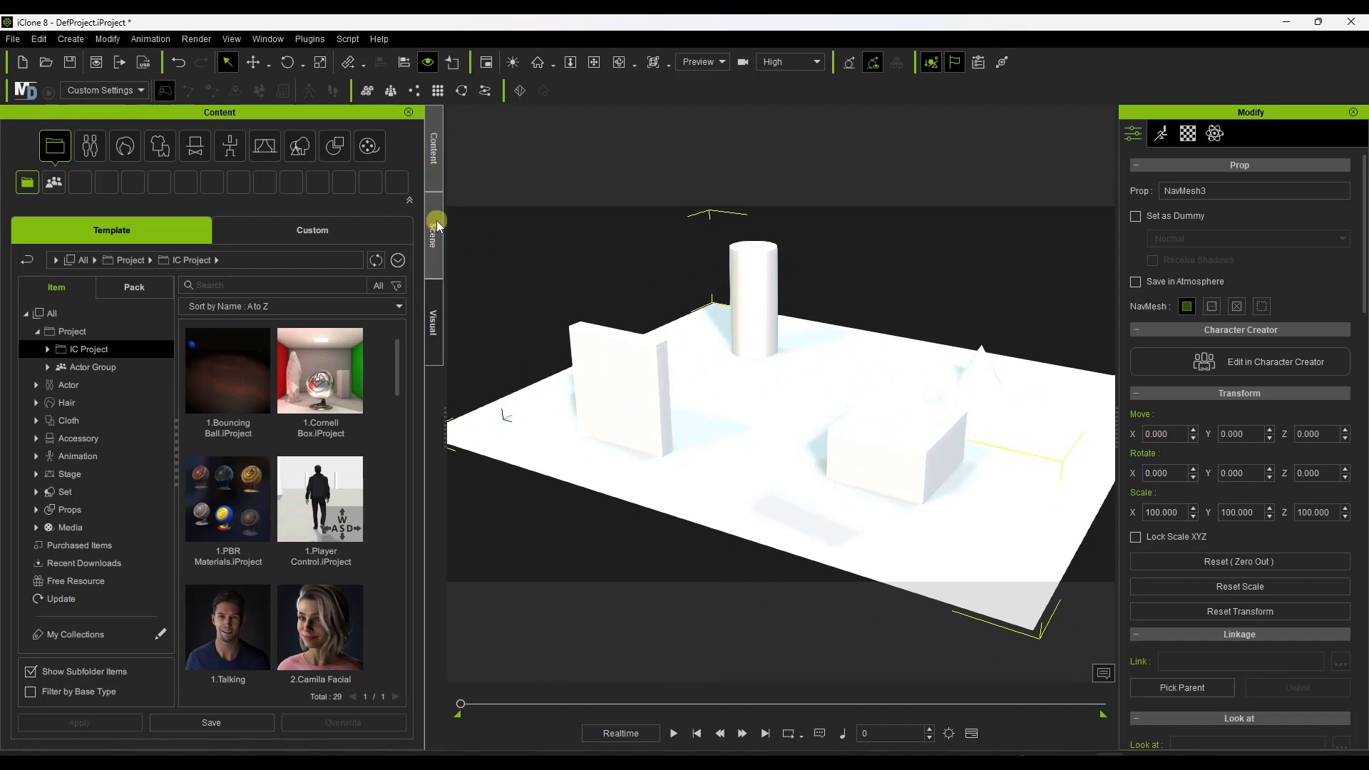
Expand NavMesh3 in the scene list and toggle the visibility of Mesh1 and Mesh2 to identify the objects.
left_click(430, 224)
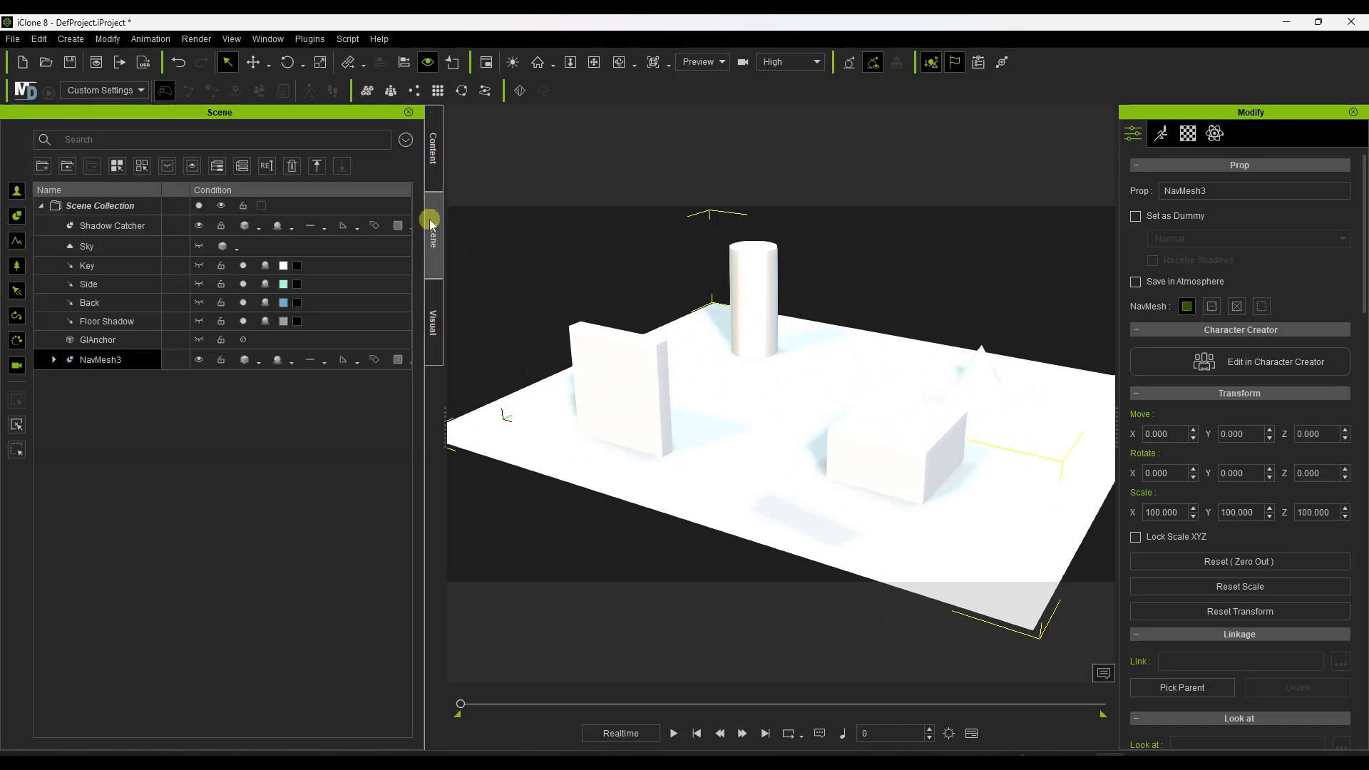
left_click(52, 360)
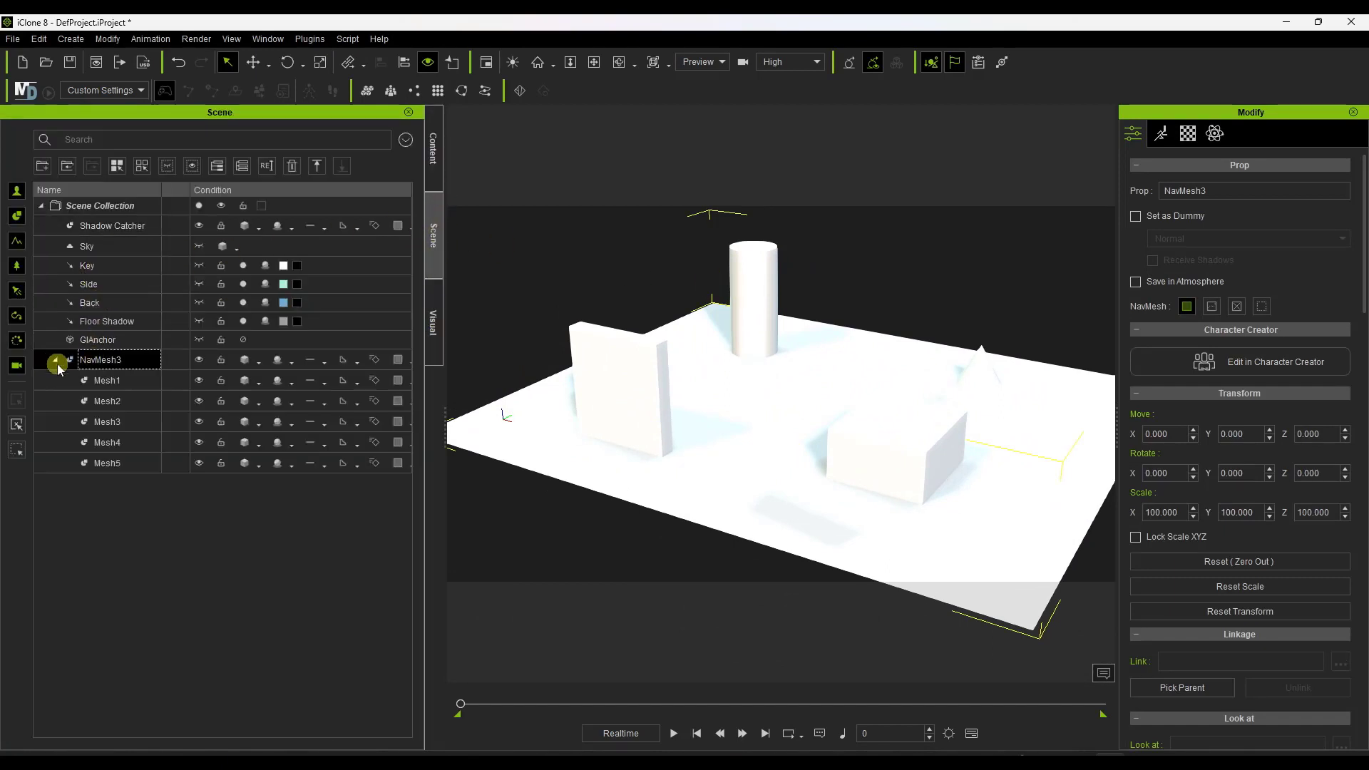
left_click(199, 381)
left_click(199, 381)
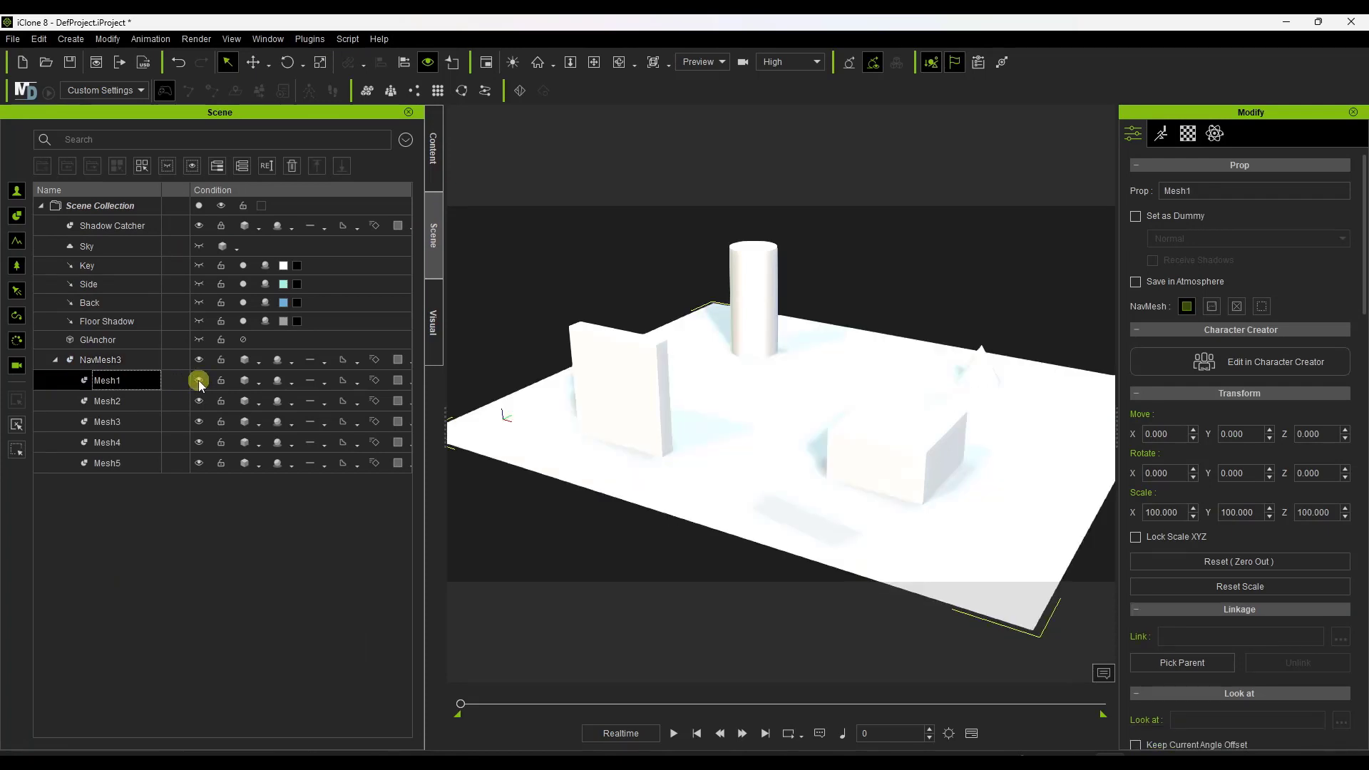
left_click(199, 400)
left_click(199, 401)
right_click_drag(811, 365, 665, 359)
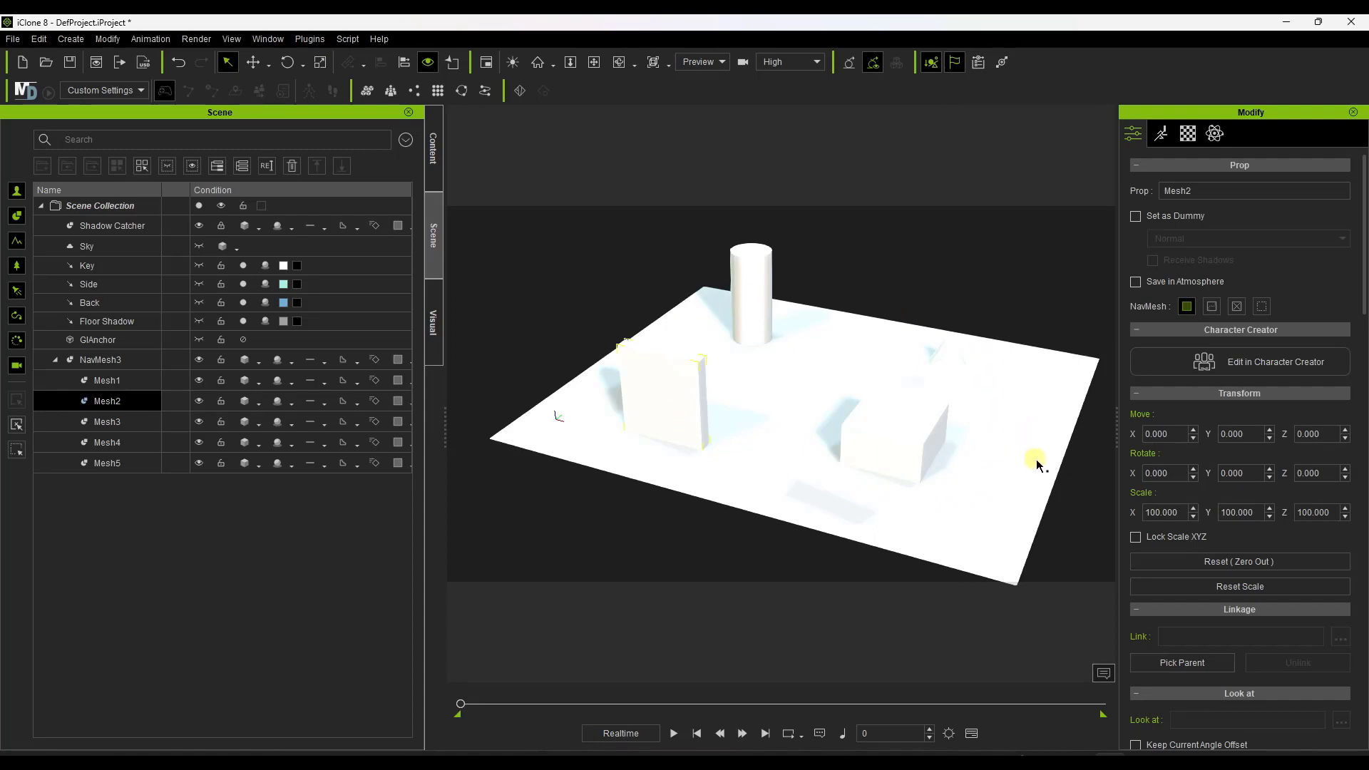
mouse_move(877, 420)
right_mouse_down()
mouse_move(927, 397)
mouse_move(885, 404)
right_mouse_up()
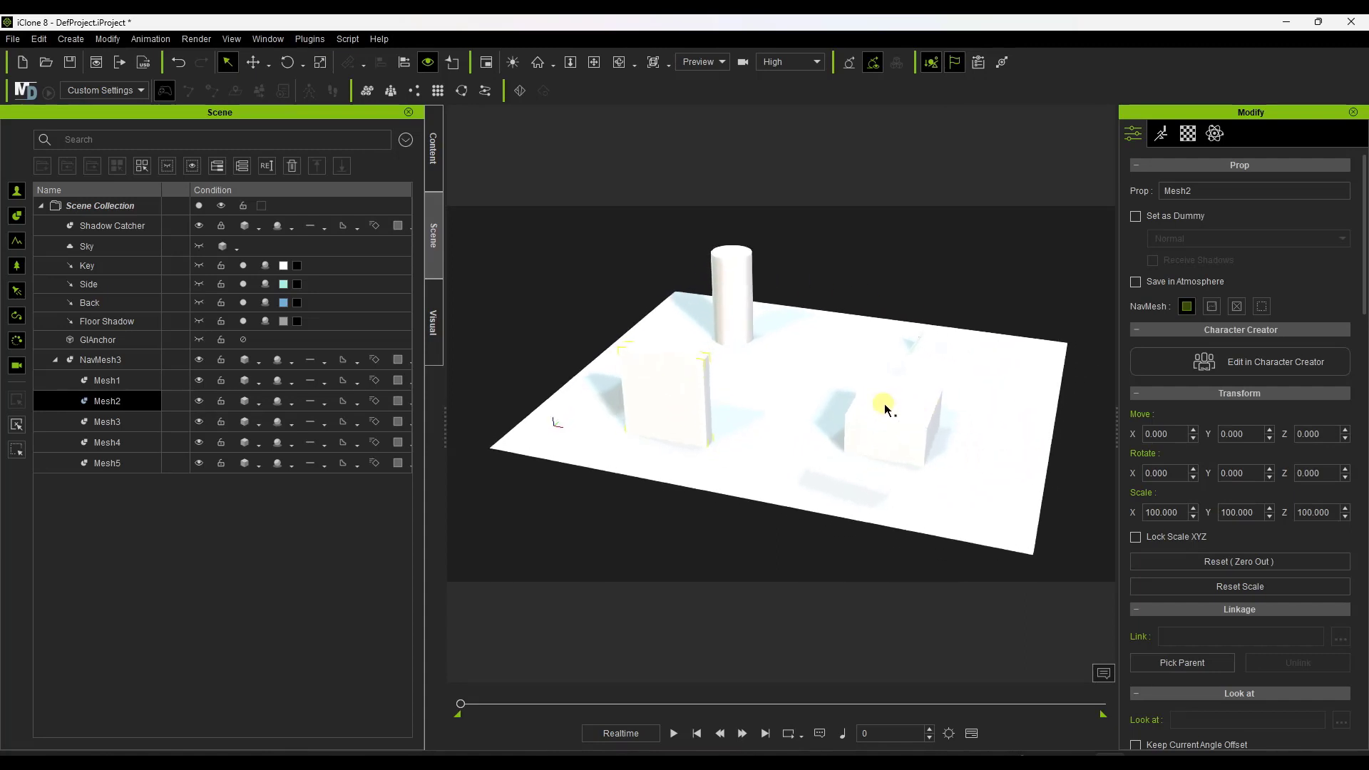
Select the whole NavMesh3 prop and bring up the Generate NavMesh settings, moved clear of the model.
left_click(71, 39)
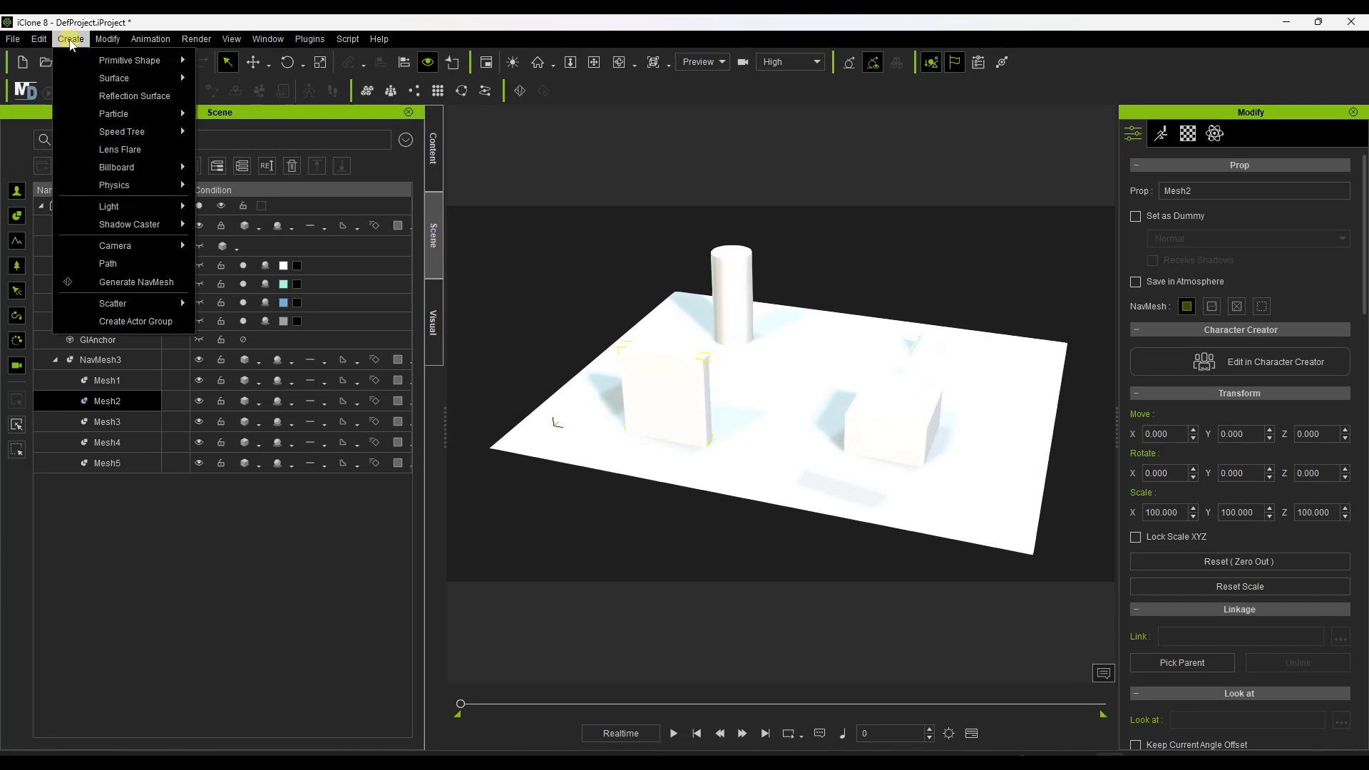
left_click(148, 282)
left_click(763, 416)
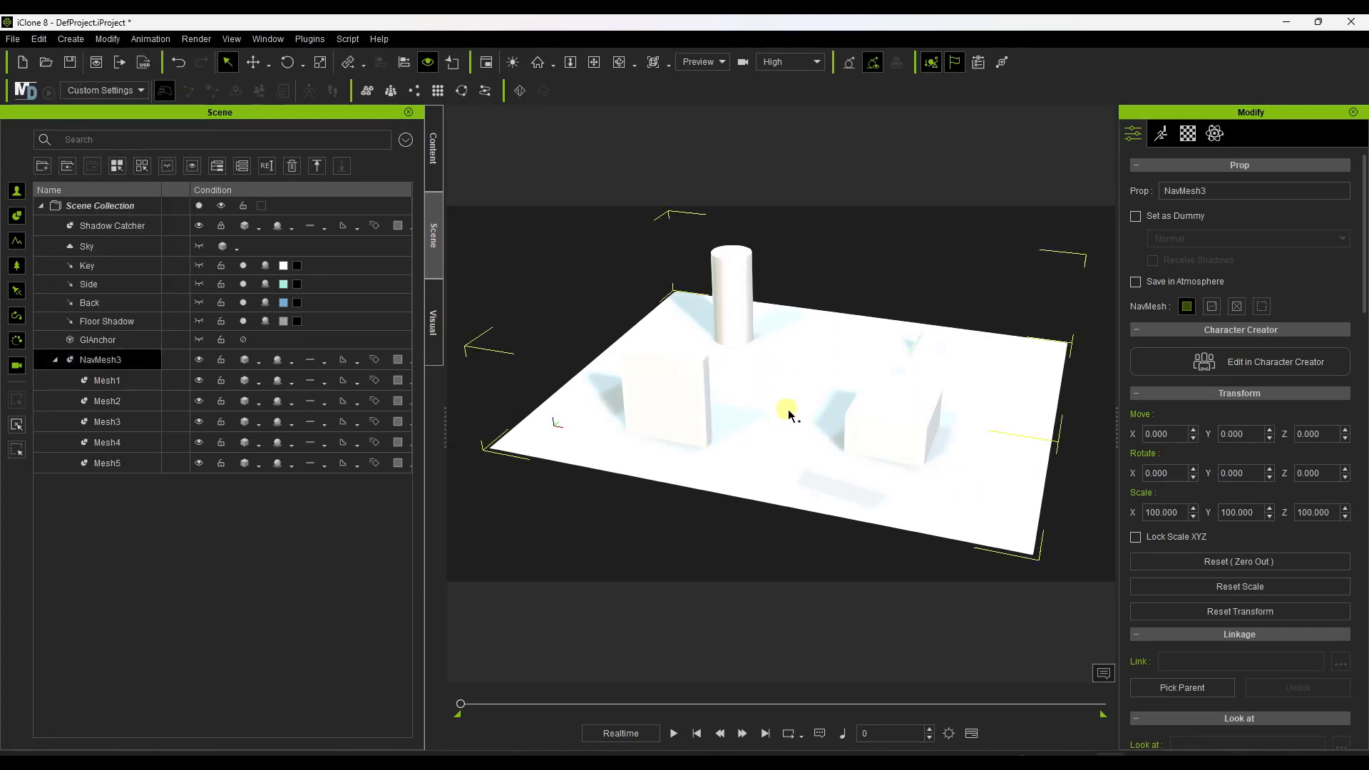
left_click(221, 403)
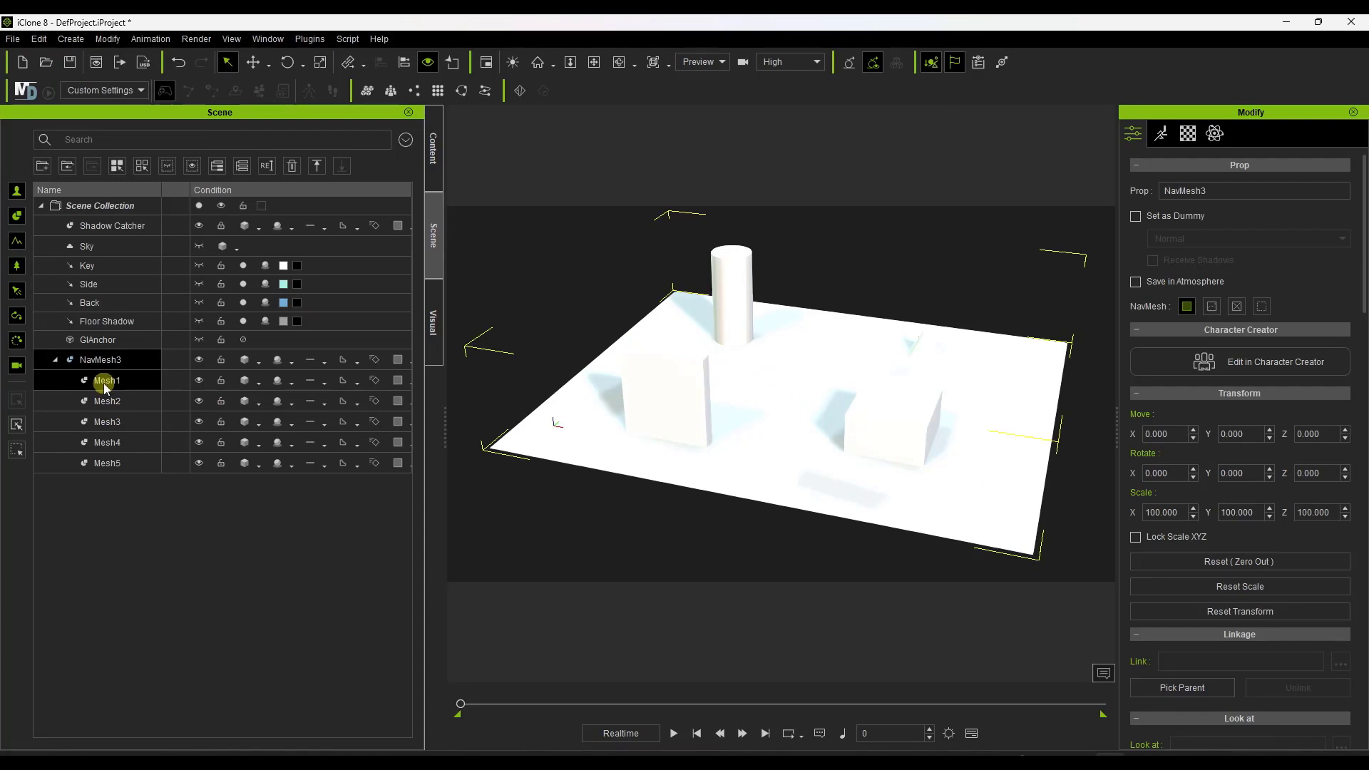
left_click(70, 39)
left_click(58, 41)
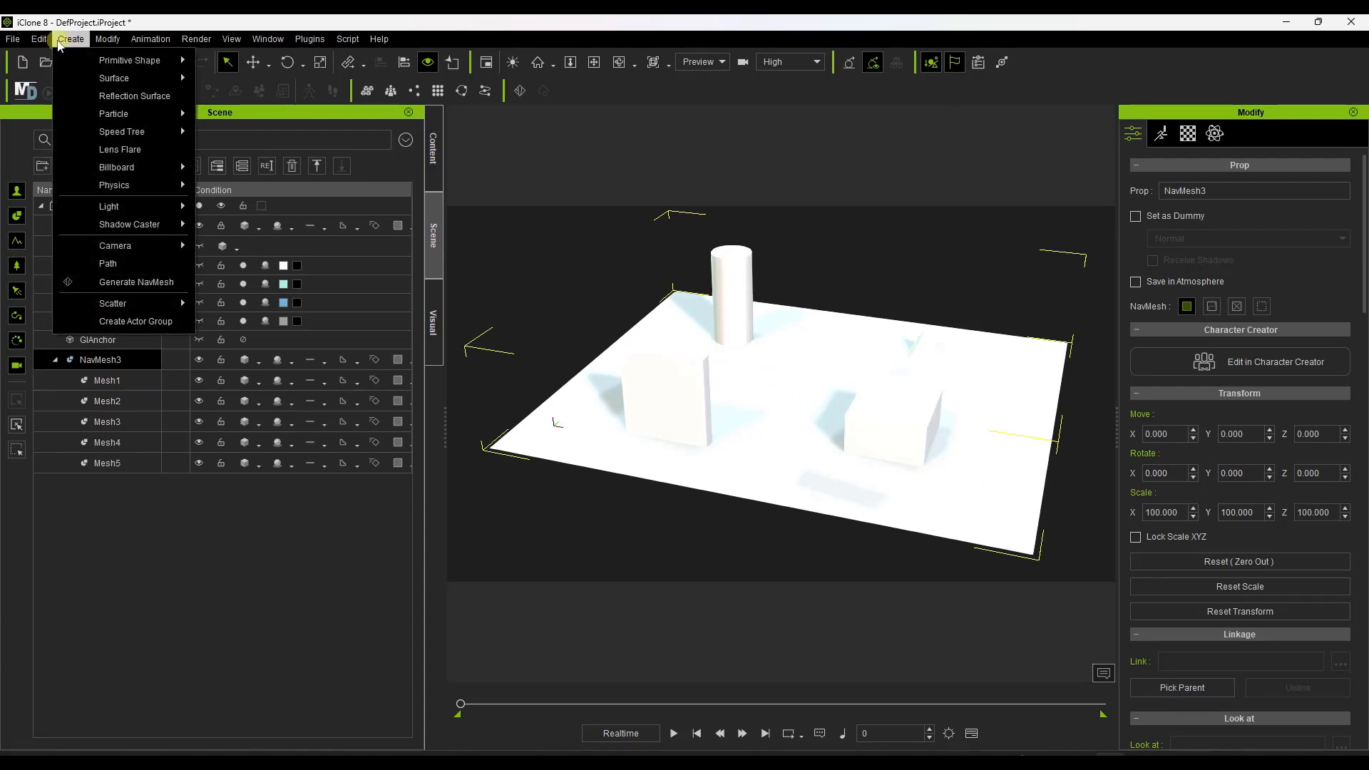
left_click(136, 283)
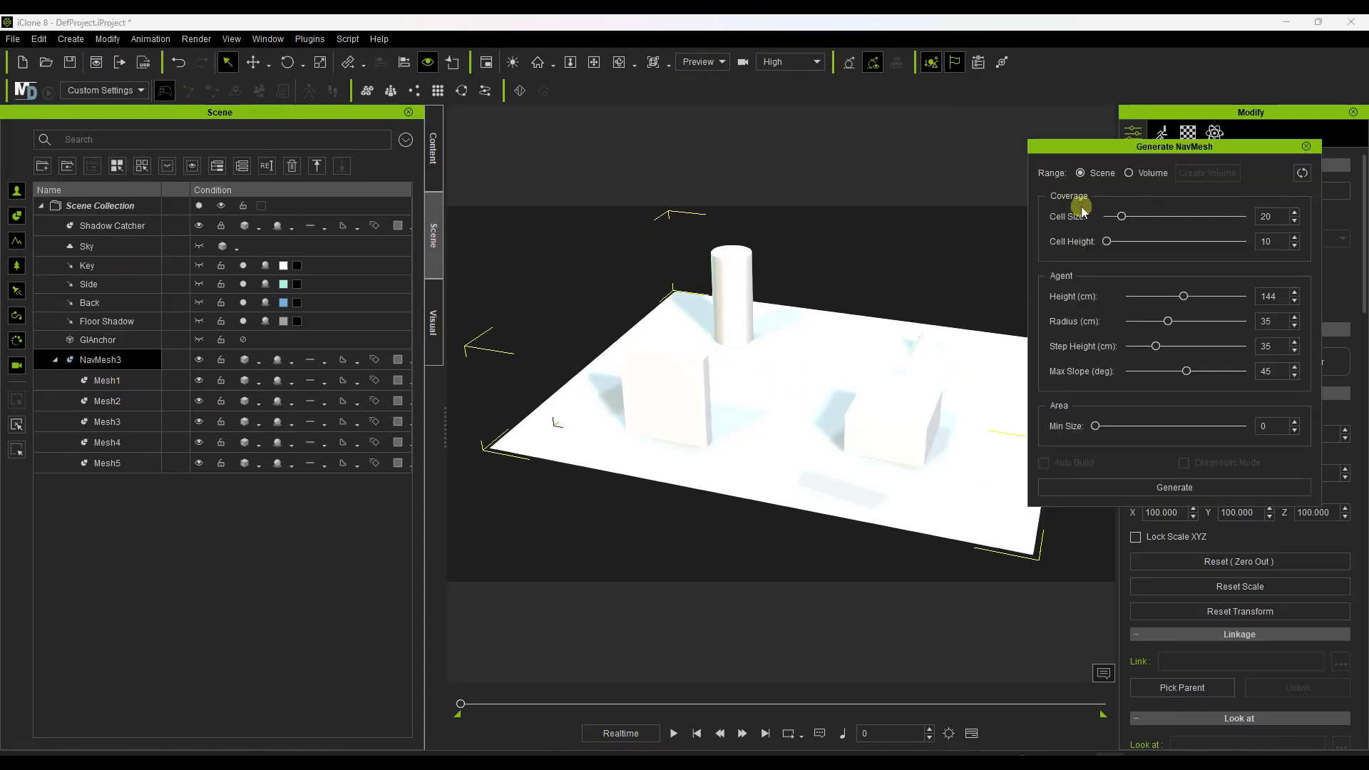
left_click(1168, 149)
left_click_drag(1170, 151, 1186, 140)
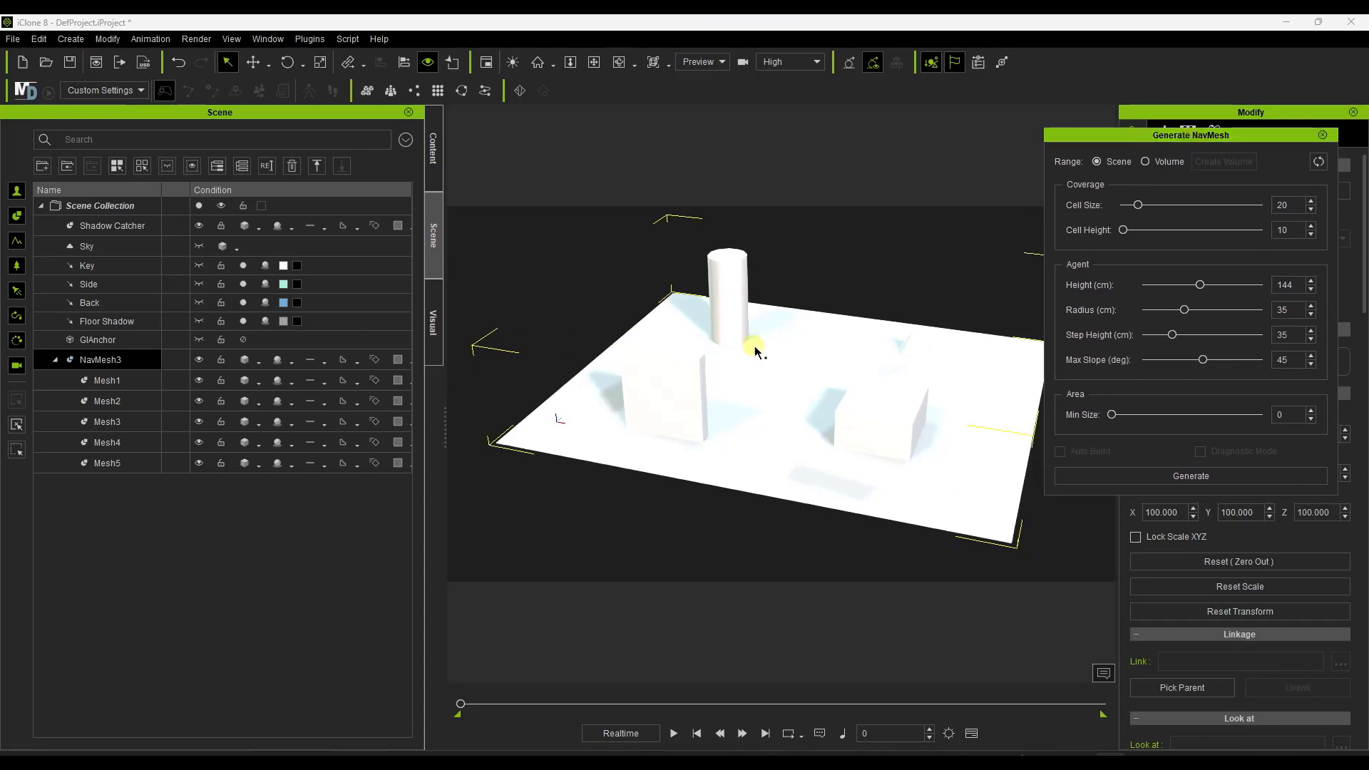
Generate a navmesh for the scene with a cell size of 19 and inspect its coverage around the obstacles.
scroll(985, 396, "up", 2)
scroll(927, 394, "down", 3)
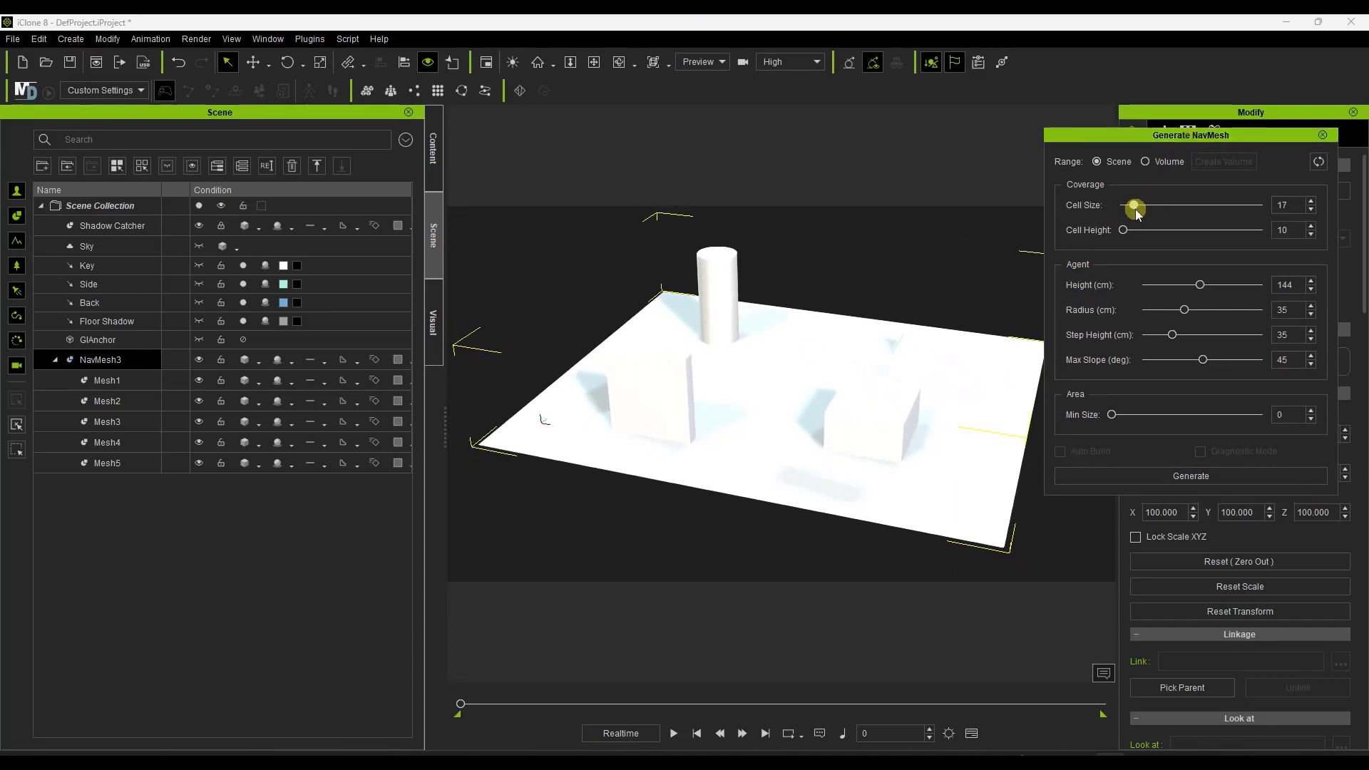
left_click(1191, 475)
right_click_drag(853, 458, 803, 392)
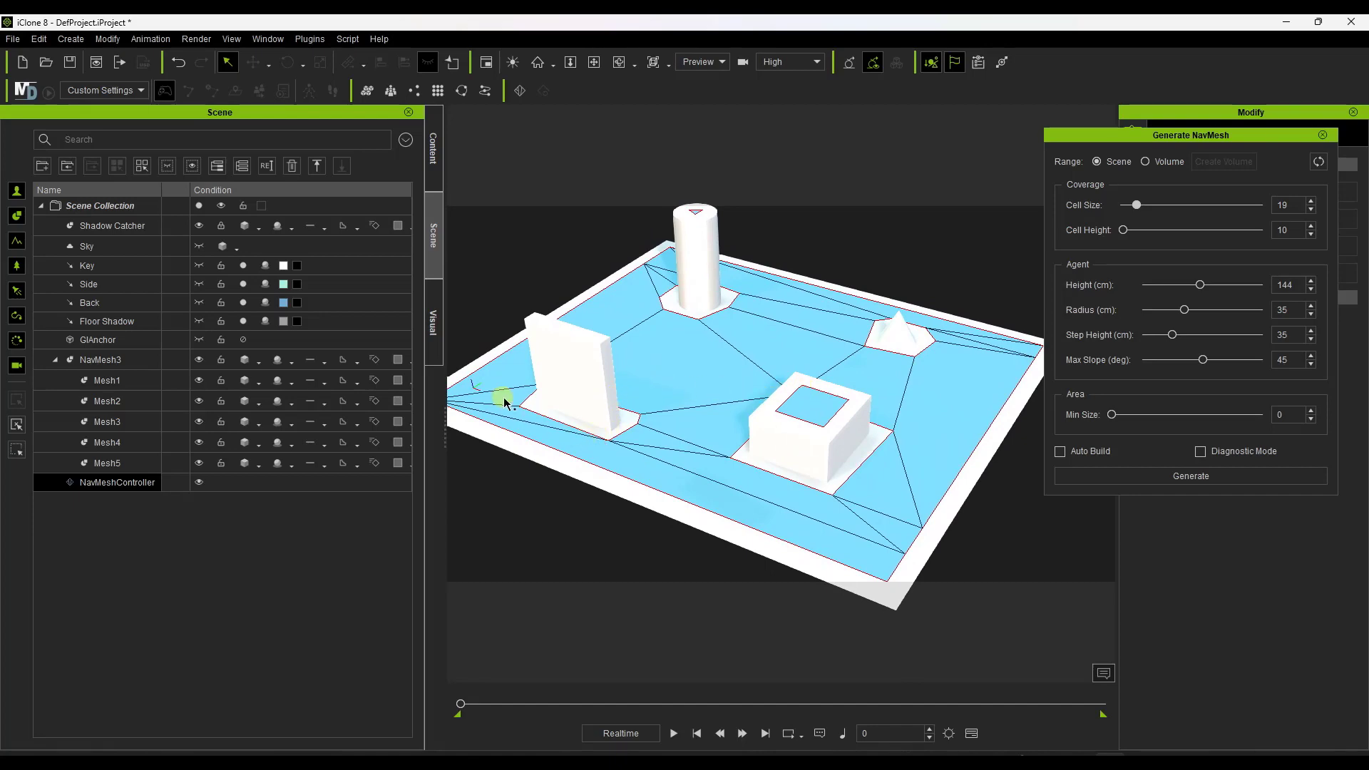
right_click_drag(715, 409, 511, 388)
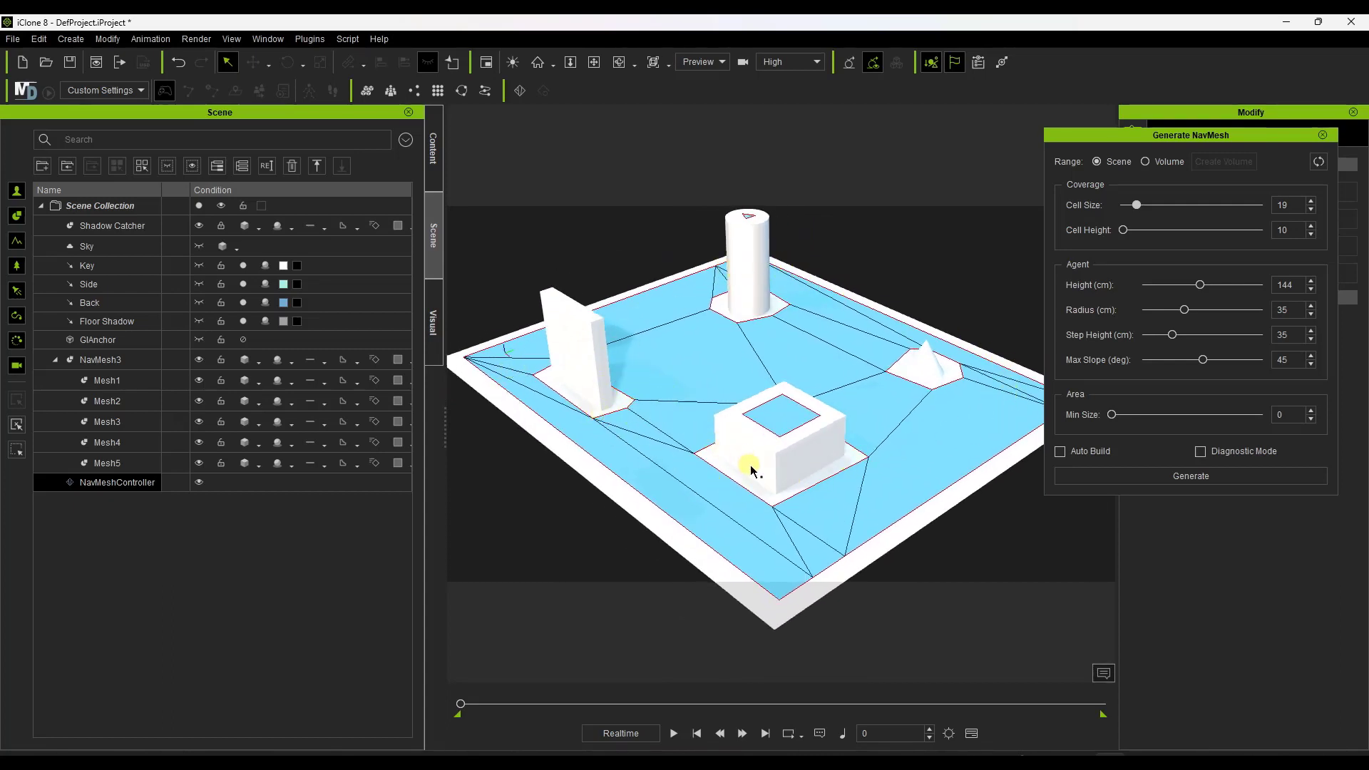
right_click_drag(704, 465, 789, 440)
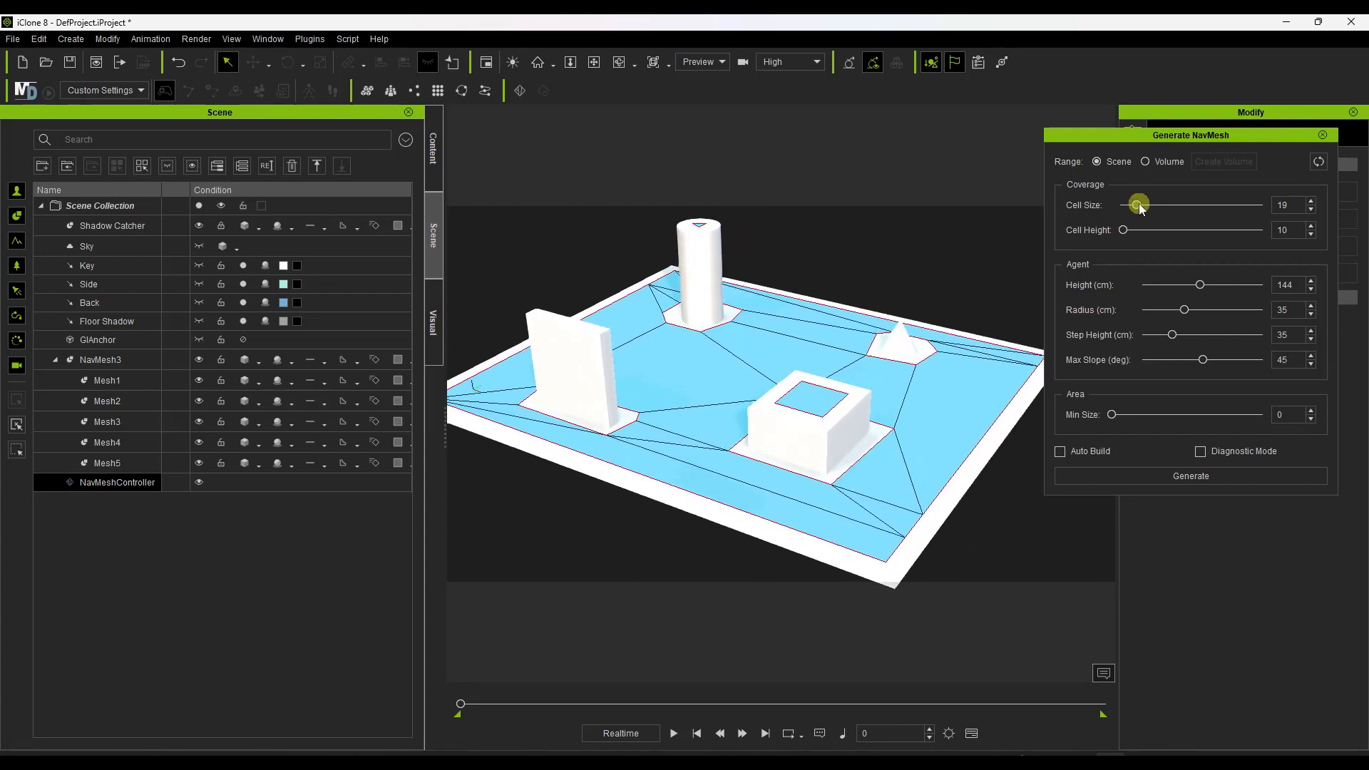
Regenerate the navmesh with a cell size of 41 and again with 97 to compare the coverage.
left_click_drag(1137, 205, 1155, 207)
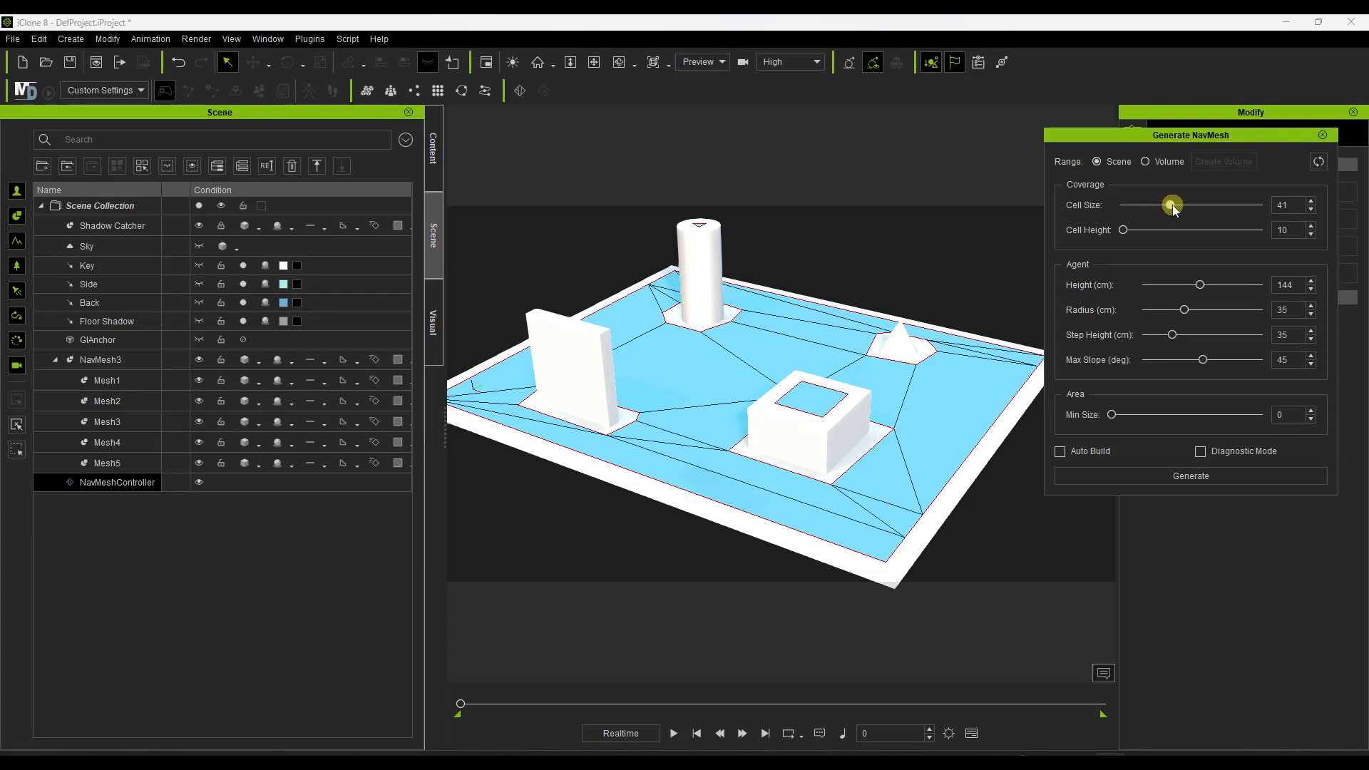
left_click(1207, 477)
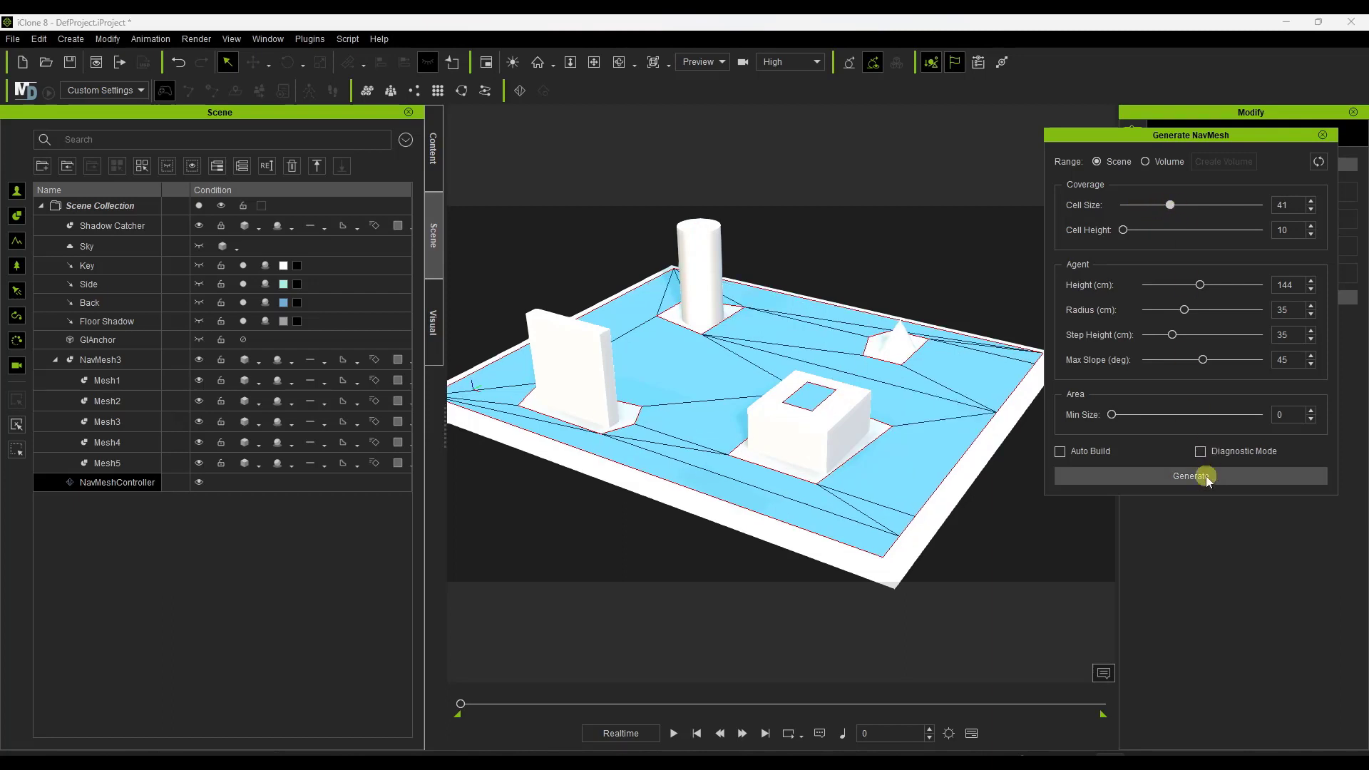
left_click_drag(1172, 205, 1255, 205)
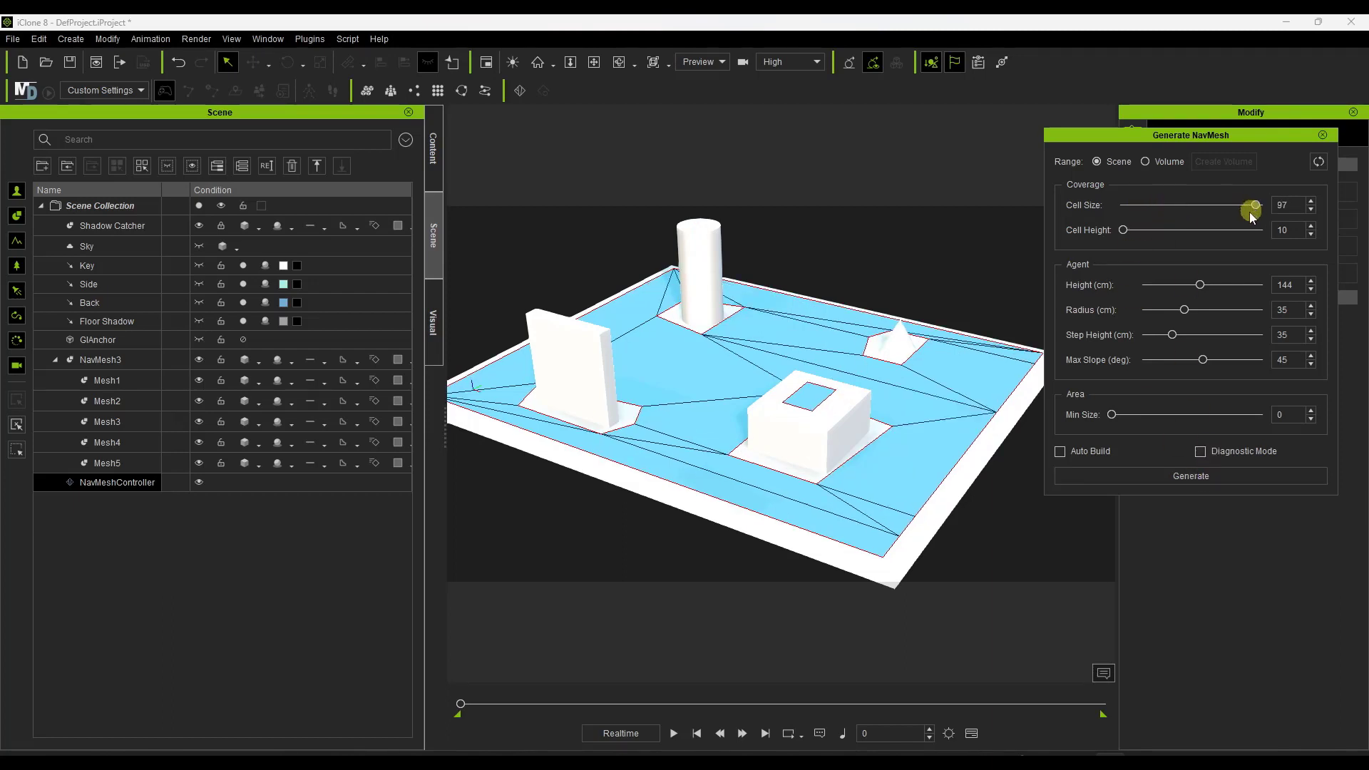
left_click(1207, 476)
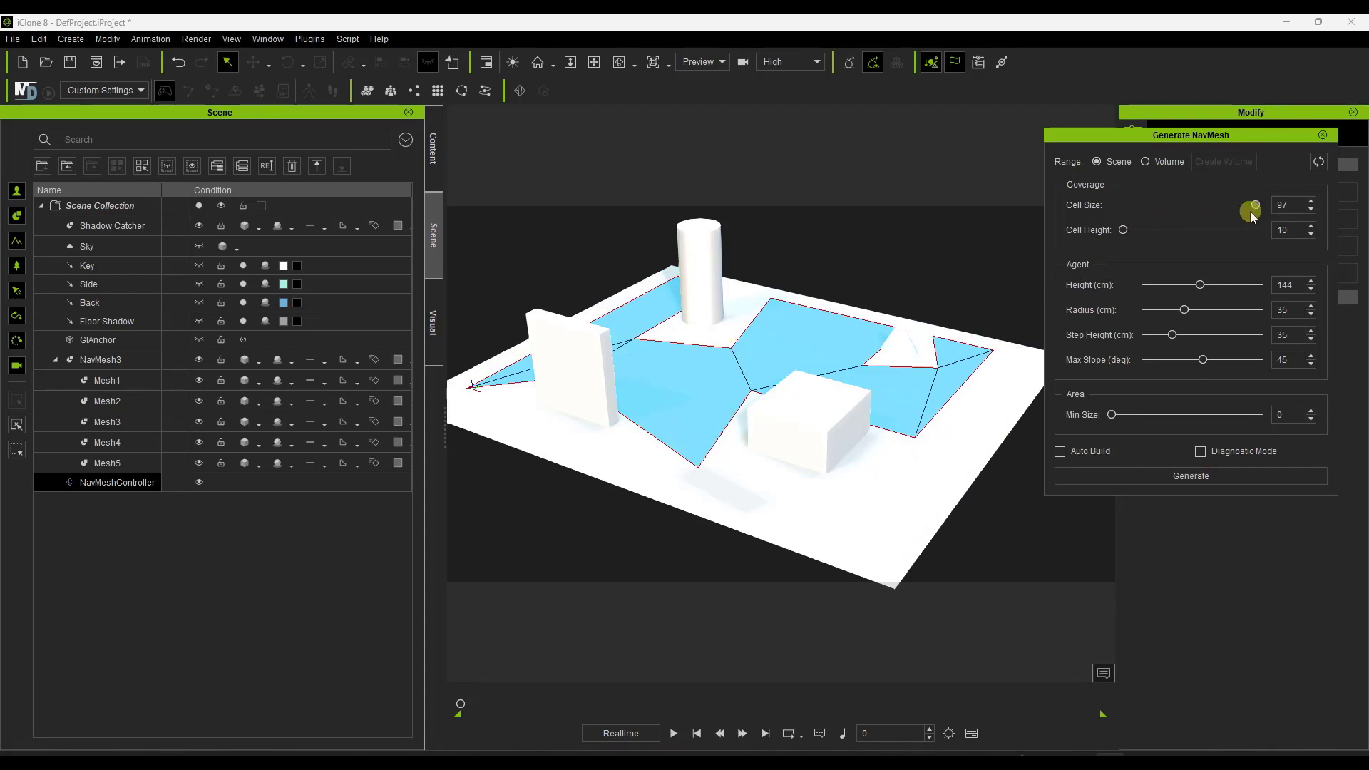
Set the navmesh cell size to 20, regenerate it and inspect the walkable area around the obstacles.
left_click_drag(1255, 205, 1138, 205)
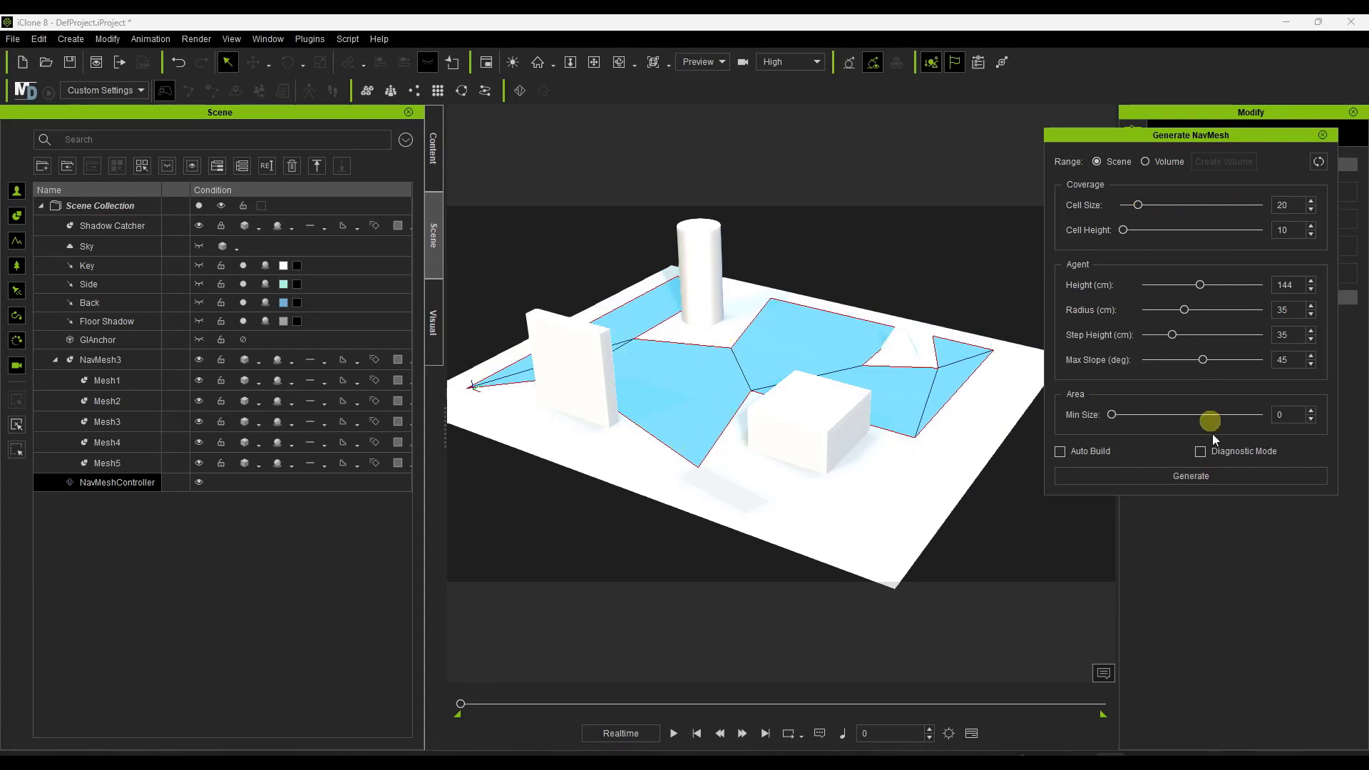
left_click(1205, 481)
right_click_drag(704, 430, 651, 460)
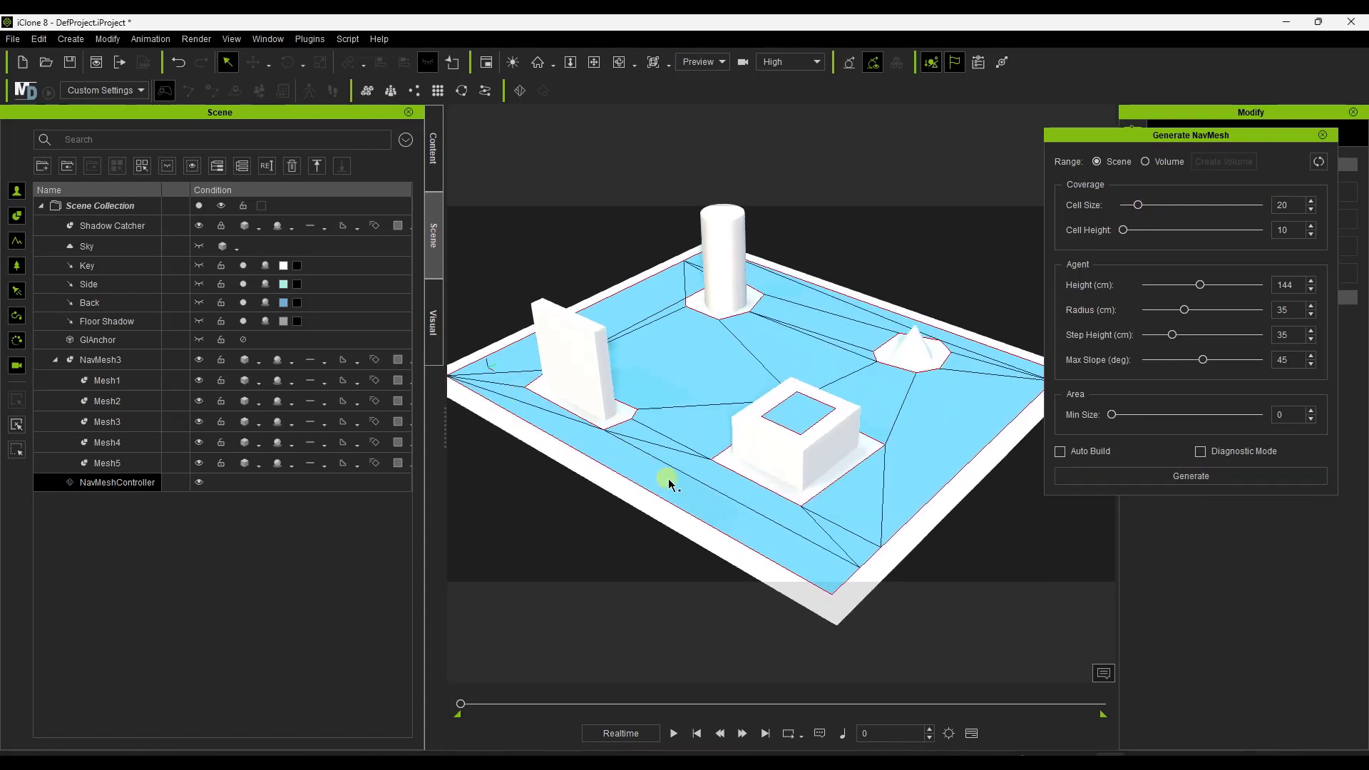
right_click_drag(770, 367, 479, 402)
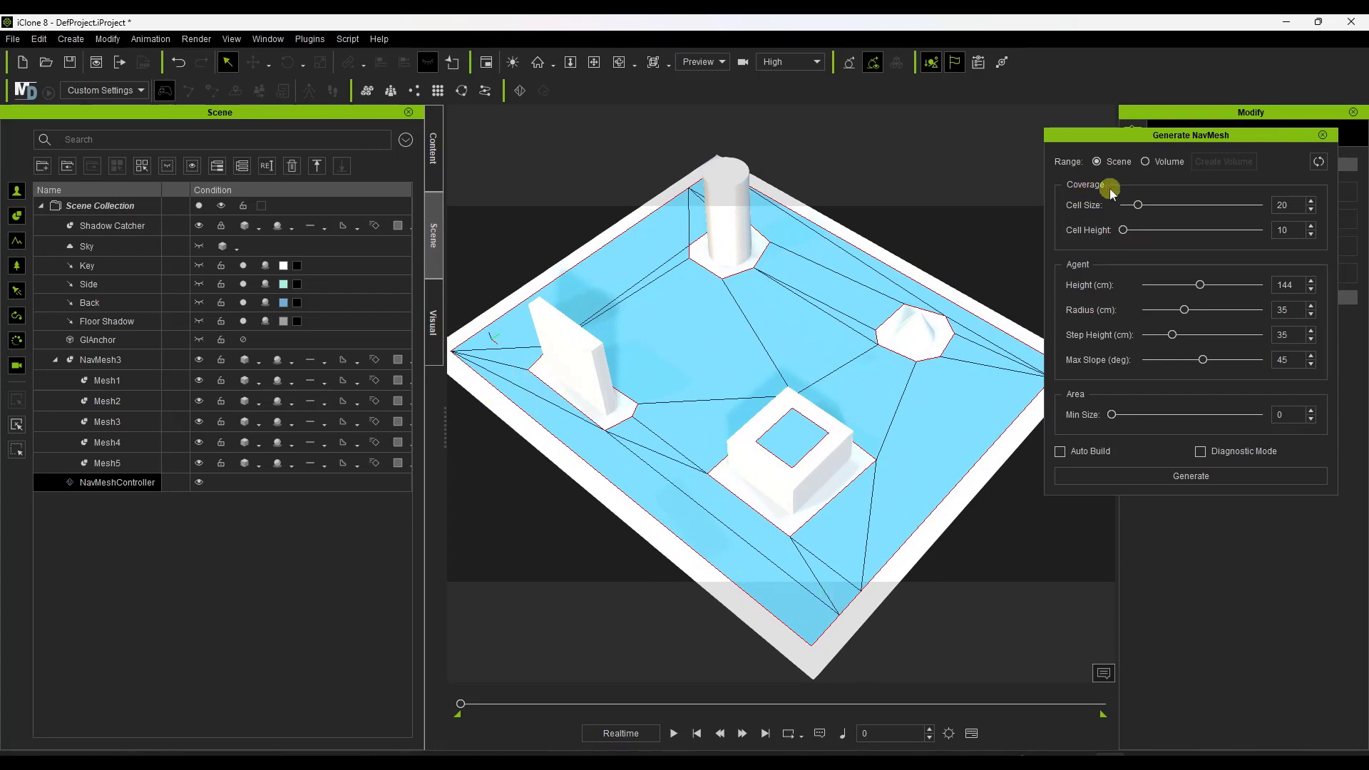
Regenerate the navmesh with a cell size of 10 and again with 17, and inspect the edges around the obstacles.
left_click_drag(1137, 205, 1123, 205)
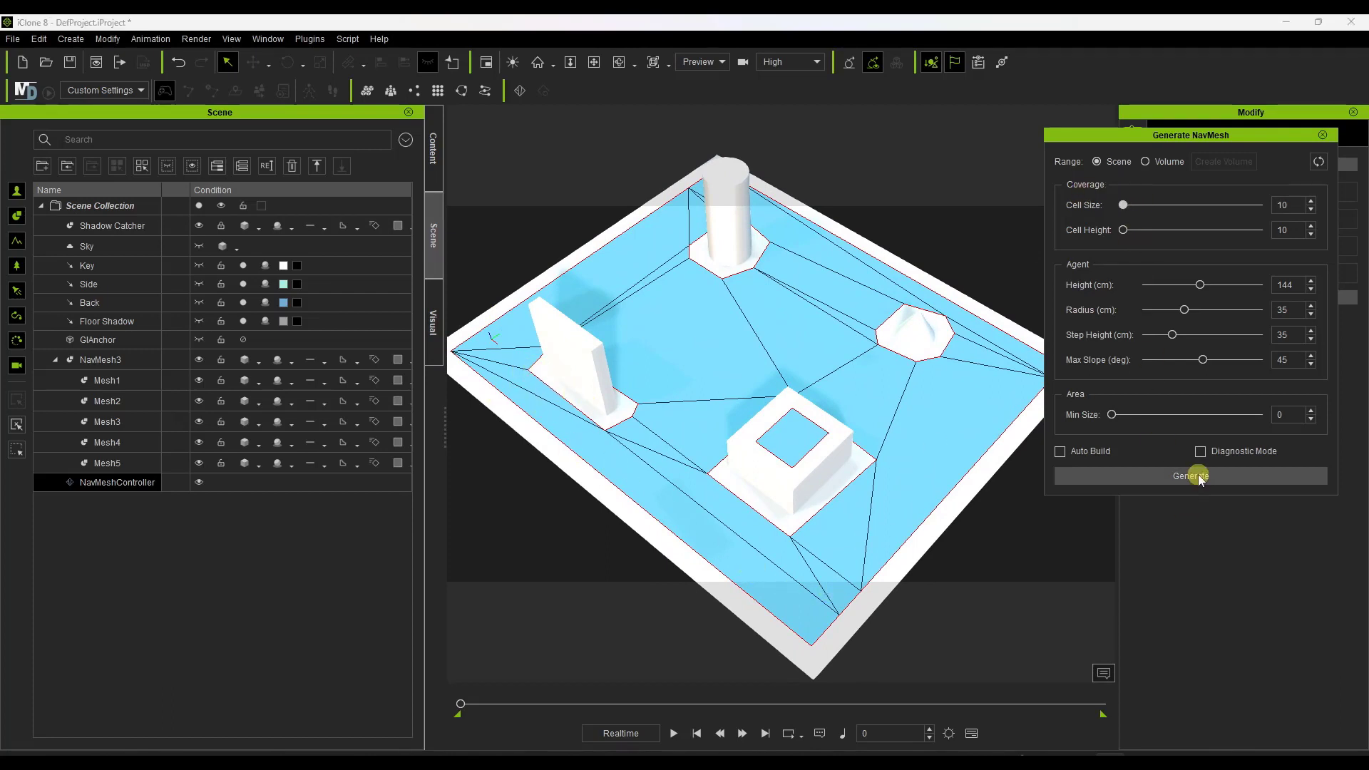
left_click(1197, 478)
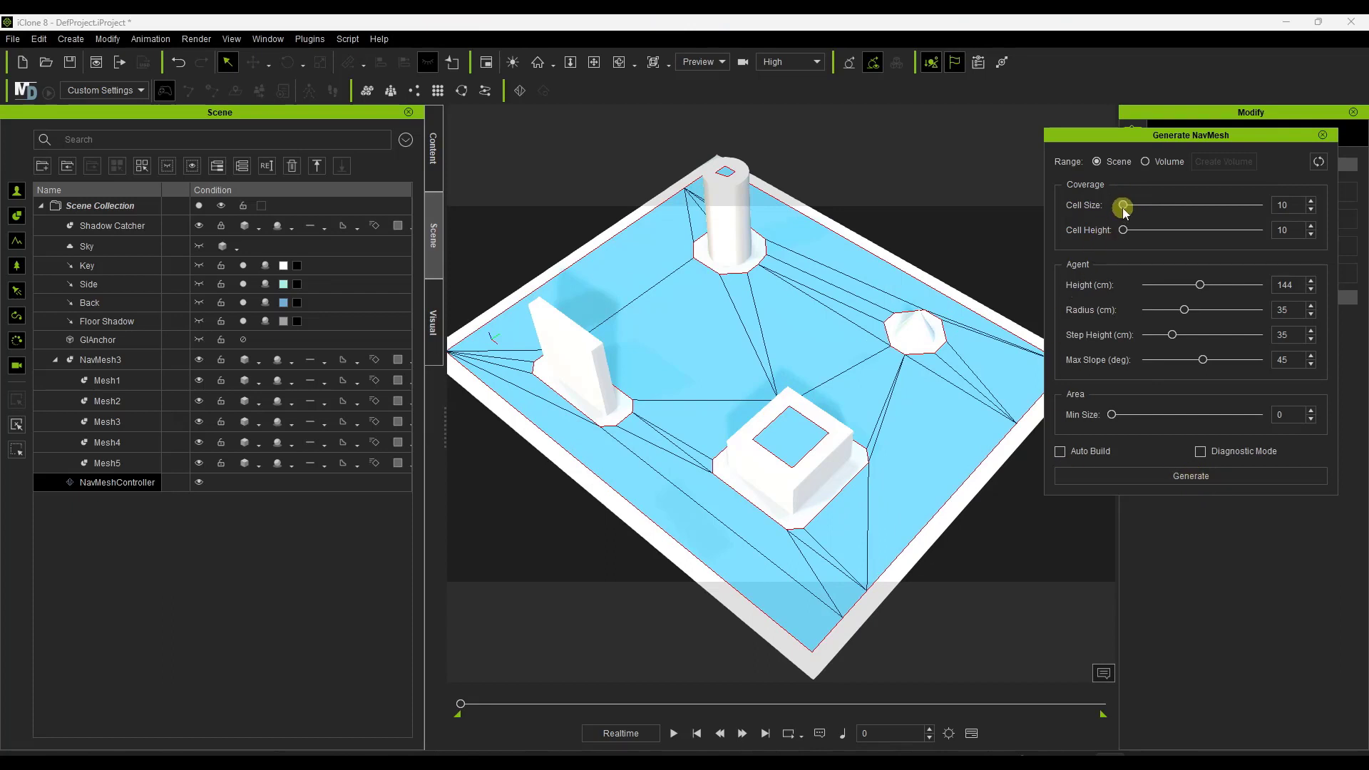
left_click(1199, 482)
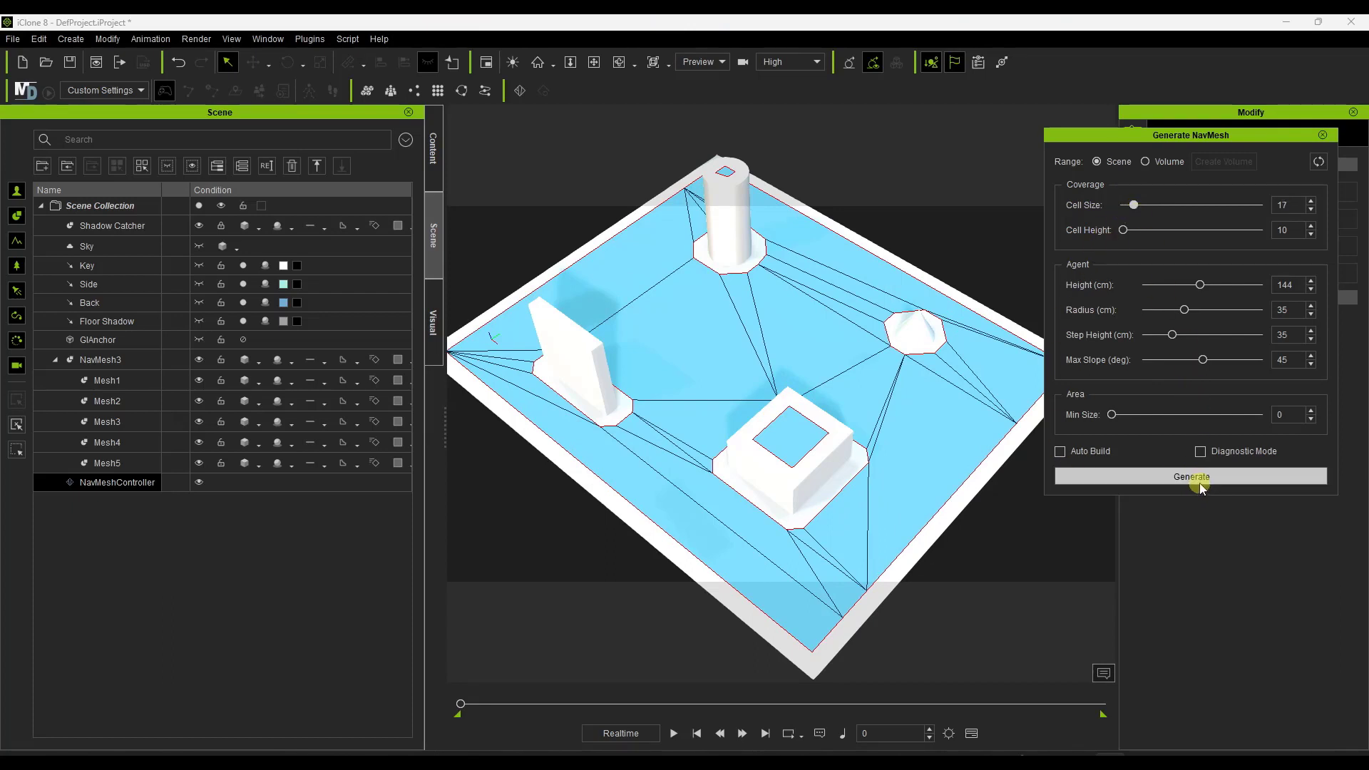
right_click_drag(768, 447, 751, 353)
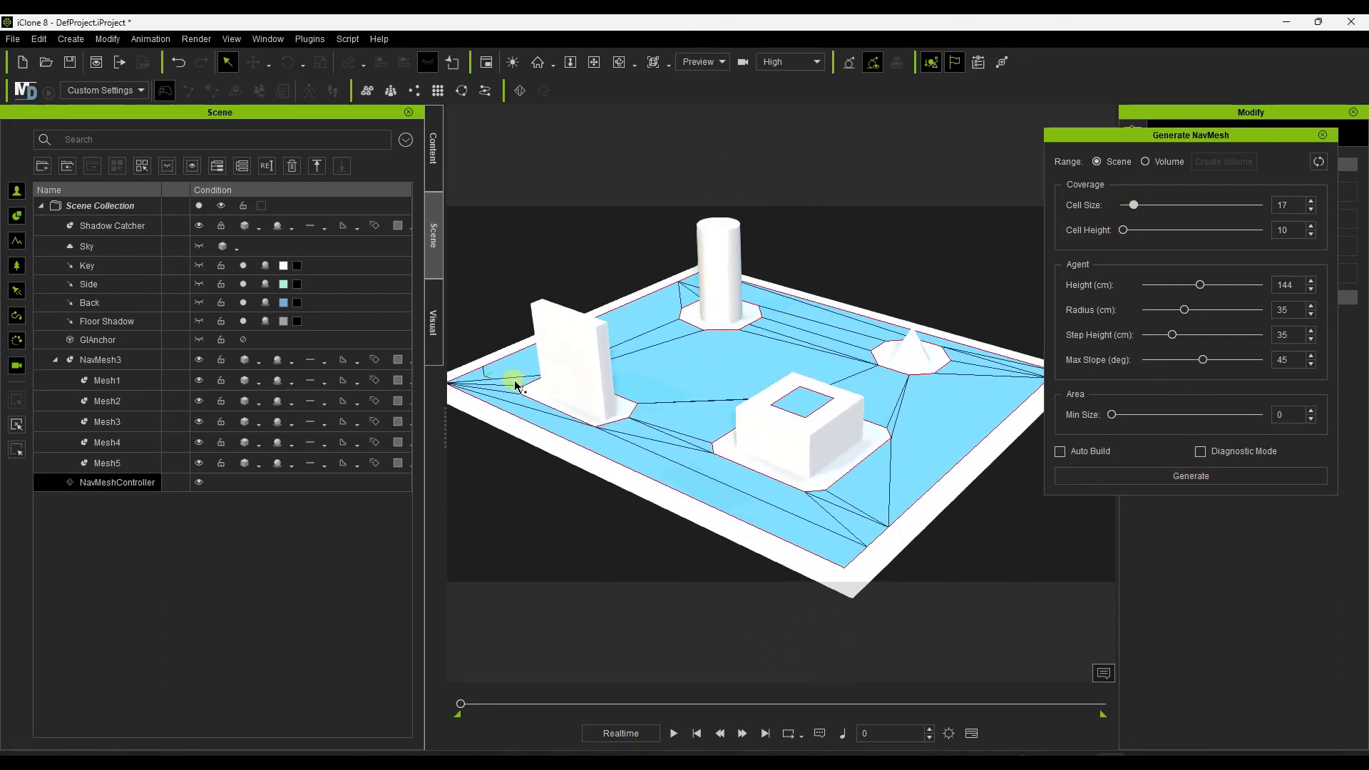
scroll(566, 420, "up", 5)
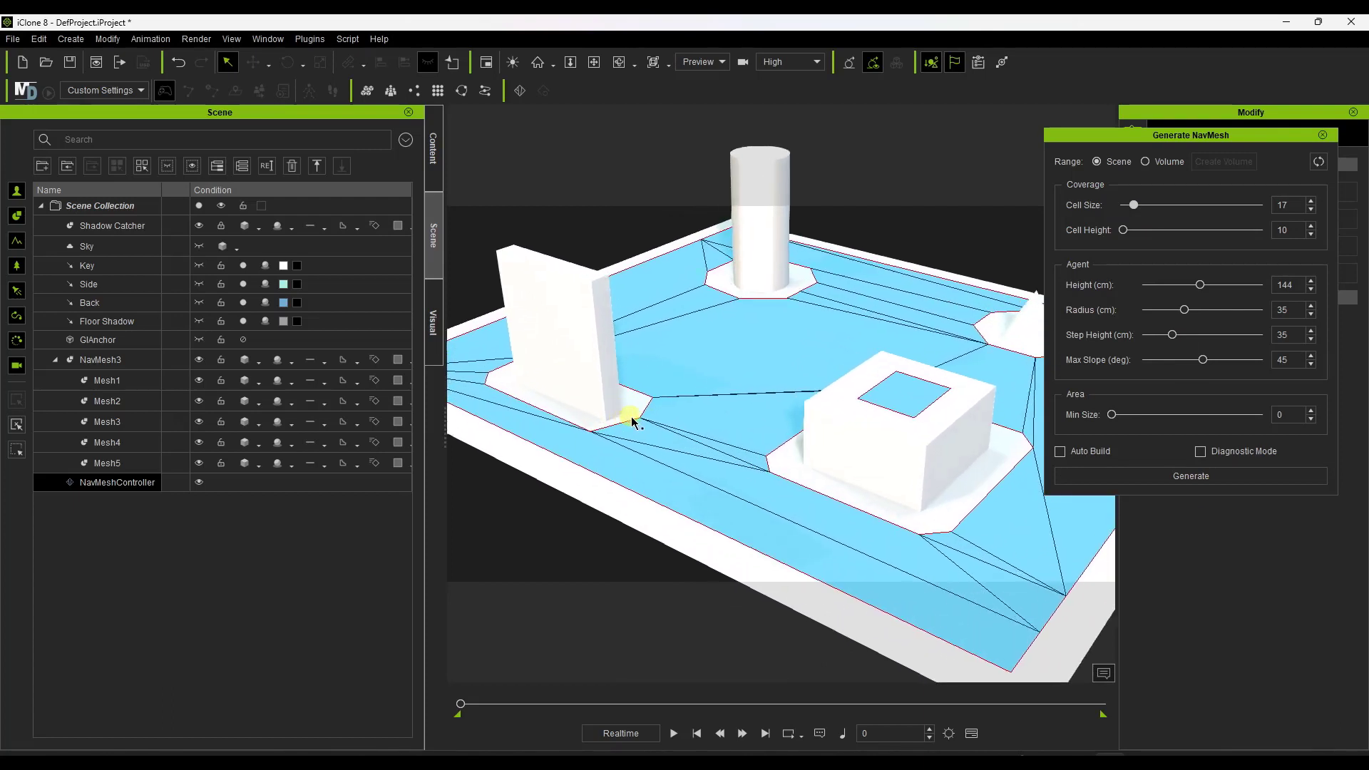
scroll(632, 421, "up", 3)
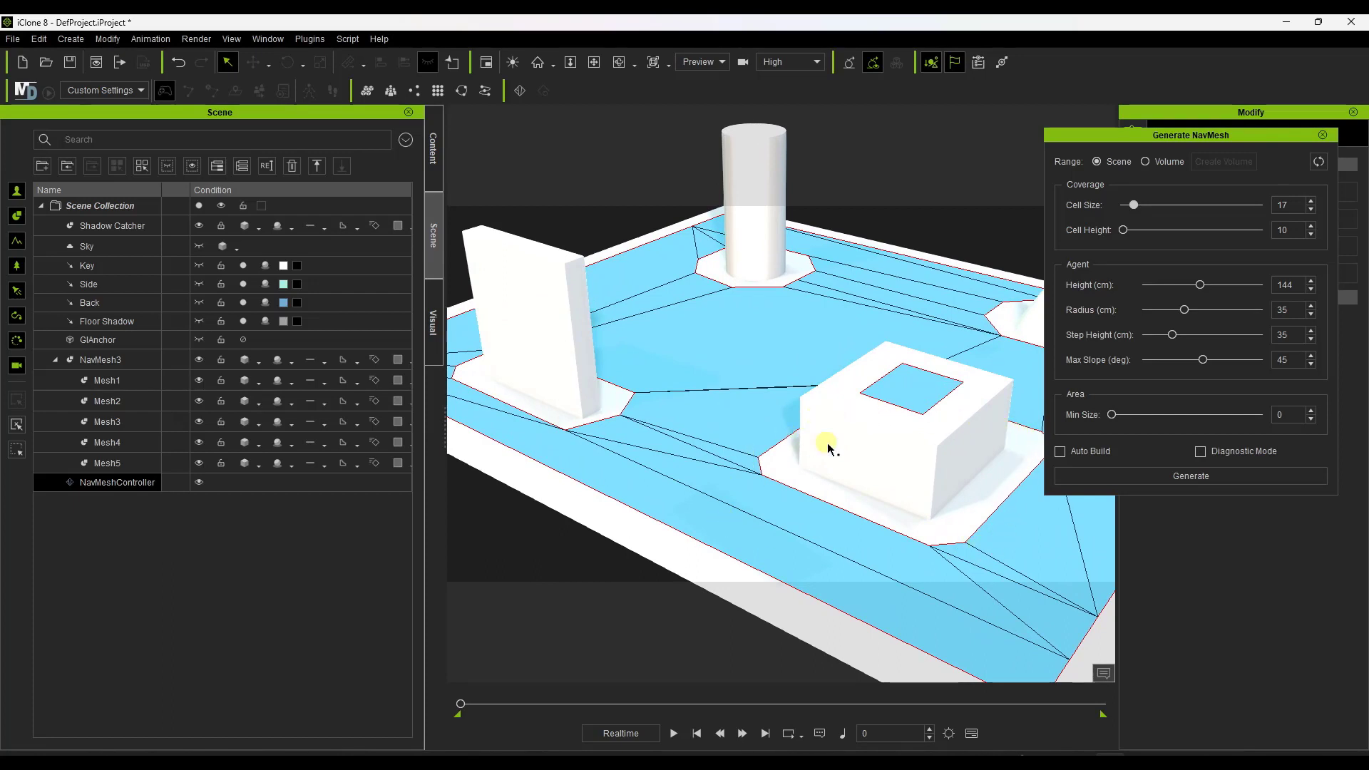
Set the navmesh cell height to 82, regenerate the navmesh and inspect how it sits relative to the floor and obstacles.
scroll(617, 365, "down", 5)
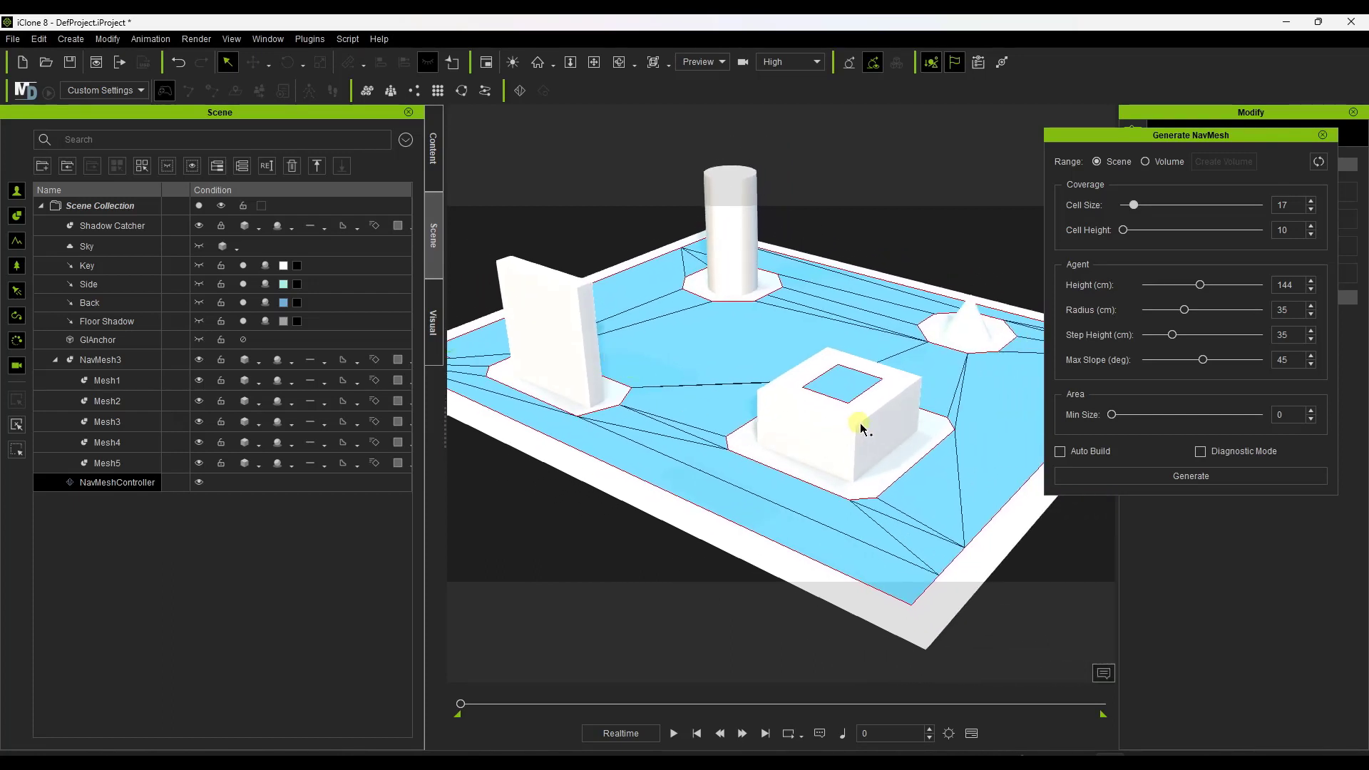
scroll(806, 421, "down", 3)
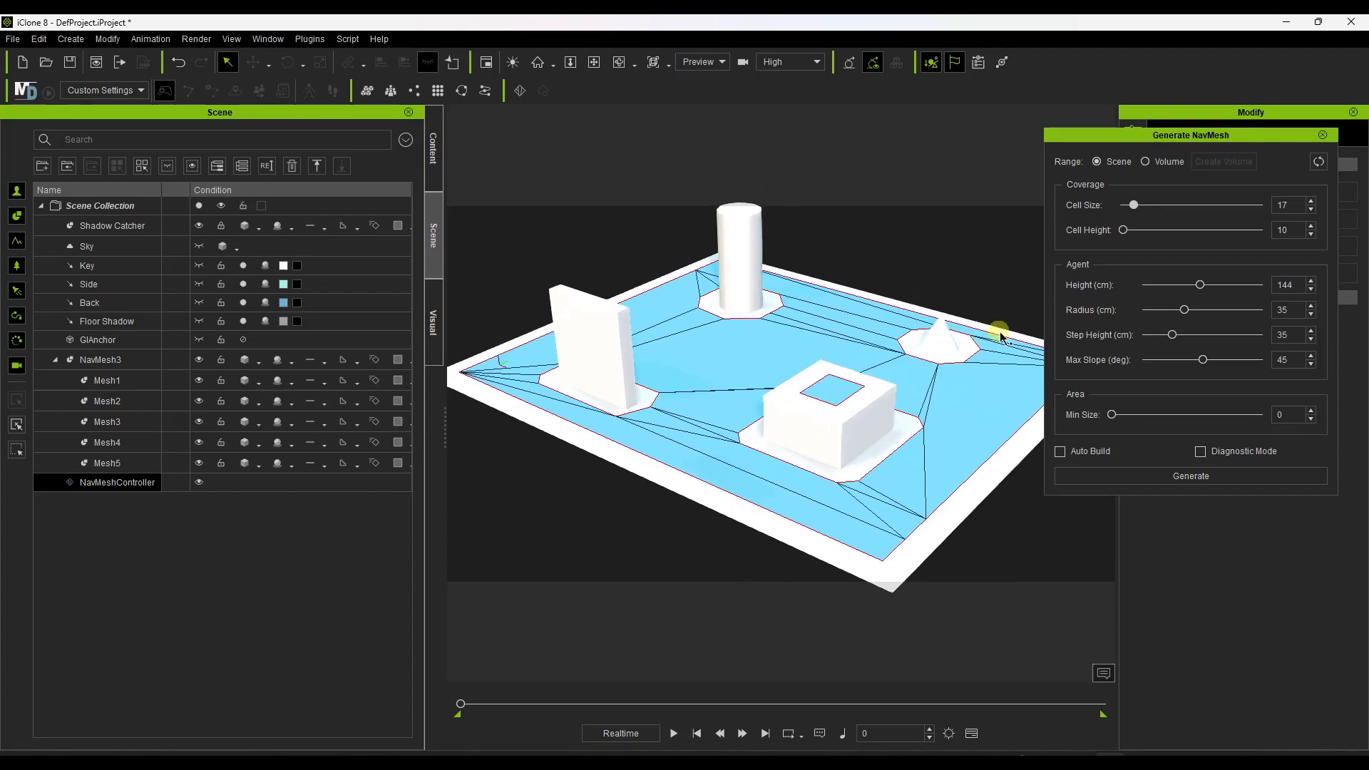
left_click_drag(1125, 229, 1233, 230)
left_click(1182, 479)
left_click(1194, 478)
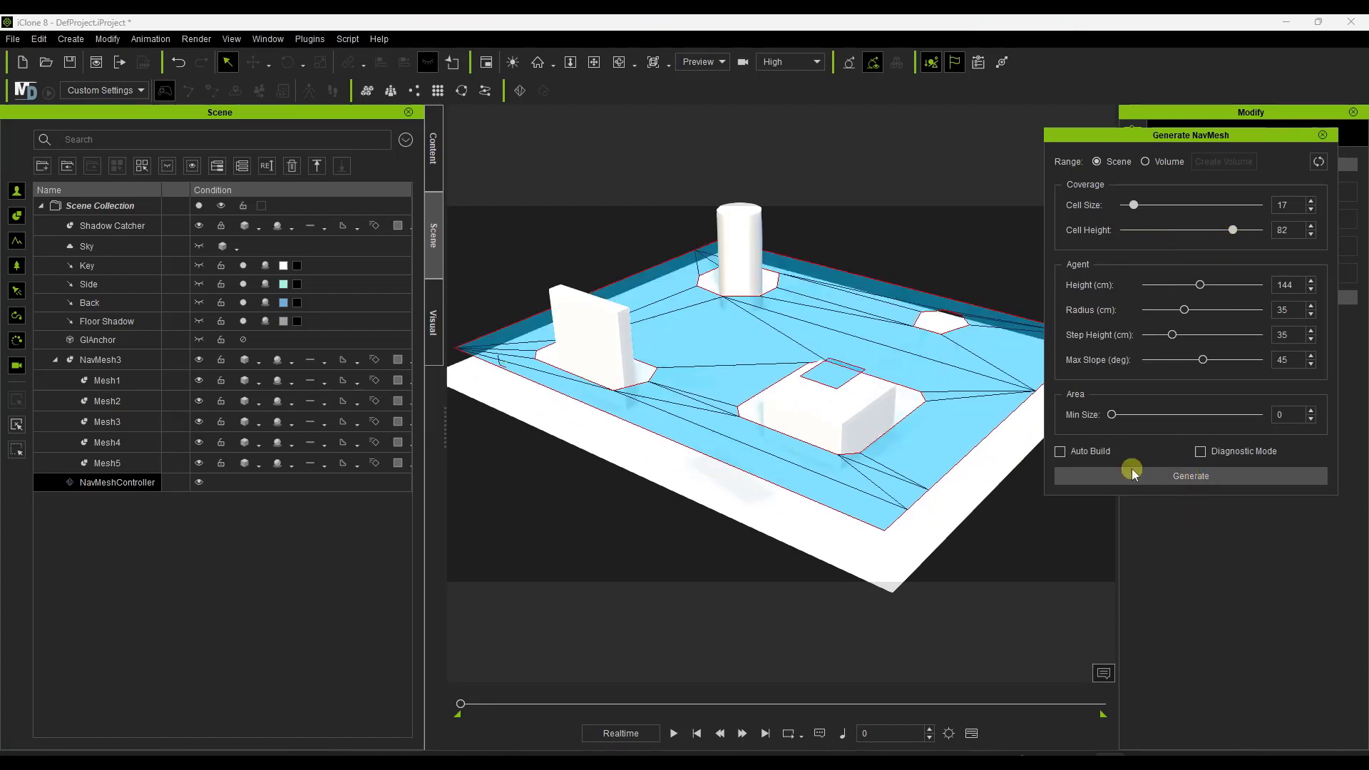
right_click_drag(921, 429, 960, 398)
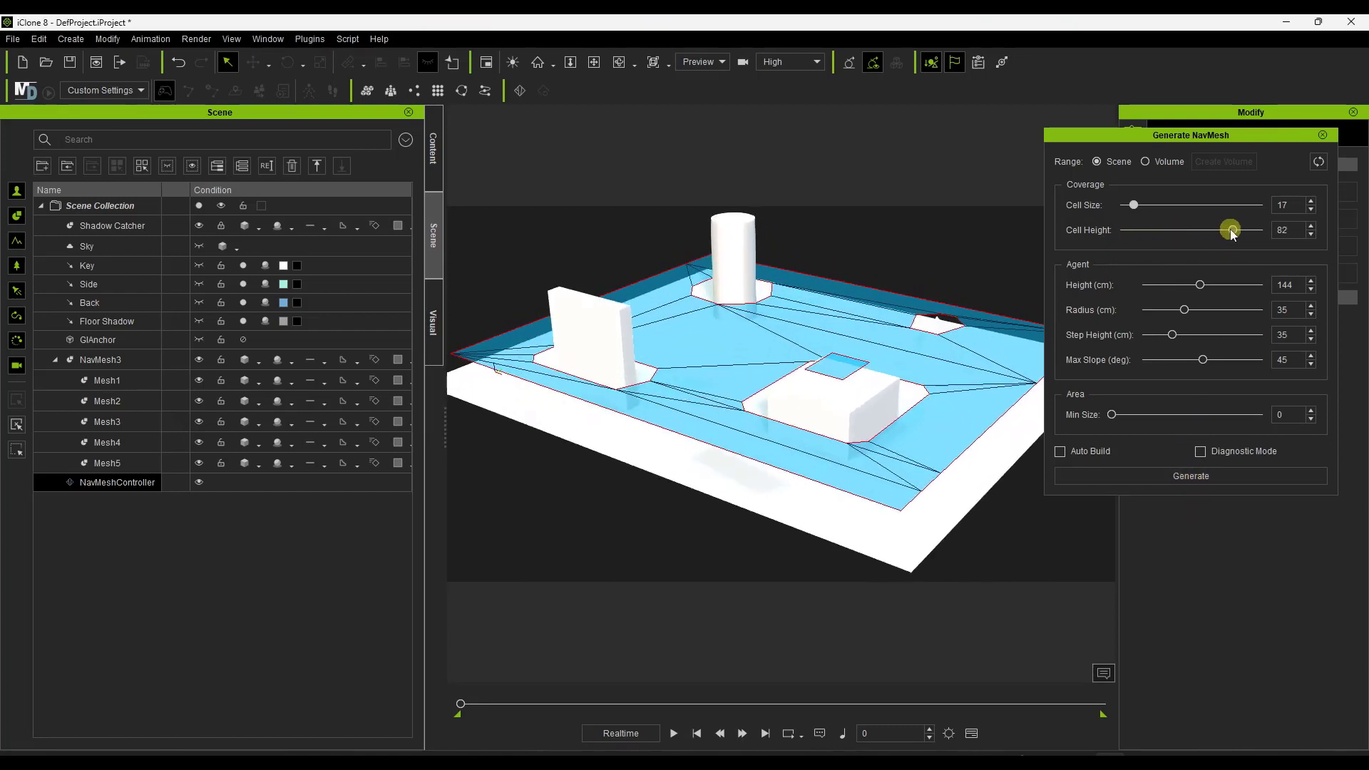
Return the navmesh cell height to 10, regenerate the navmesh and inspect it around the obstacles.
left_click_drag(1232, 229, 1046, 228)
left_click(1173, 477)
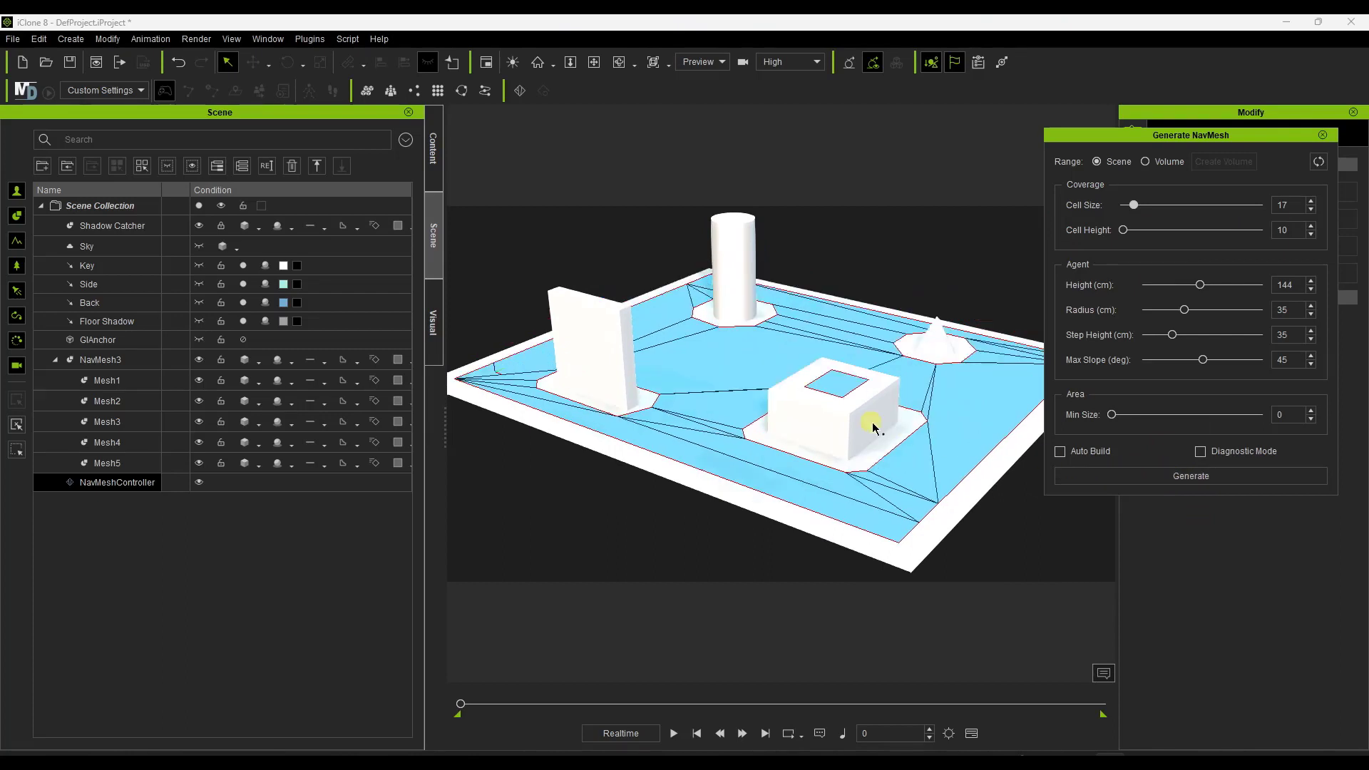
right_click_drag(735, 315, 814, 393)
scroll(813, 394, "up", 1)
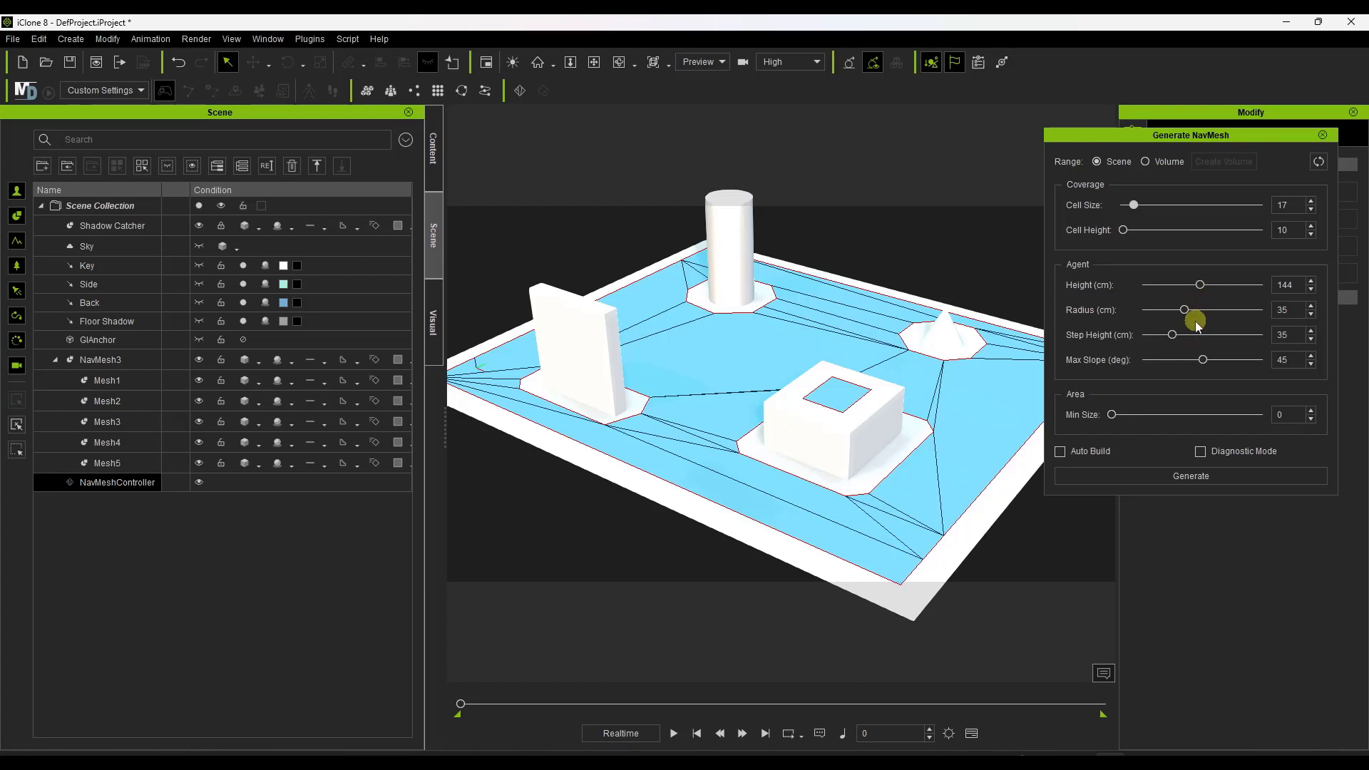
scroll(854, 398, "up", 1)
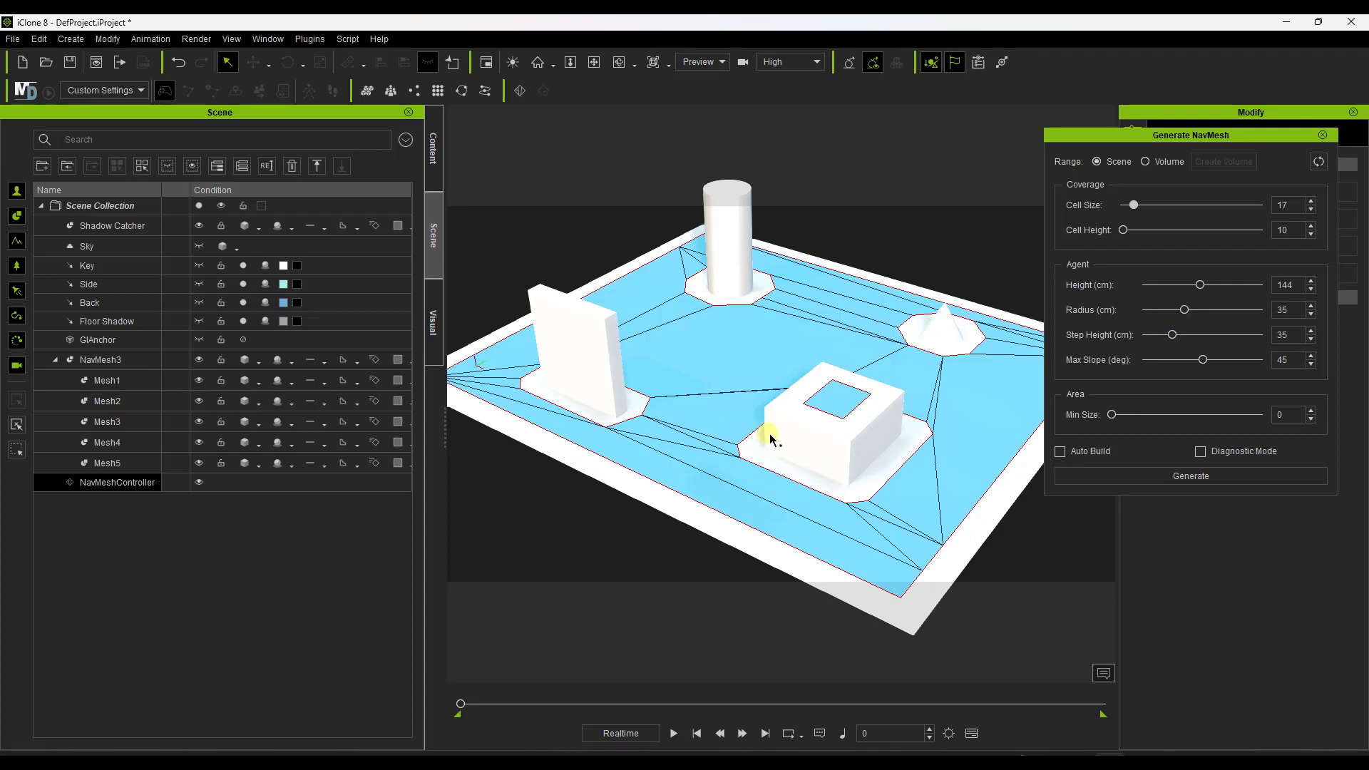
Regenerate the navmesh with an agent radius of 85 cm and again with 2 cm to compare the clearance around obstacles.
left_click_drag(1184, 312, 1243, 309)
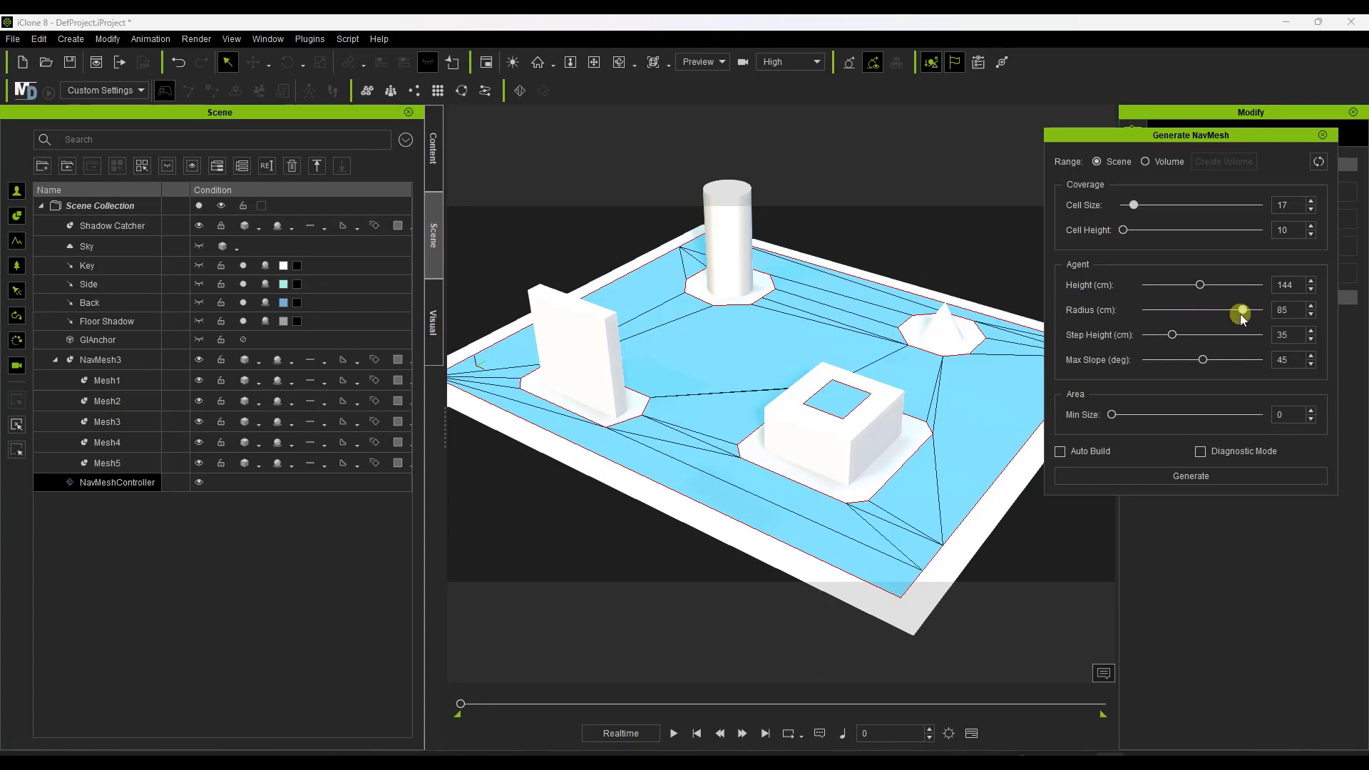
left_click(1203, 479)
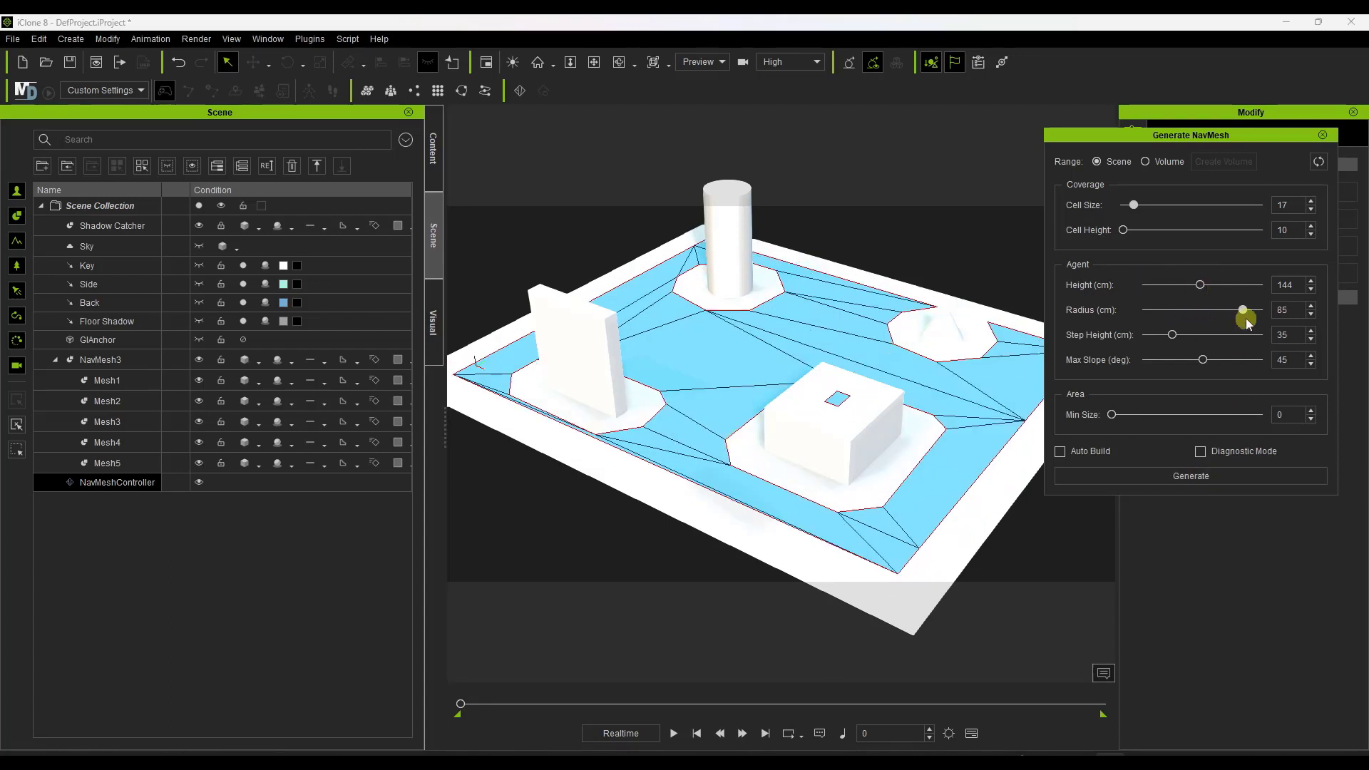
left_click_drag(1243, 309, 1149, 311)
left_click(1191, 475)
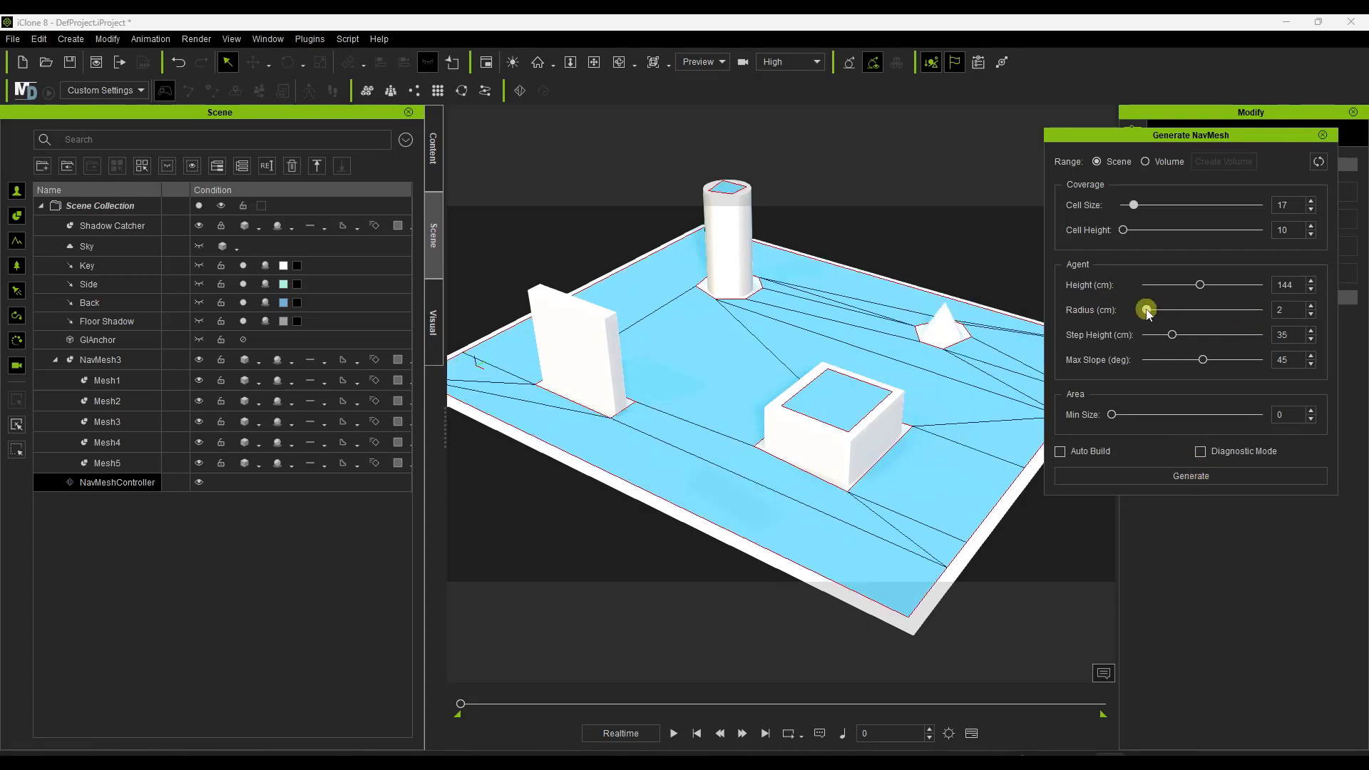
Set the agent radius to 45 cm, regenerate the navmesh and inspect the gap around the obstacles.
left_click_drag(1147, 310, 1179, 309)
left_click(1191, 475)
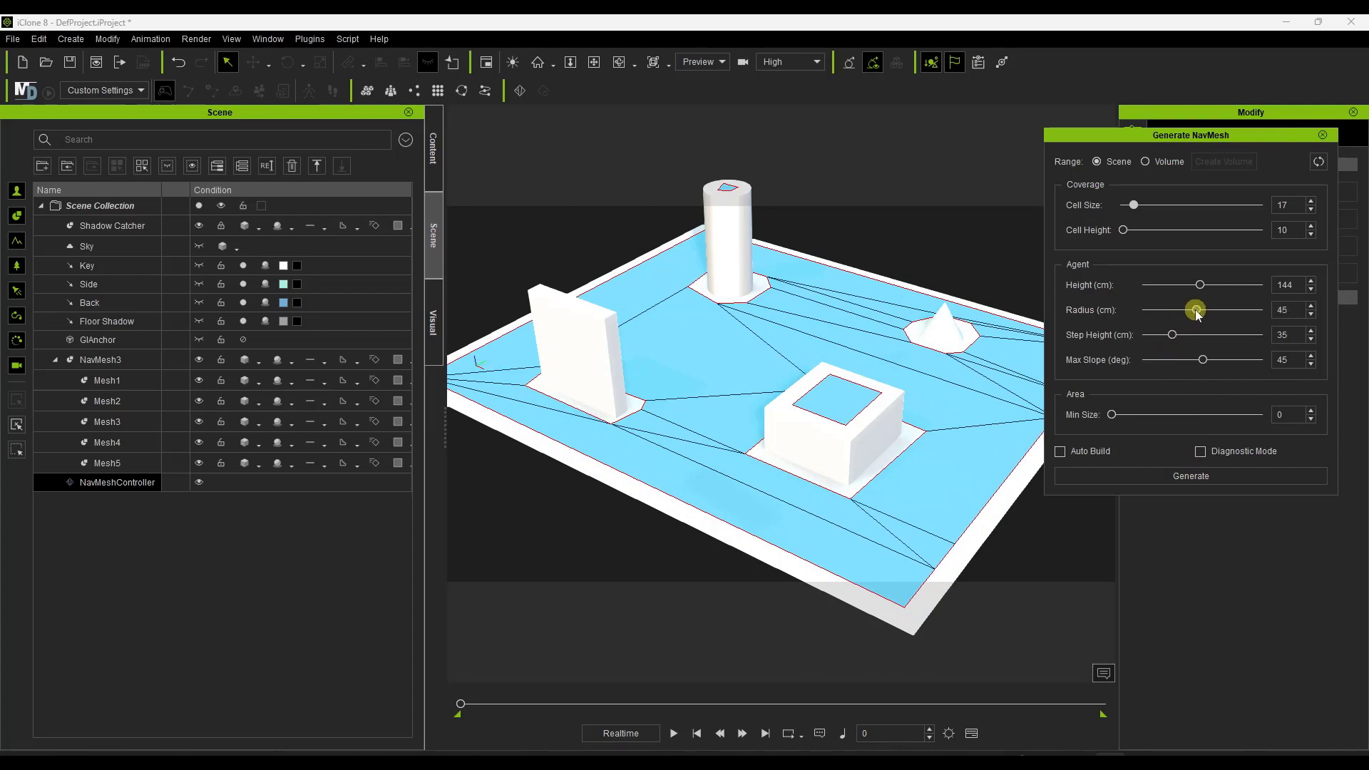
left_click(1185, 476)
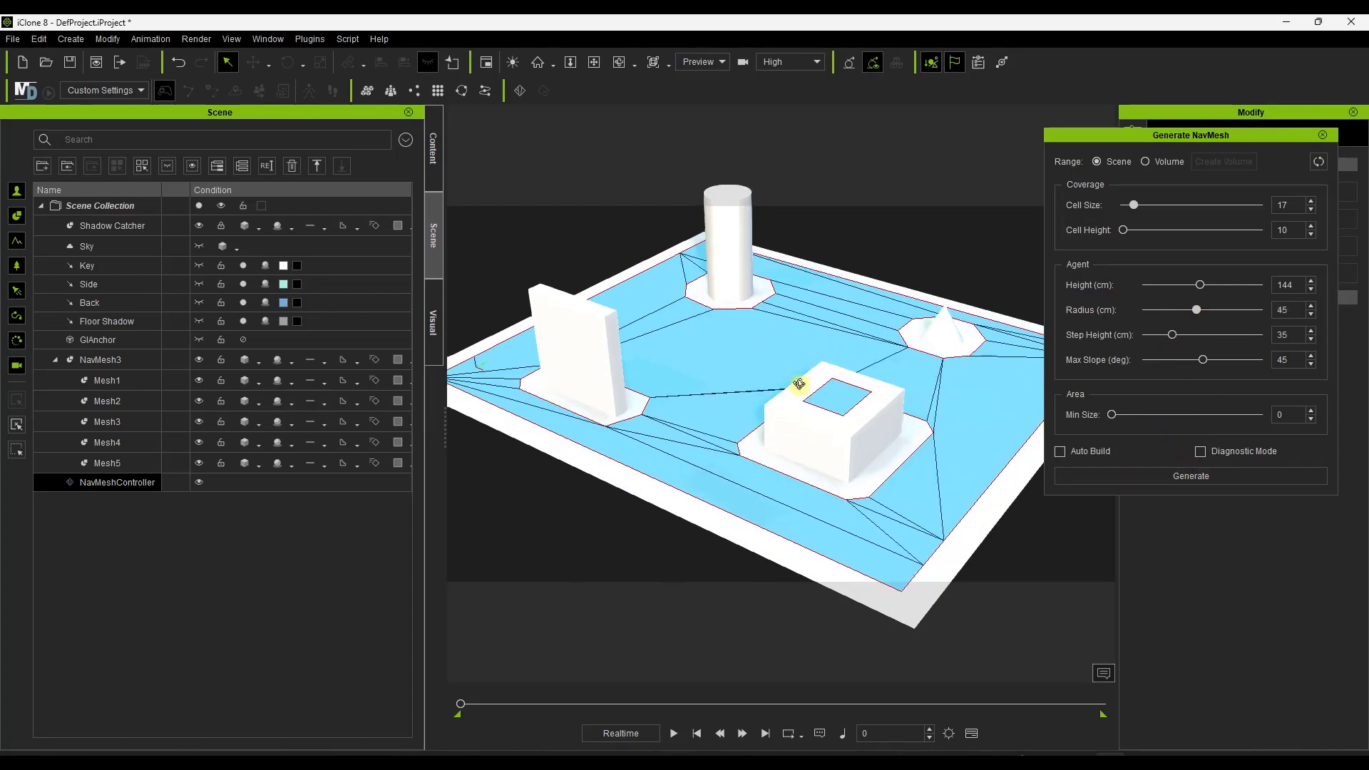
right_click_drag(800, 385, 828, 387)
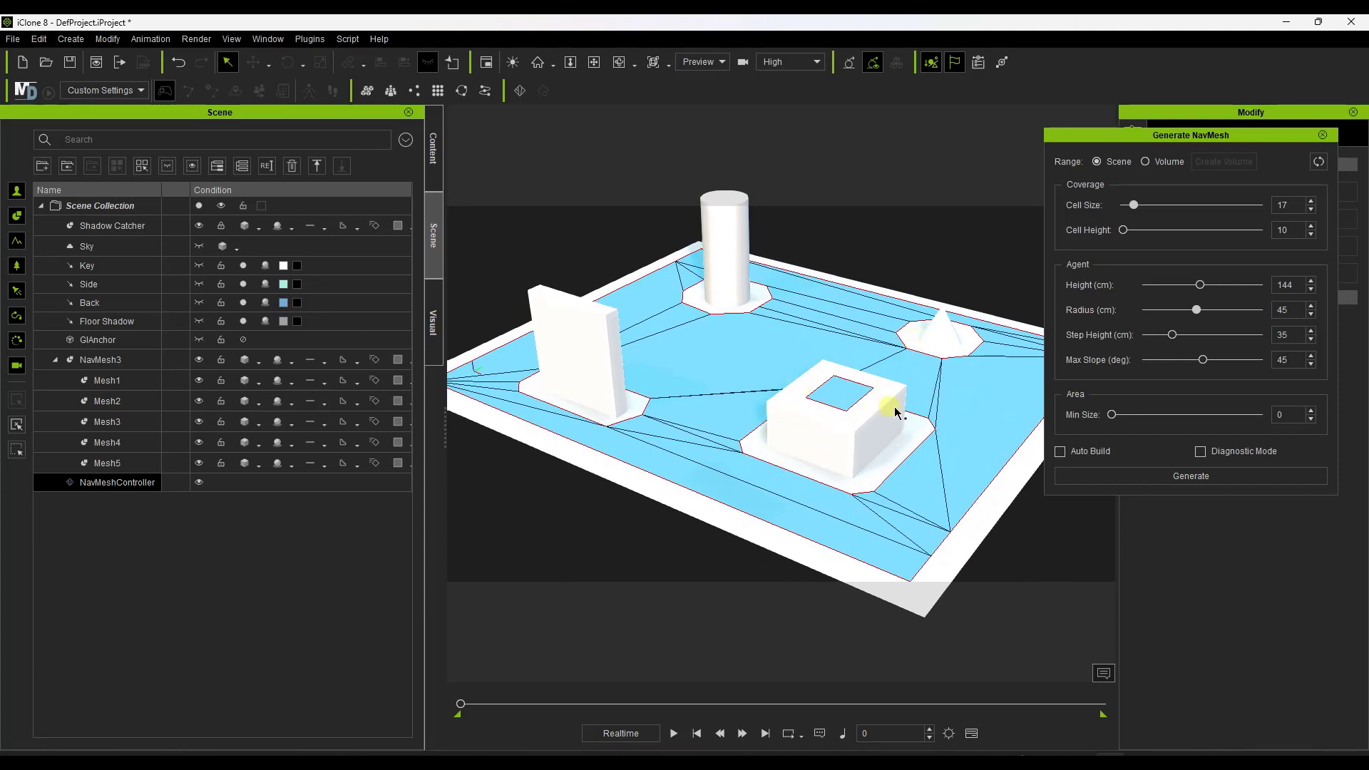
right_click_drag(785, 351, 862, 400)
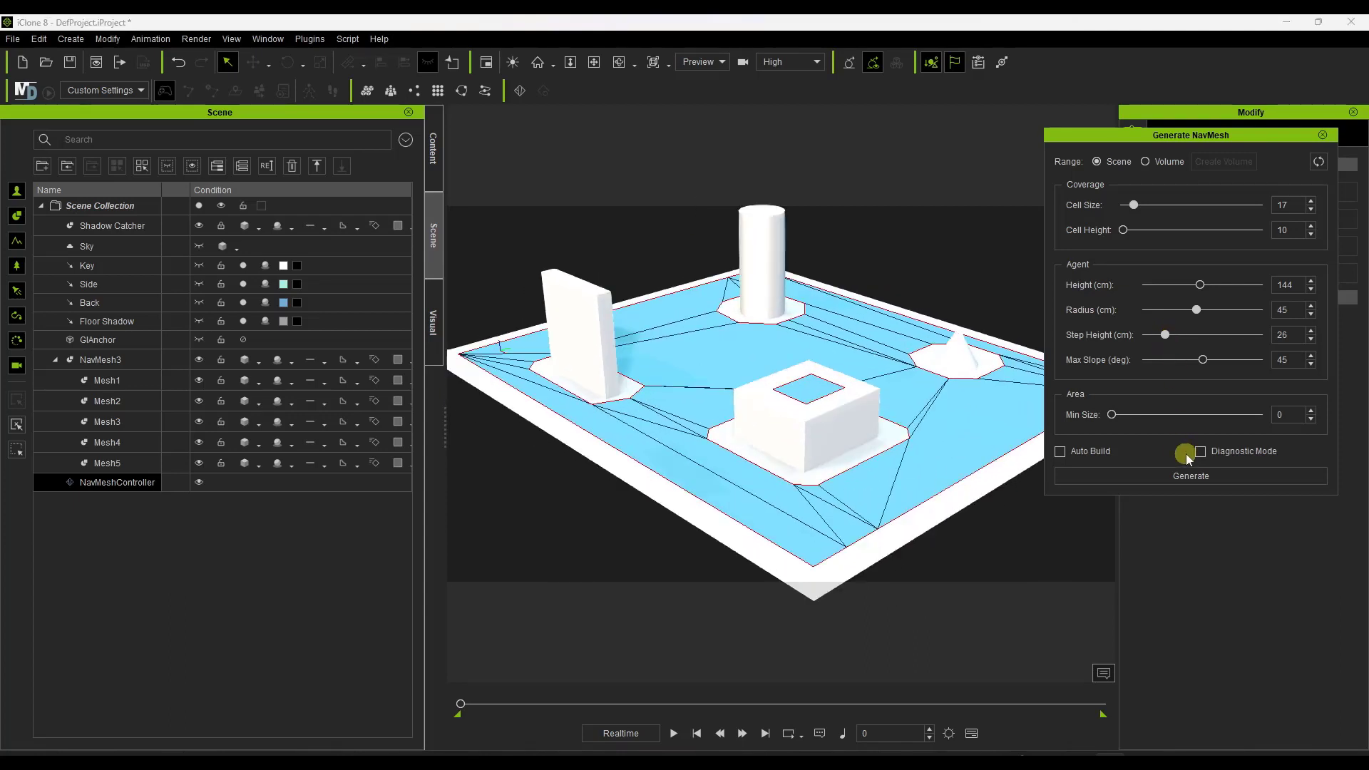
Set the agent step height to 26 cm, regenerate the navmesh and inspect the walkable area.
left_click(1198, 477)
right_click_drag(755, 432, 865, 428)
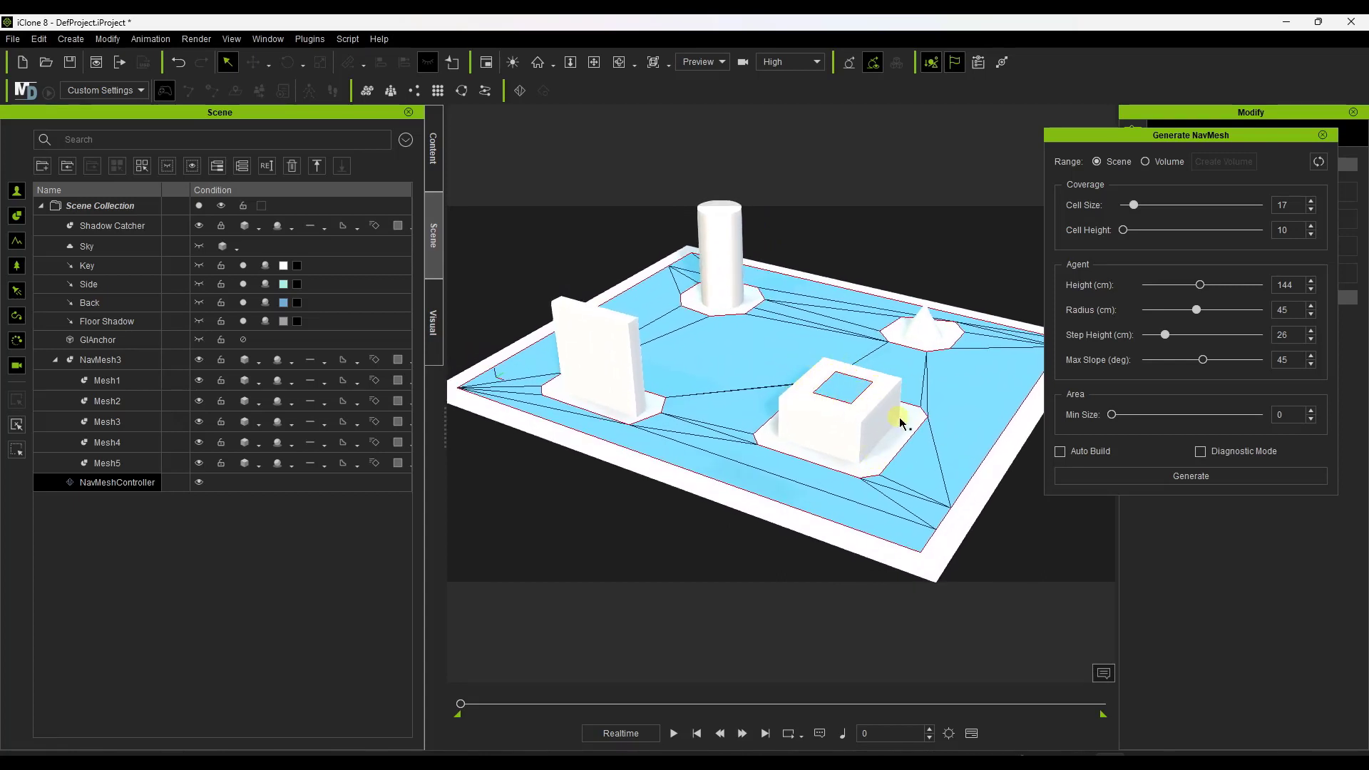
right_click_drag(900, 423, 884, 393)
Switch the navmesh generation range from the whole scene to Volume and create a bounding volume.
left_click(1098, 163)
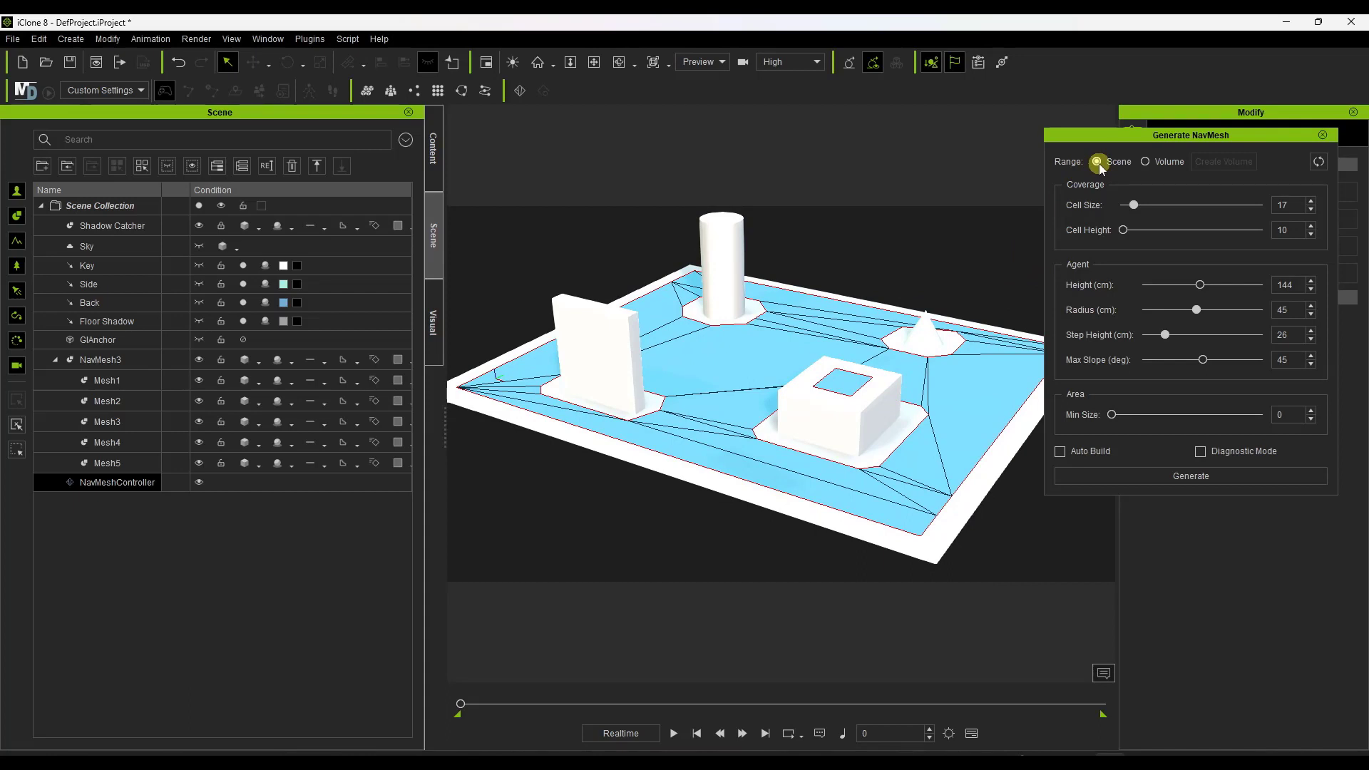
left_click(1146, 162)
right_click_drag(858, 369, 848, 355)
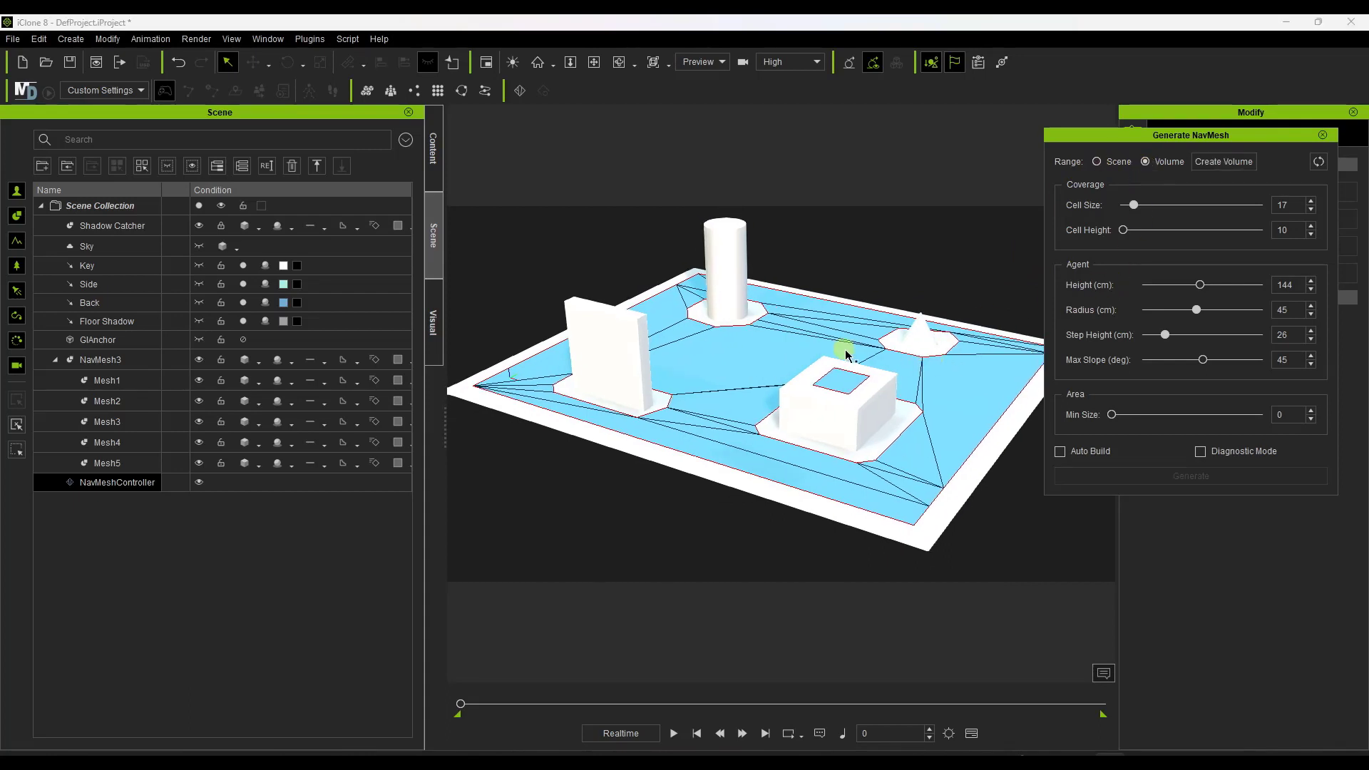
left_click(1224, 162)
right_click_drag(760, 376, 788, 408)
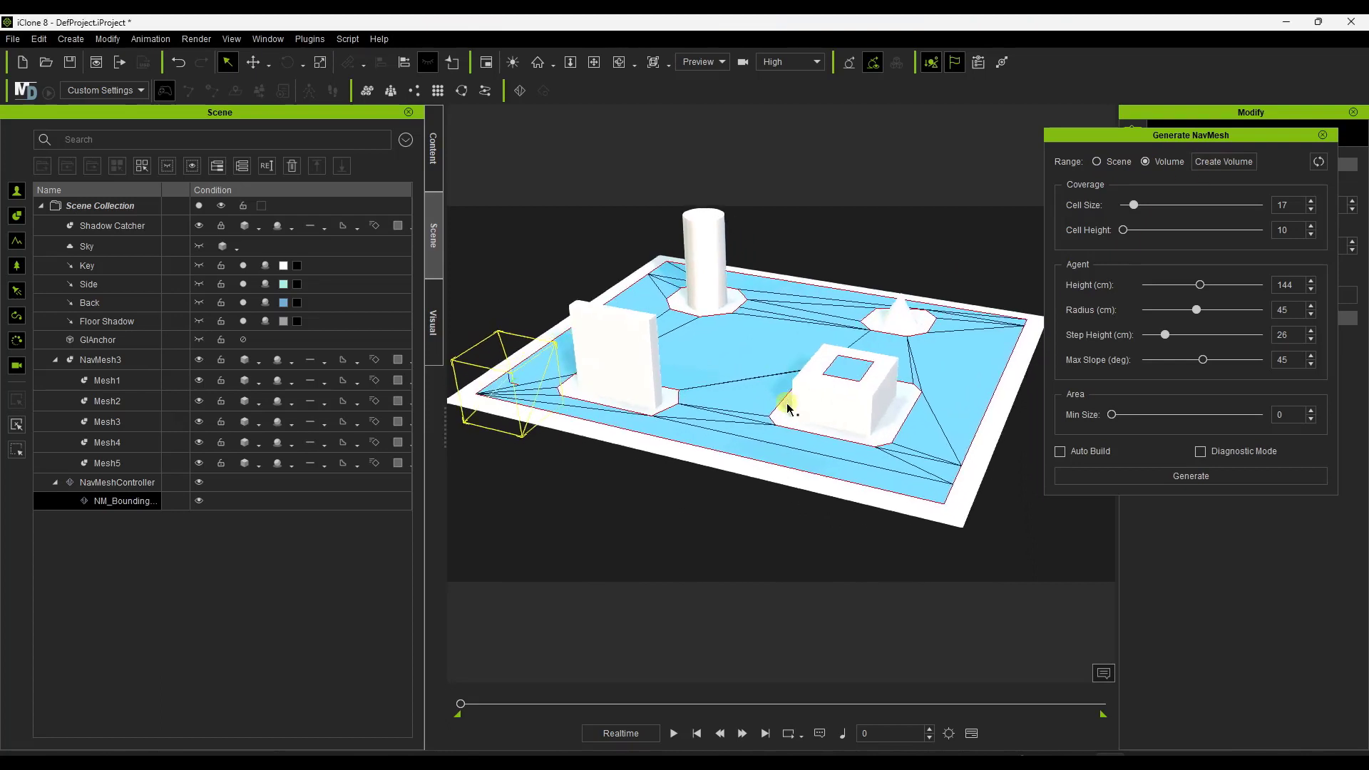
Select the new bounding volume at the floor's corner and scale it up along the X axis.
left_click(548, 355)
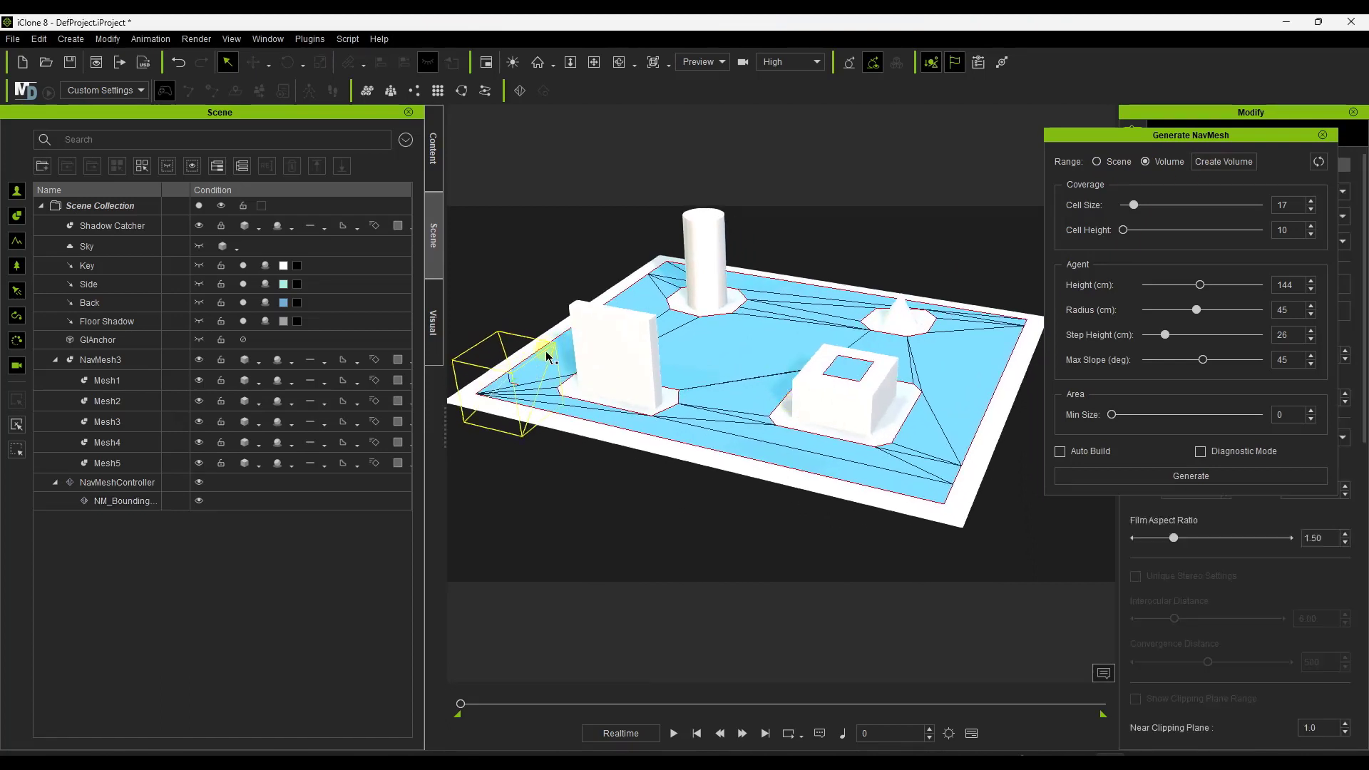
left_click(554, 352)
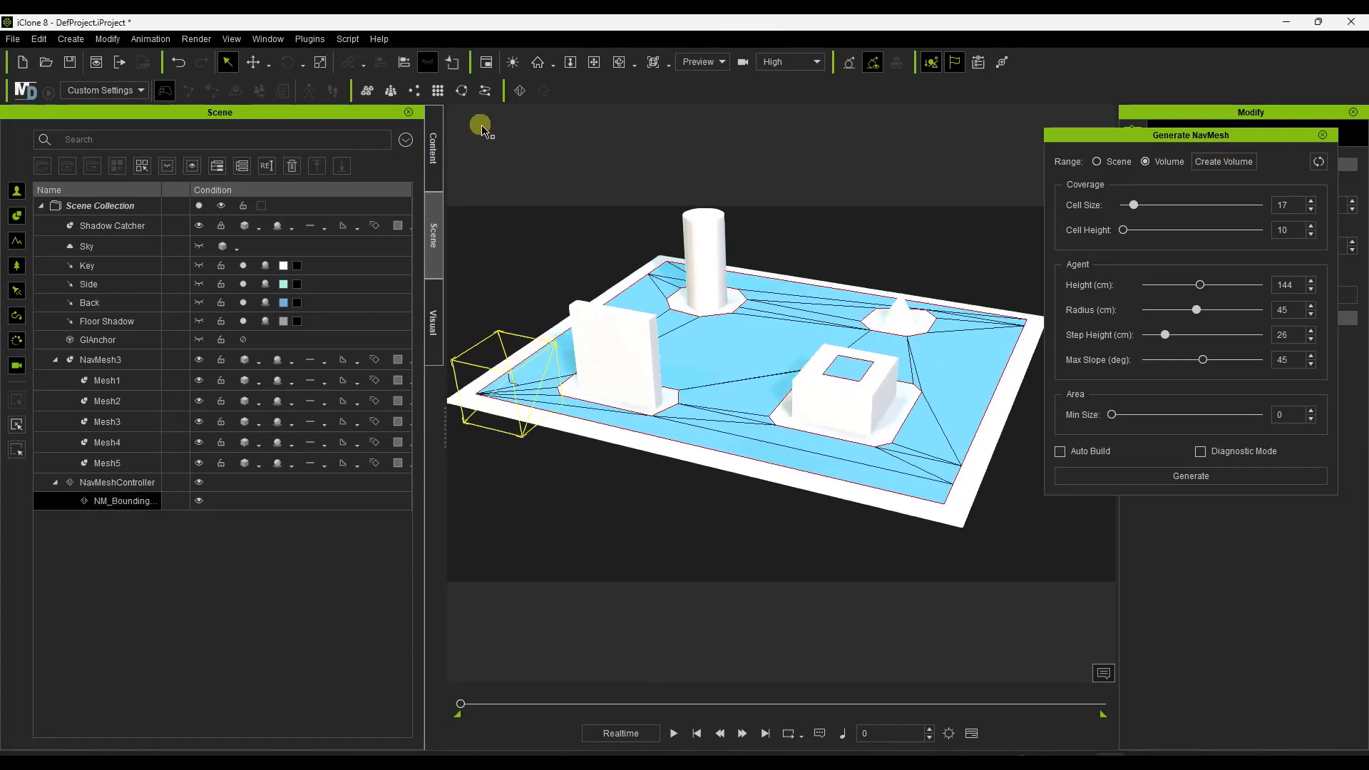
left_click(321, 62)
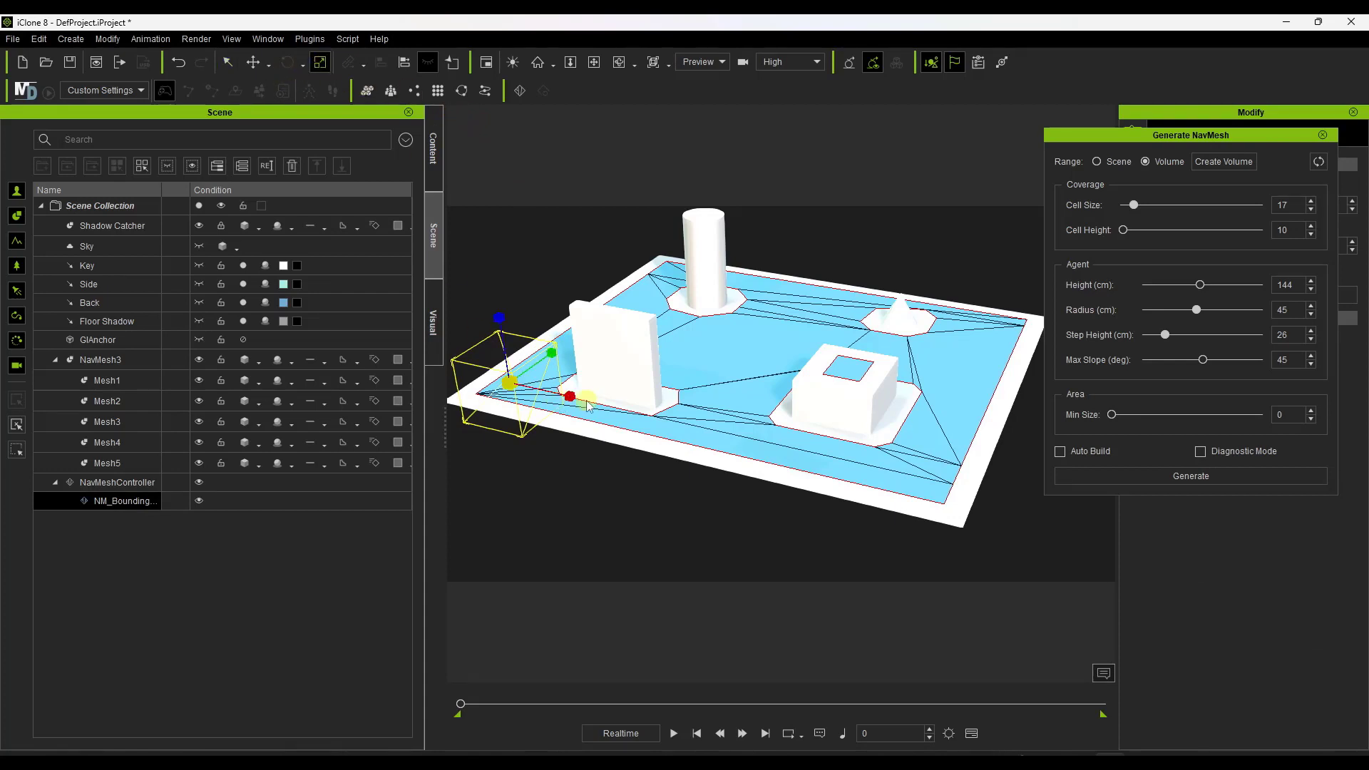
left_click_drag(572, 395, 721, 422)
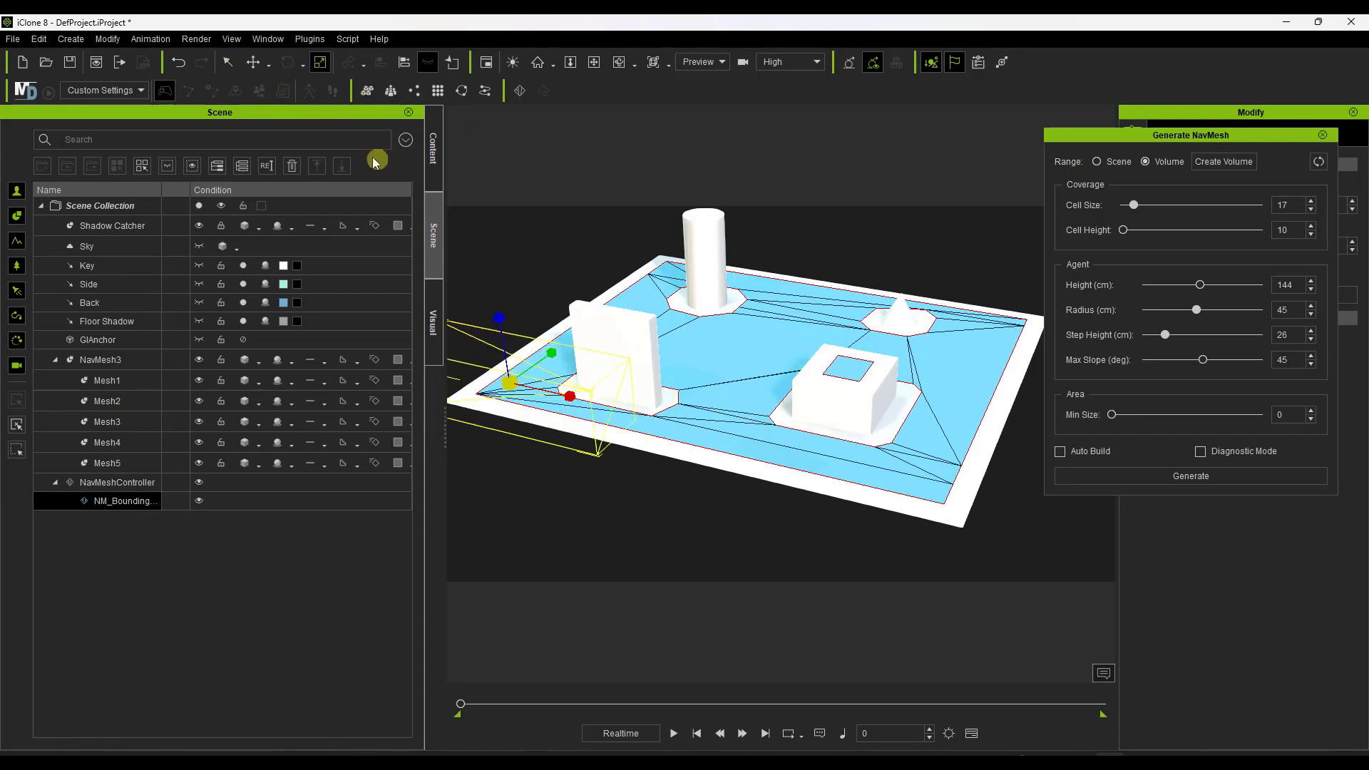
Move the bounding volume to the middle of the floor and stretch it along the Y axis.
left_click(253, 67)
left_click_drag(543, 375, 814, 342)
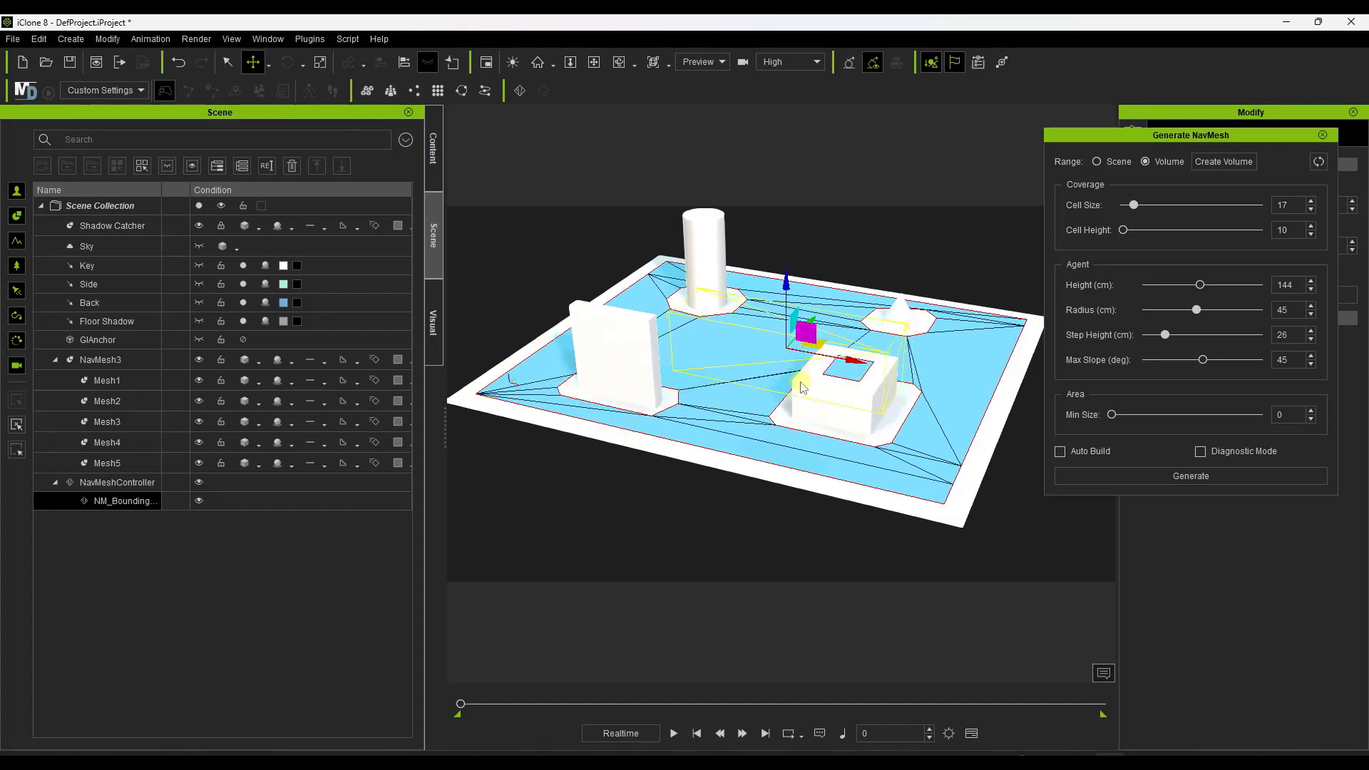
right_click_drag(800, 383, 763, 417)
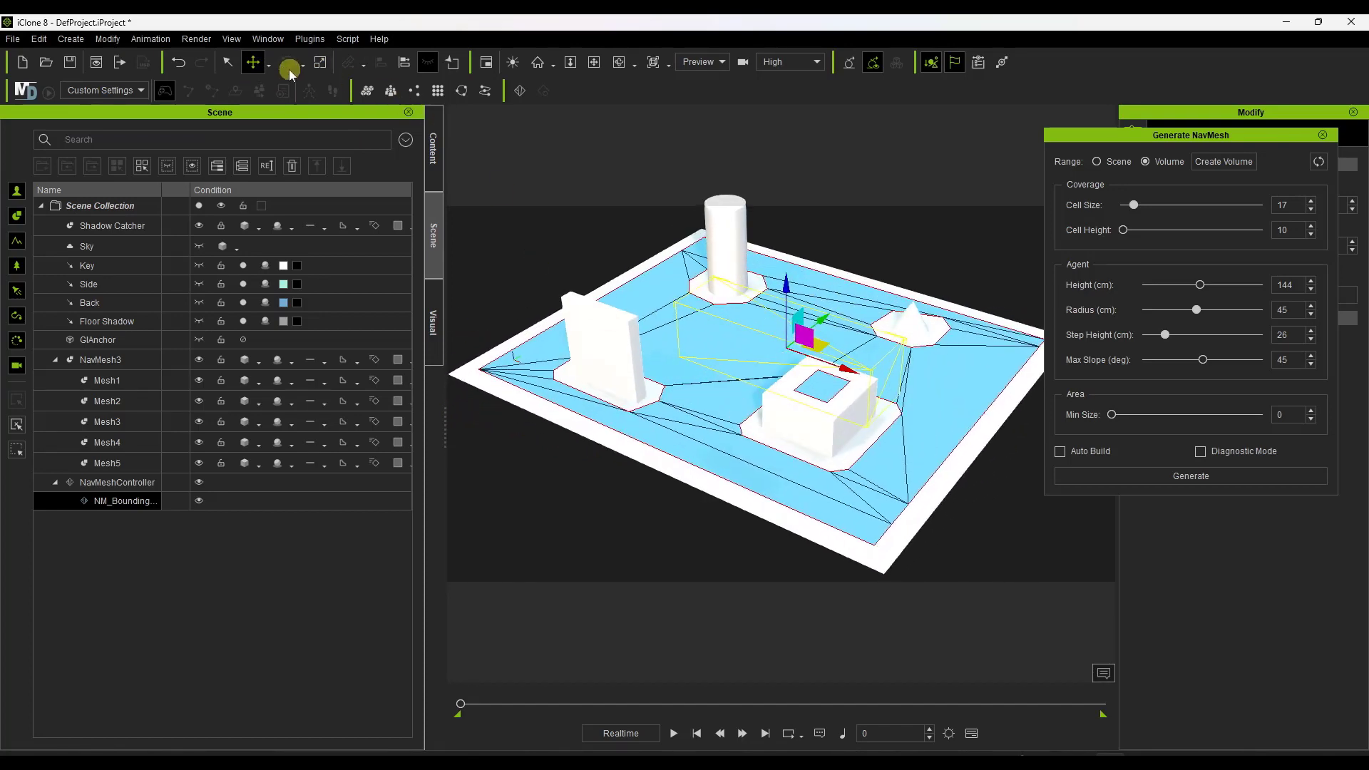
left_click(320, 62)
left_click_drag(824, 319, 1084, 186)
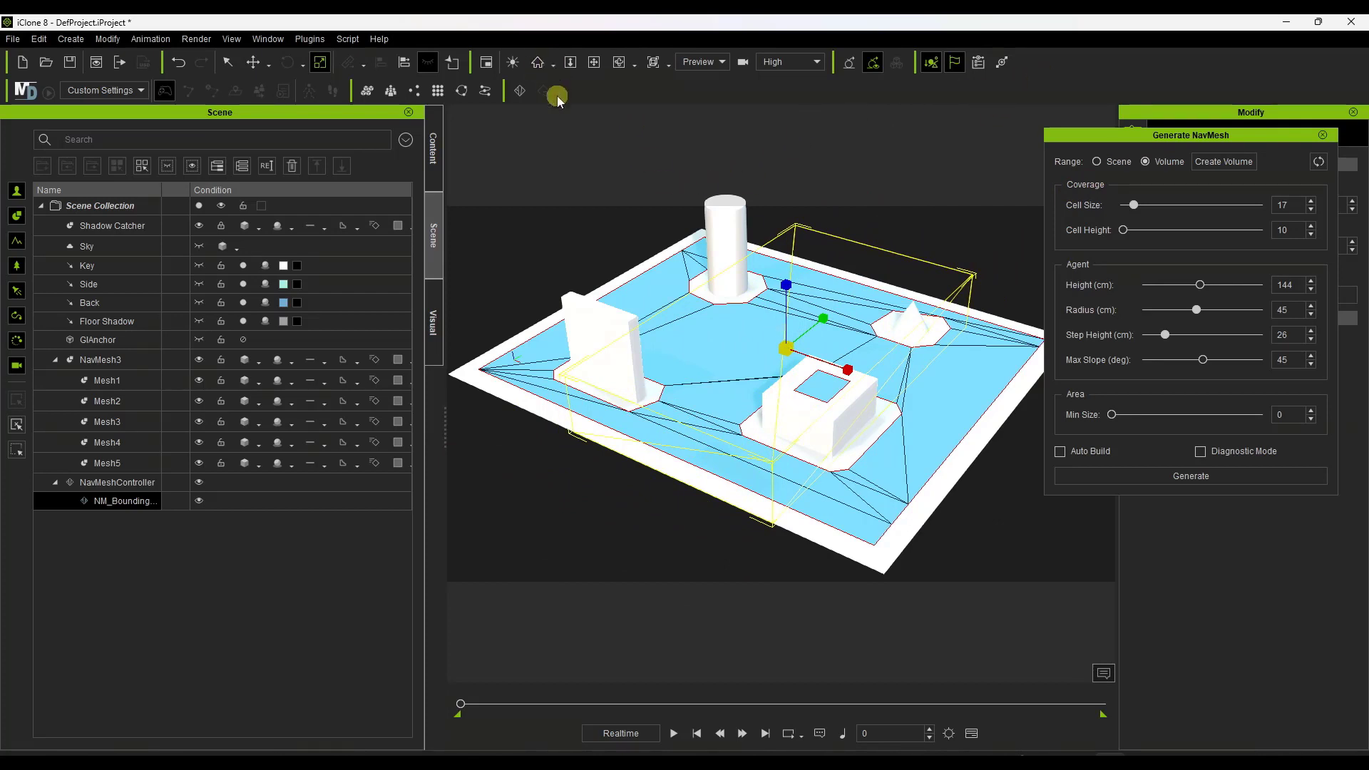
Widen the bounding volume along the X axis to span the floor and shift it to line up with the floor's edges.
left_click(231, 38)
left_click(411, 224)
scroll(788, 392, "down", 3)
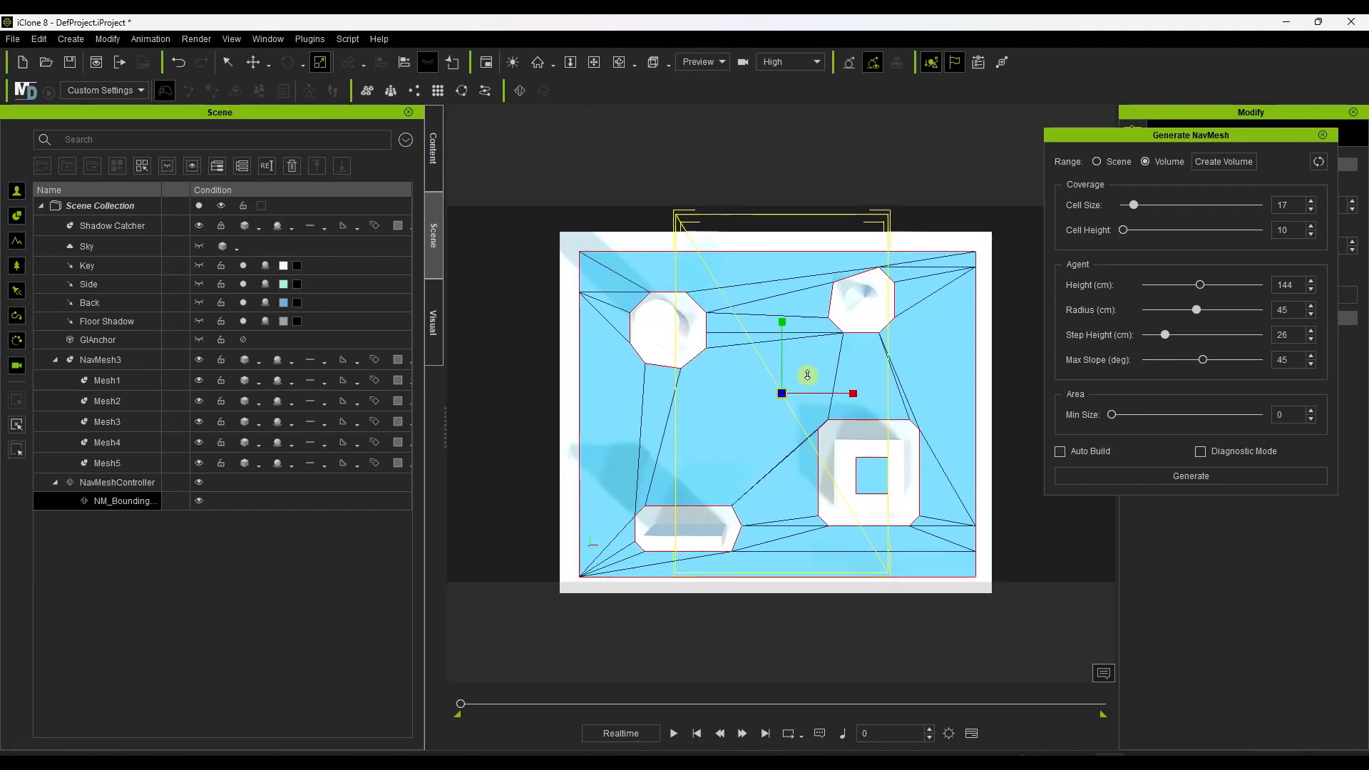
left_click_drag(853, 396, 947, 401)
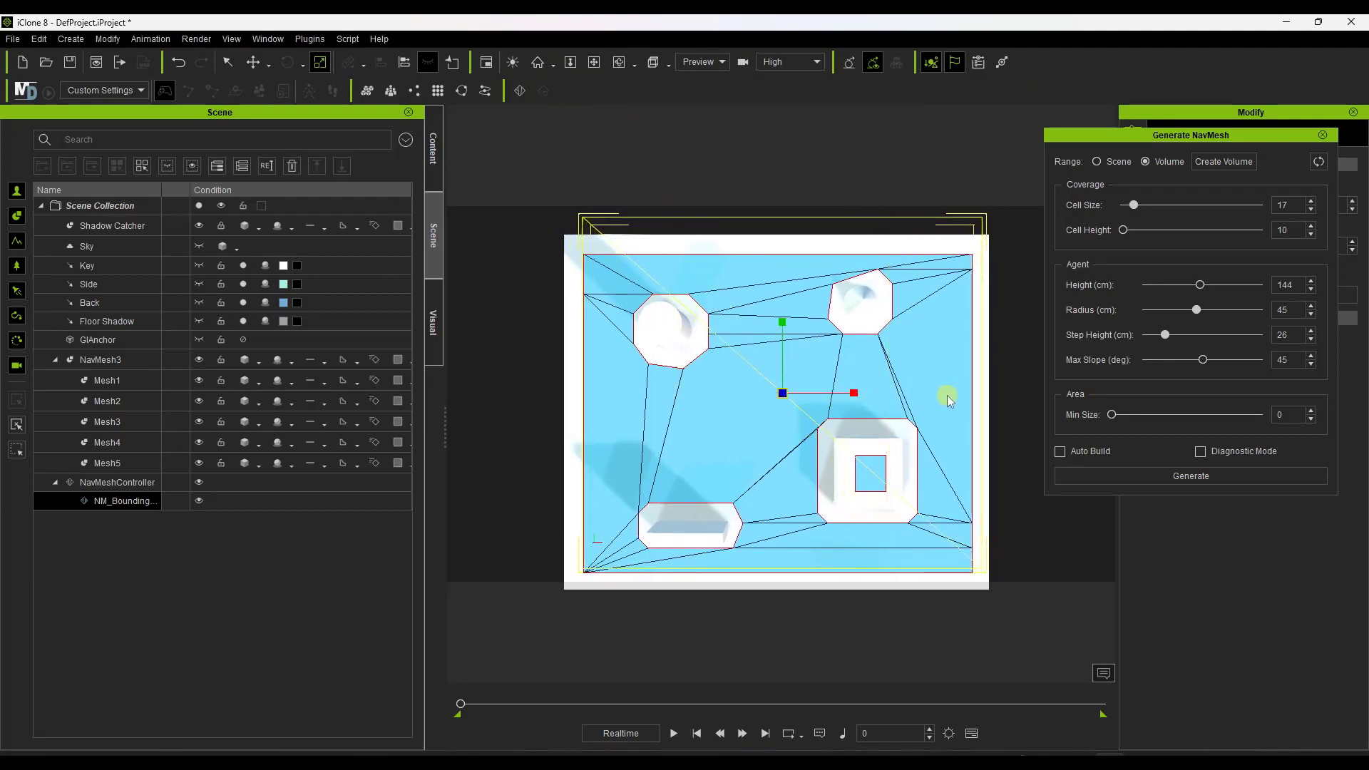
left_click(254, 62)
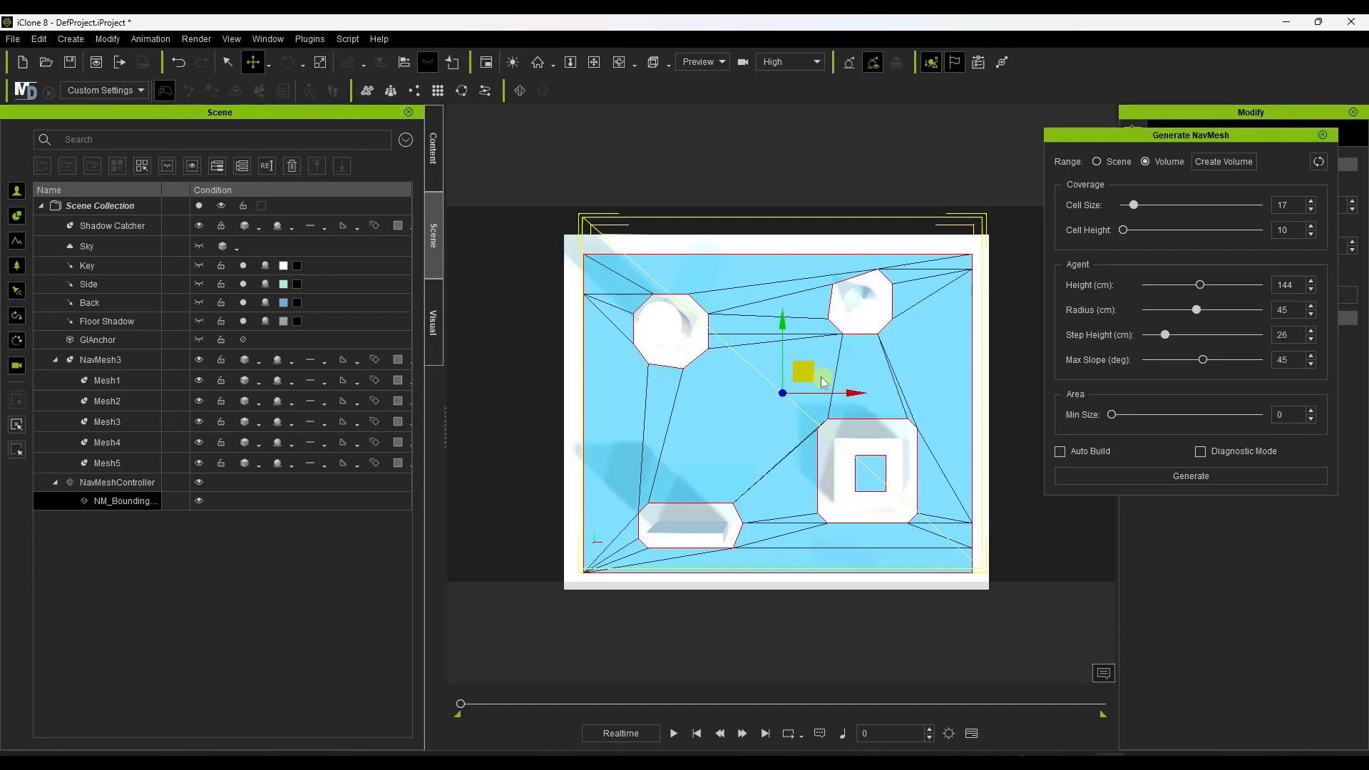
left_click_drag(809, 369, 797, 391)
Scale the bounding volume down along the Z axis to a thin slab around the floor.
right_click_drag(750, 477, 785, 302)
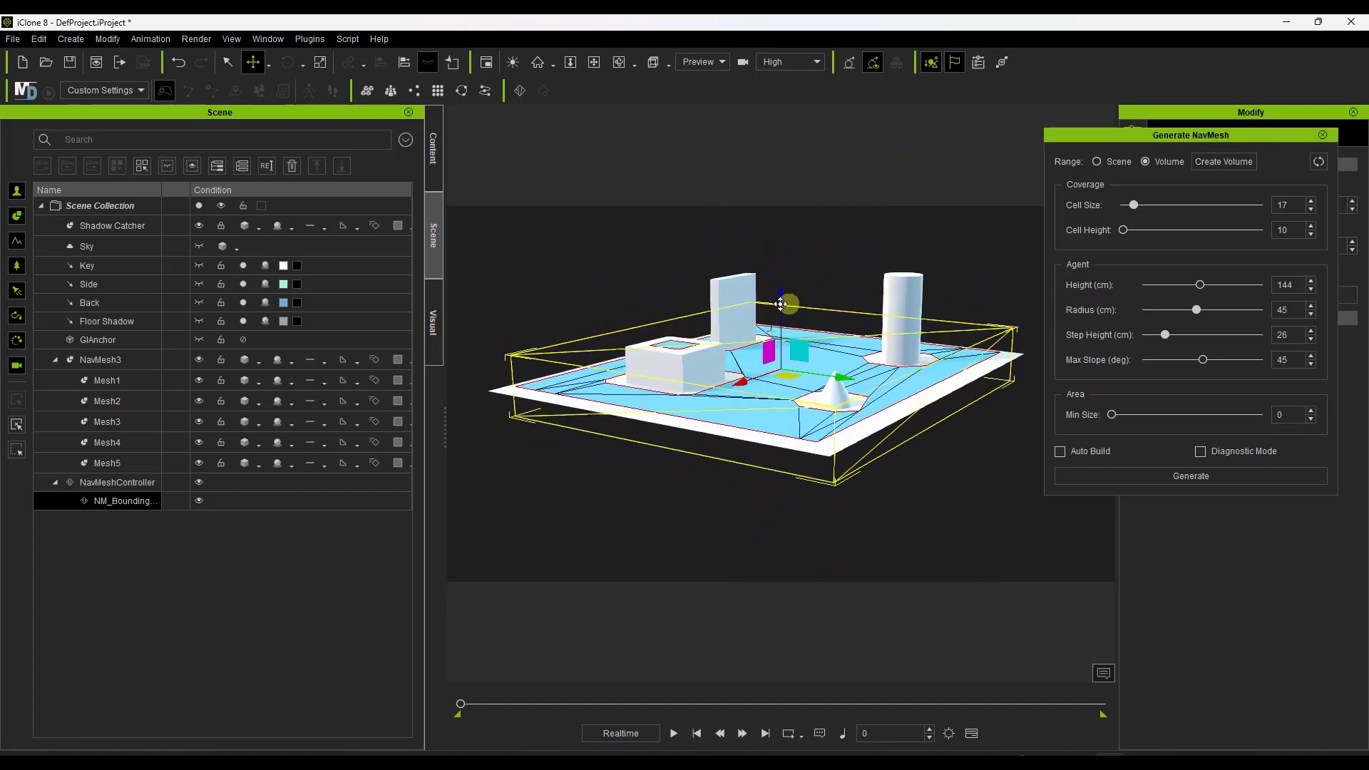
left_click(320, 62)
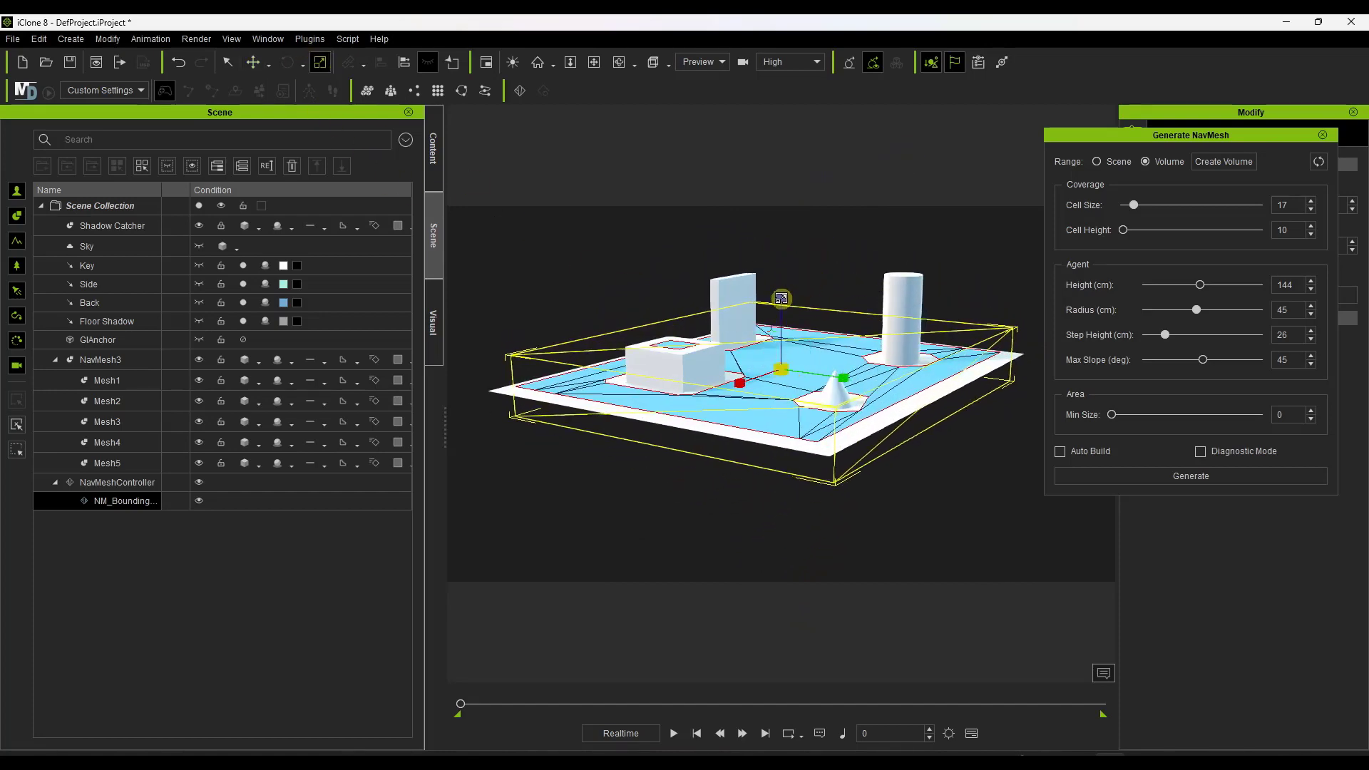
left_click_drag(782, 298, 724, 489)
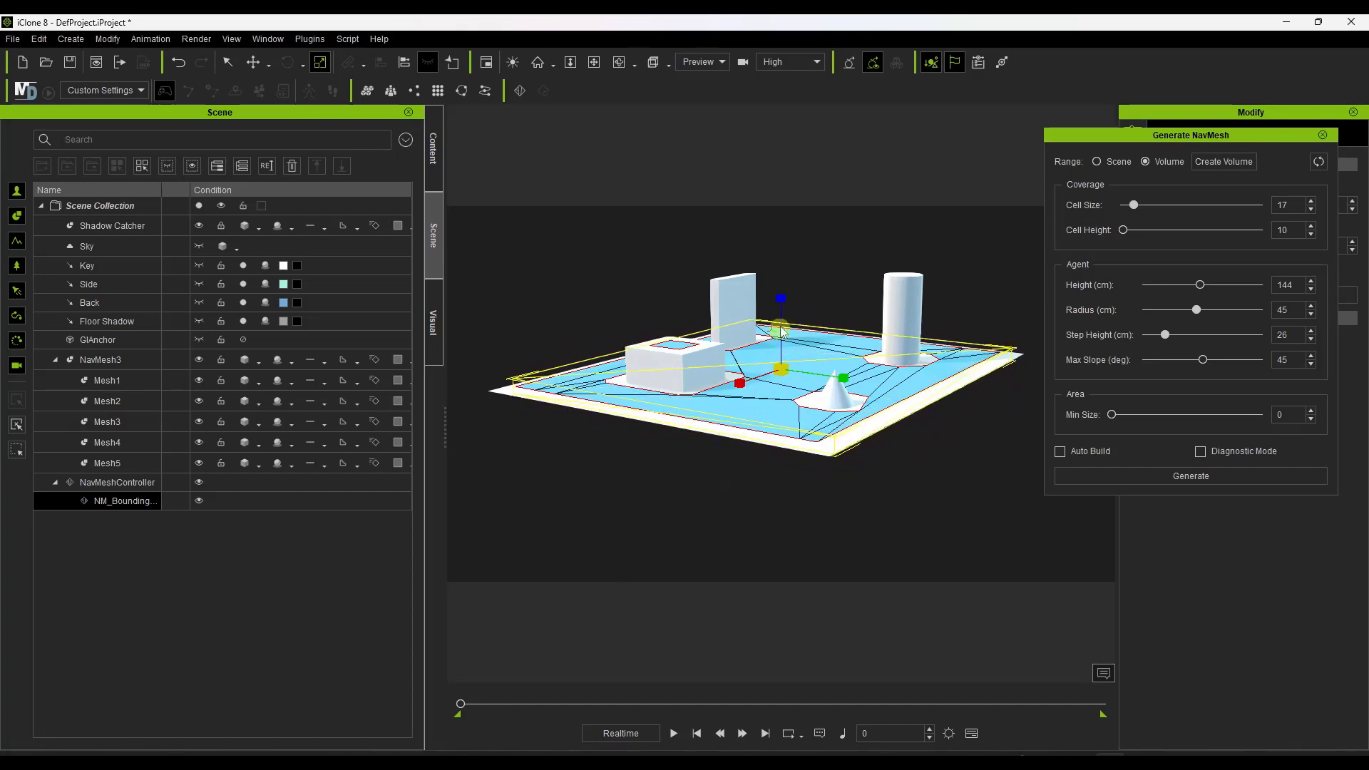
Regenerate the navmesh within the thin bounding volume and inspect the area around the obstacles.
right_click_drag(806, 373, 779, 403)
left_click(1181, 478)
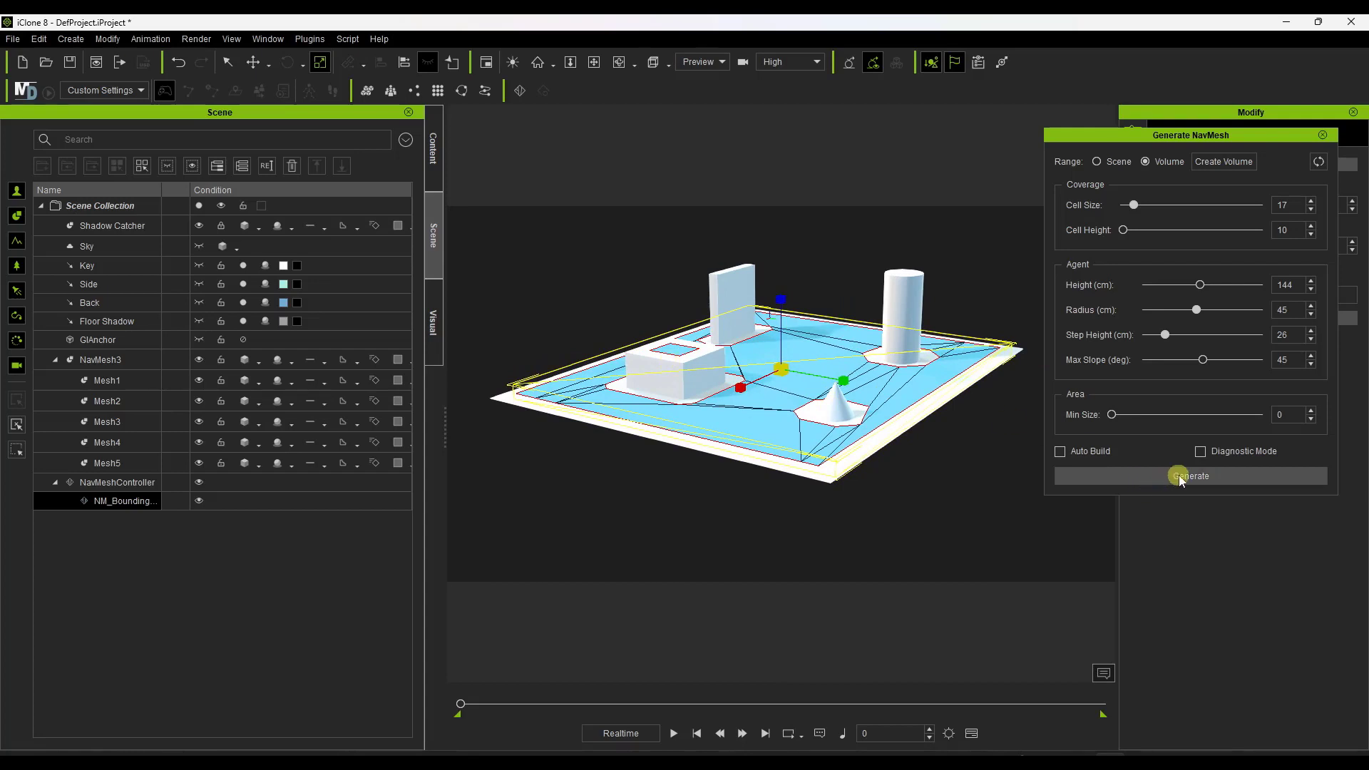
right_click_drag(737, 437, 859, 376)
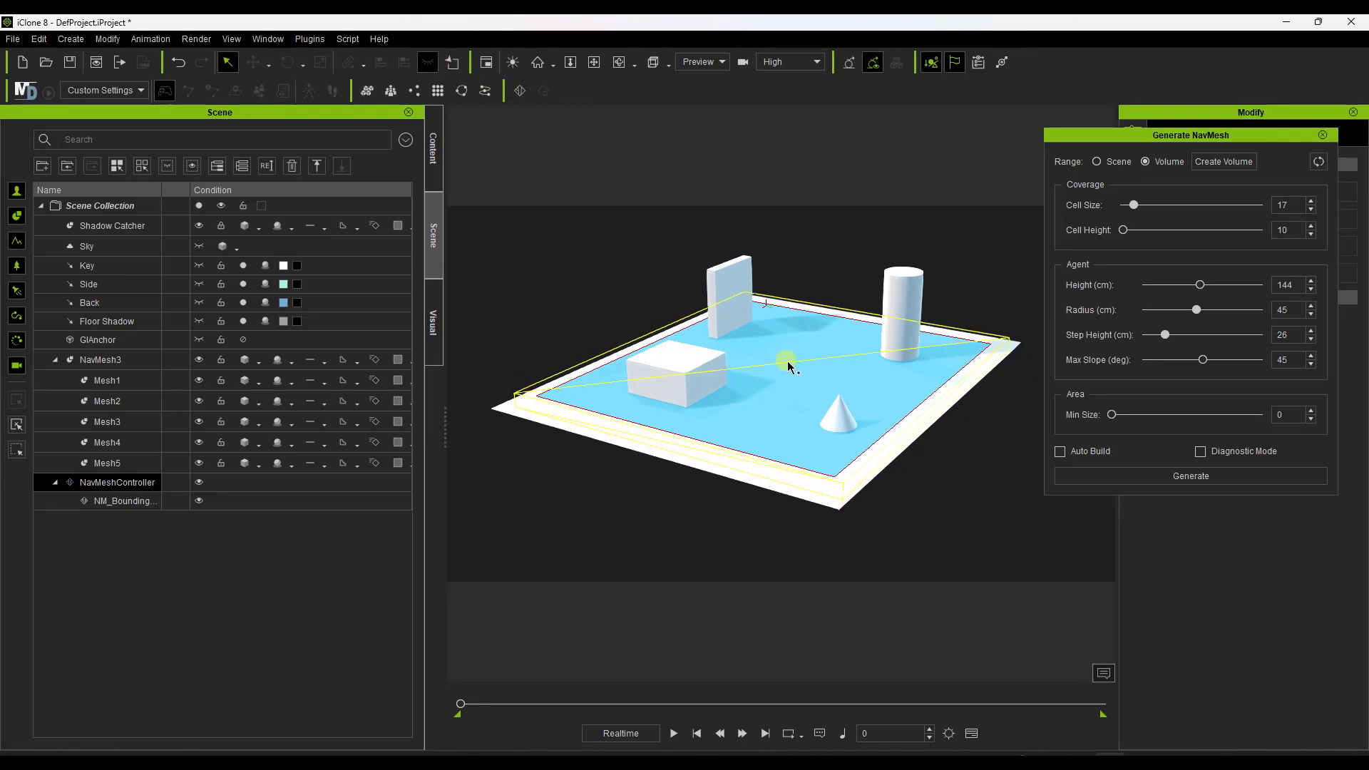
right_click_drag(764, 412, 731, 433)
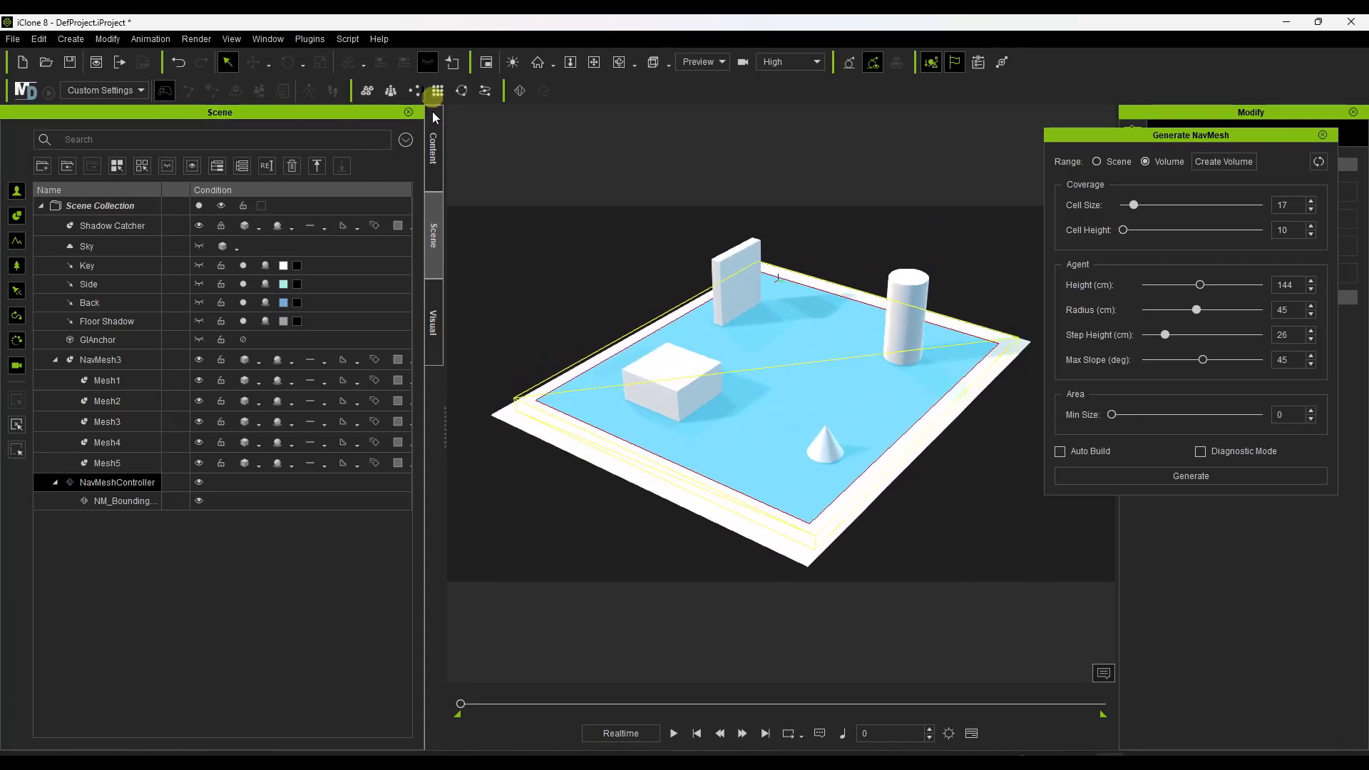
left_click(785, 373)
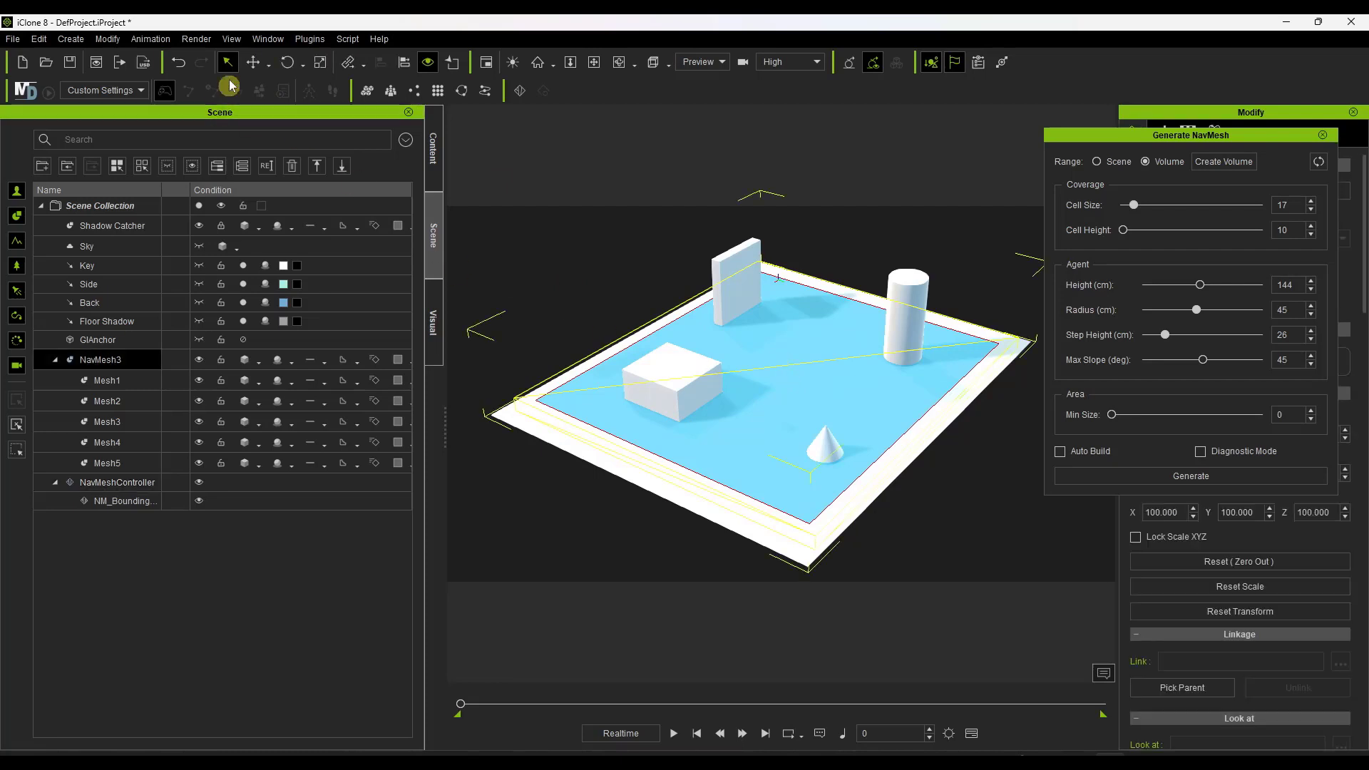
left_click(323, 64)
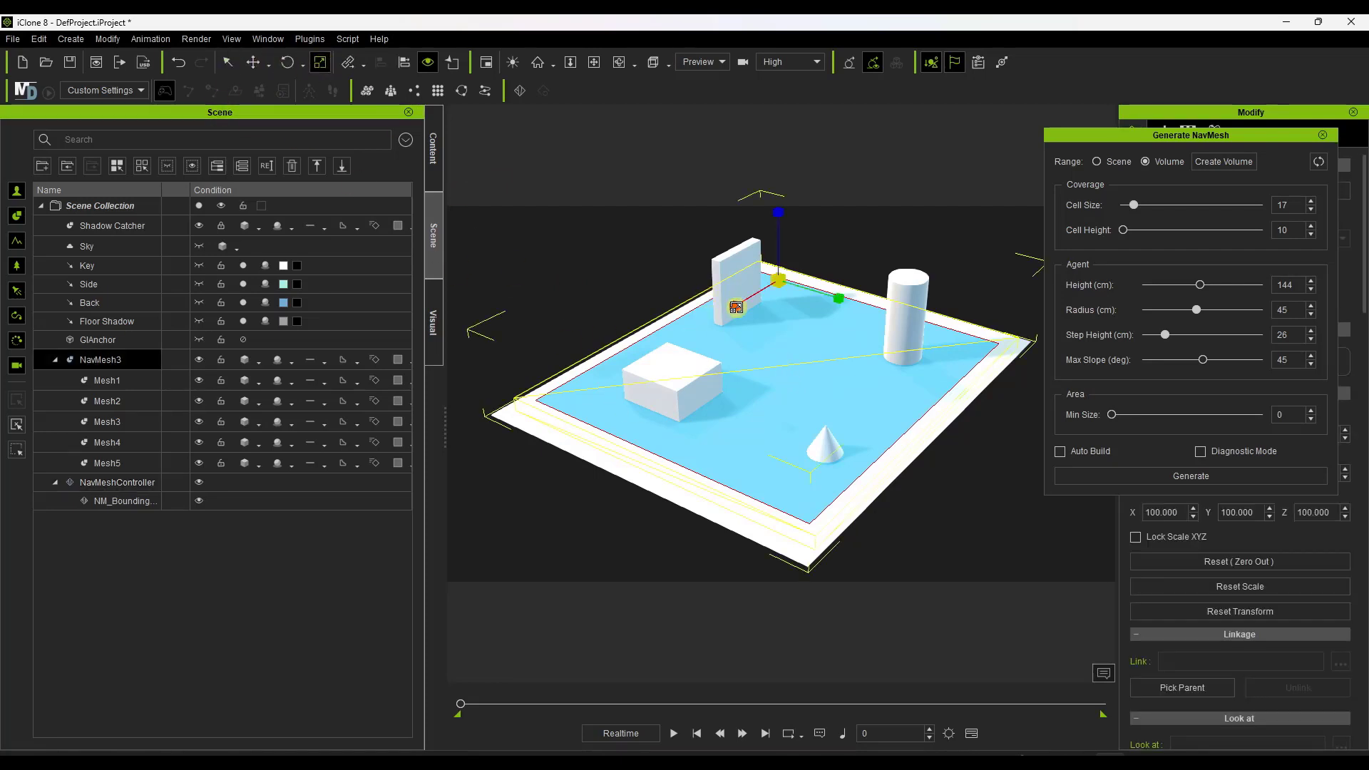
left_click_drag(736, 308, 820, 287)
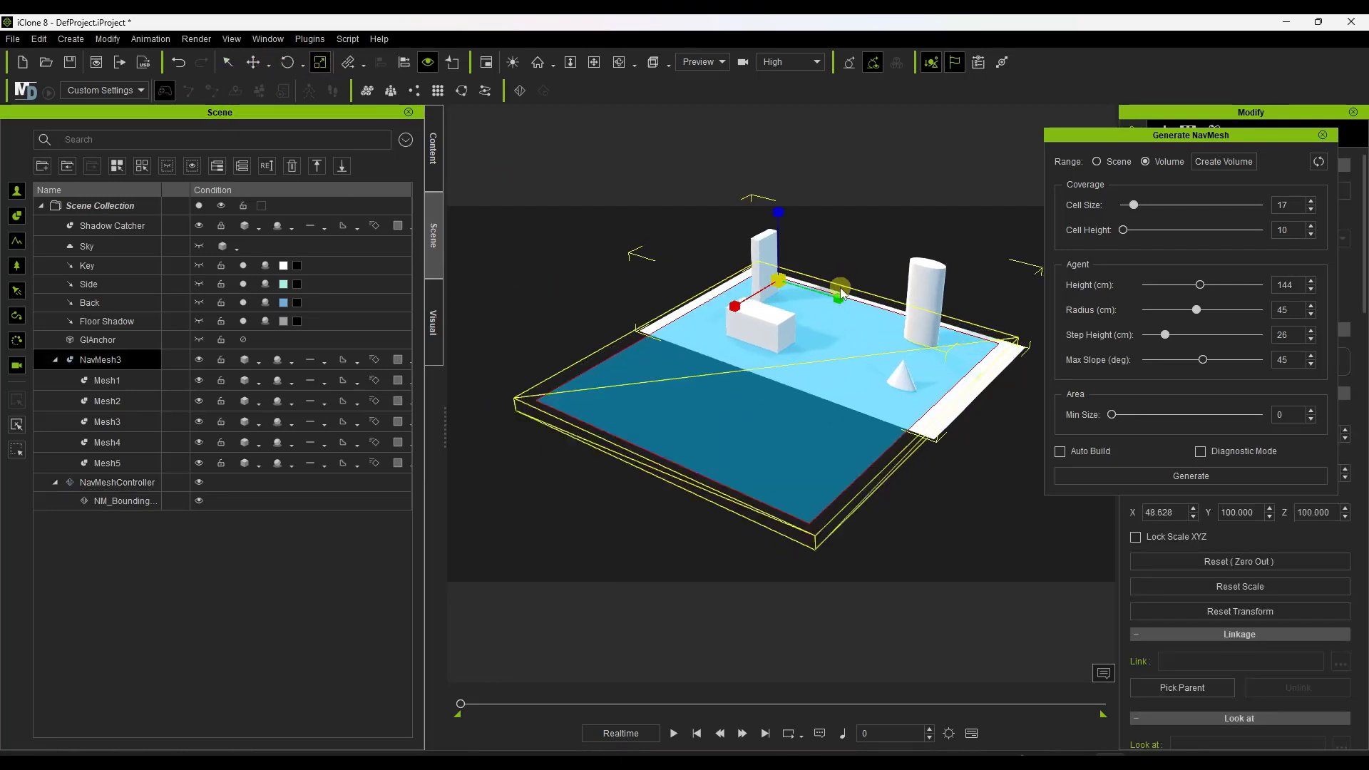
key("ctrl+z")
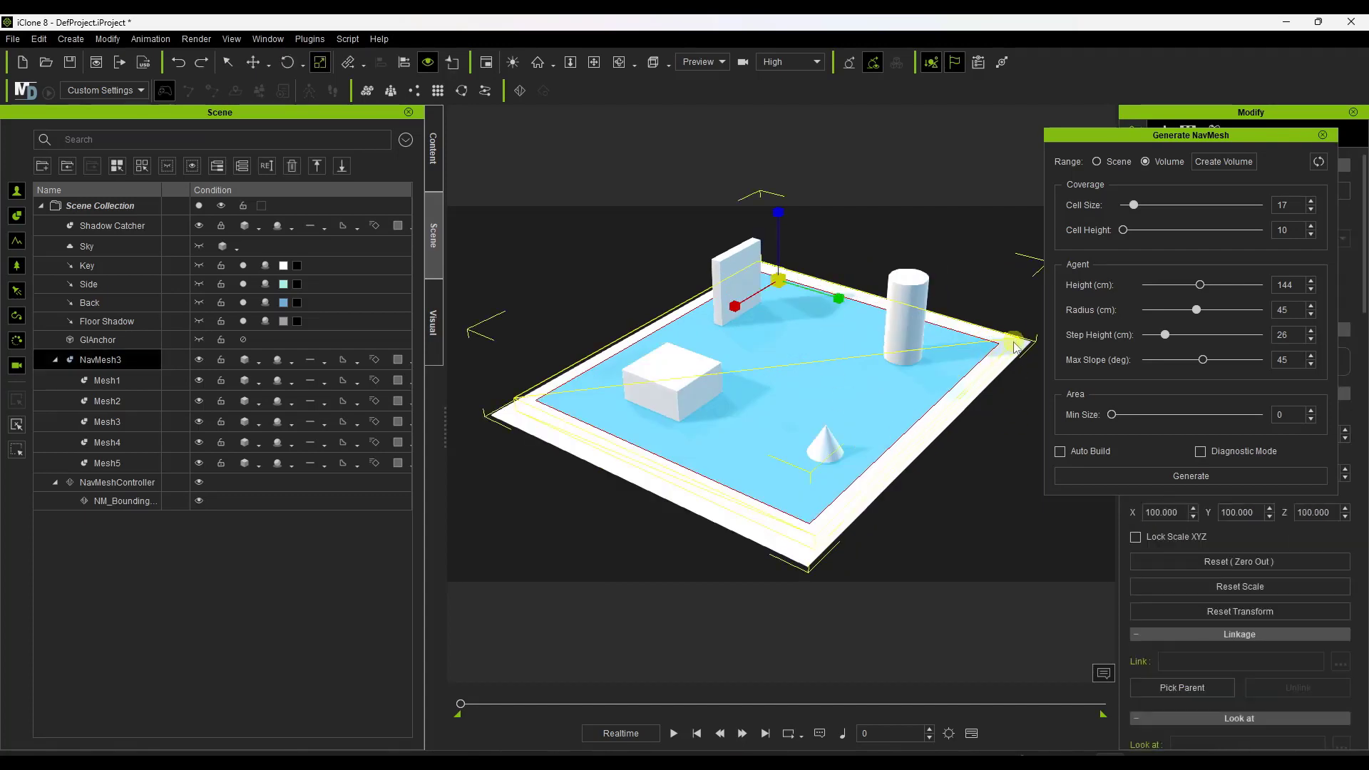
Narrow the bounding volume along the X axis to a strip between the obstacles and regenerate the navmesh within it.
left_click(117, 500)
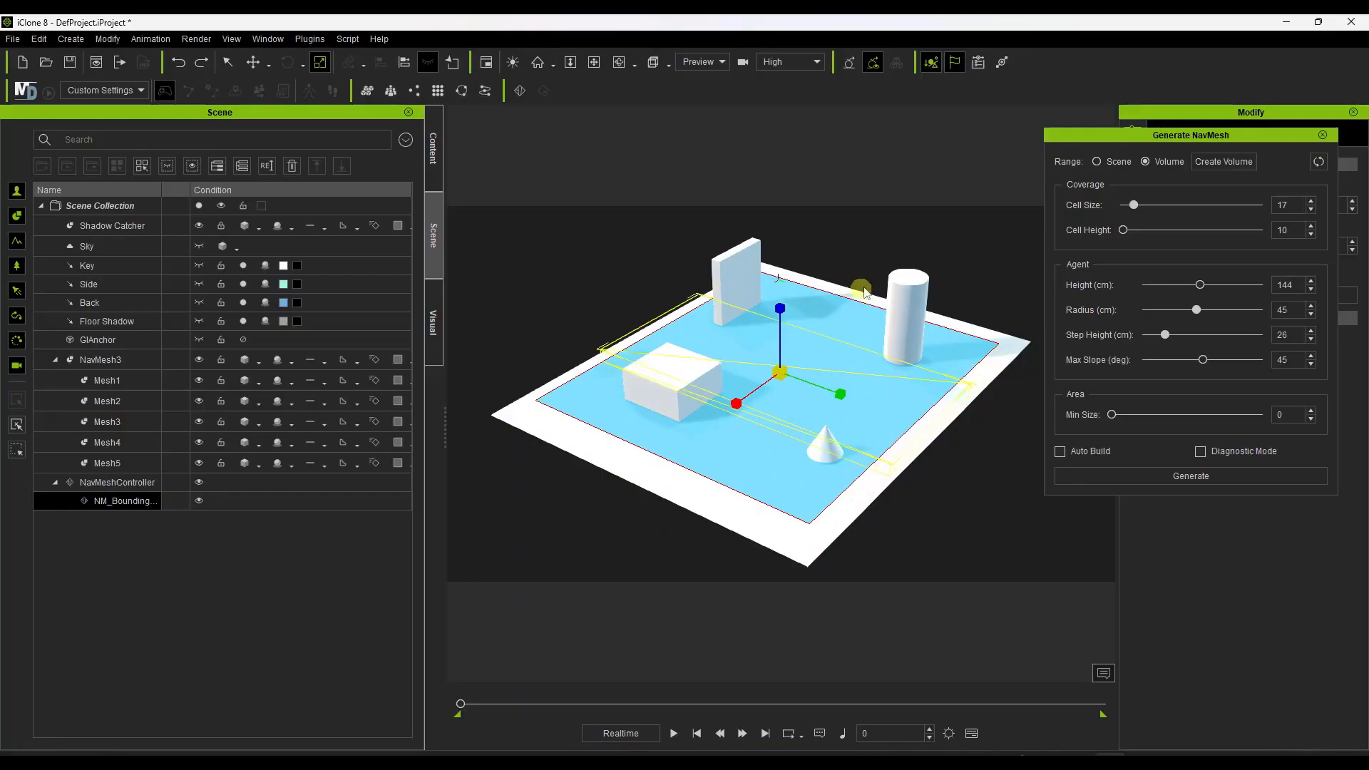
right_click_drag(860, 407, 799, 382)
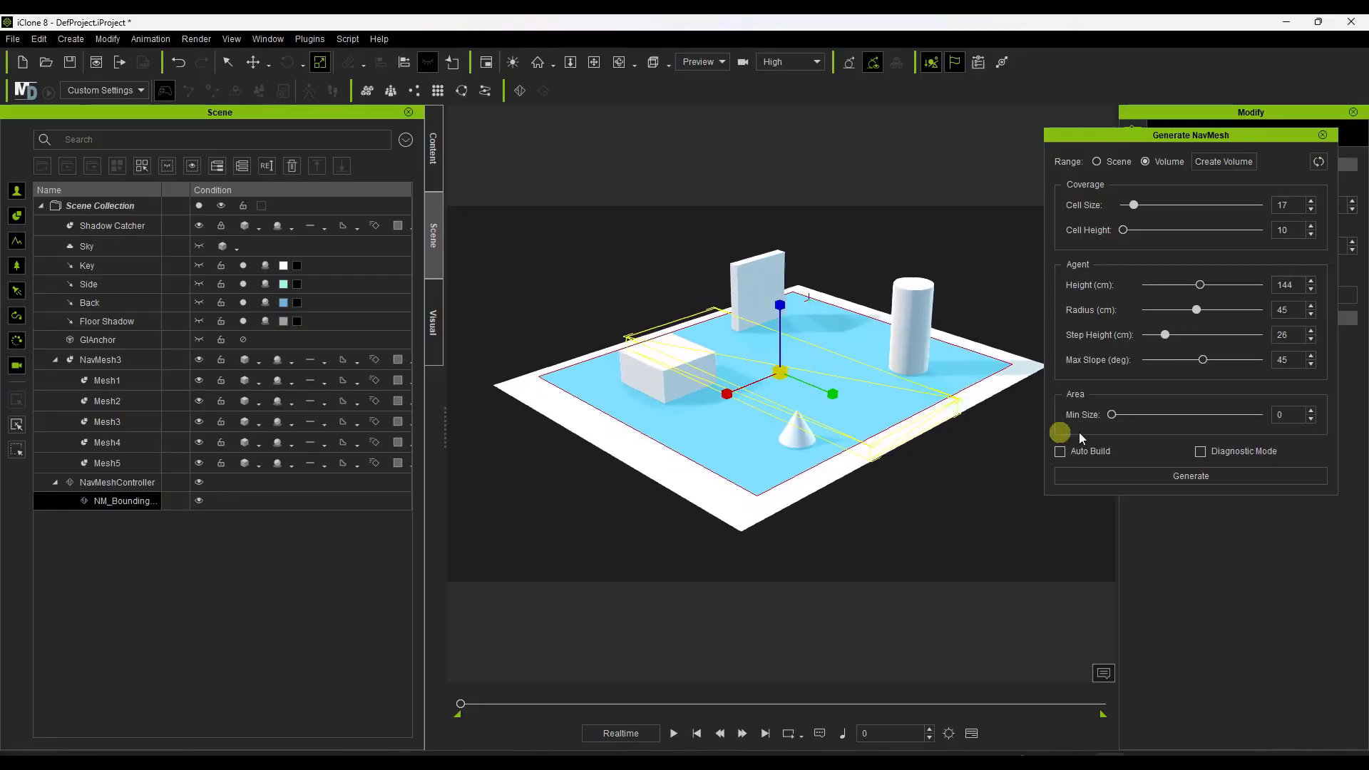
left_click(1180, 477)
right_click_drag(841, 428, 749, 399)
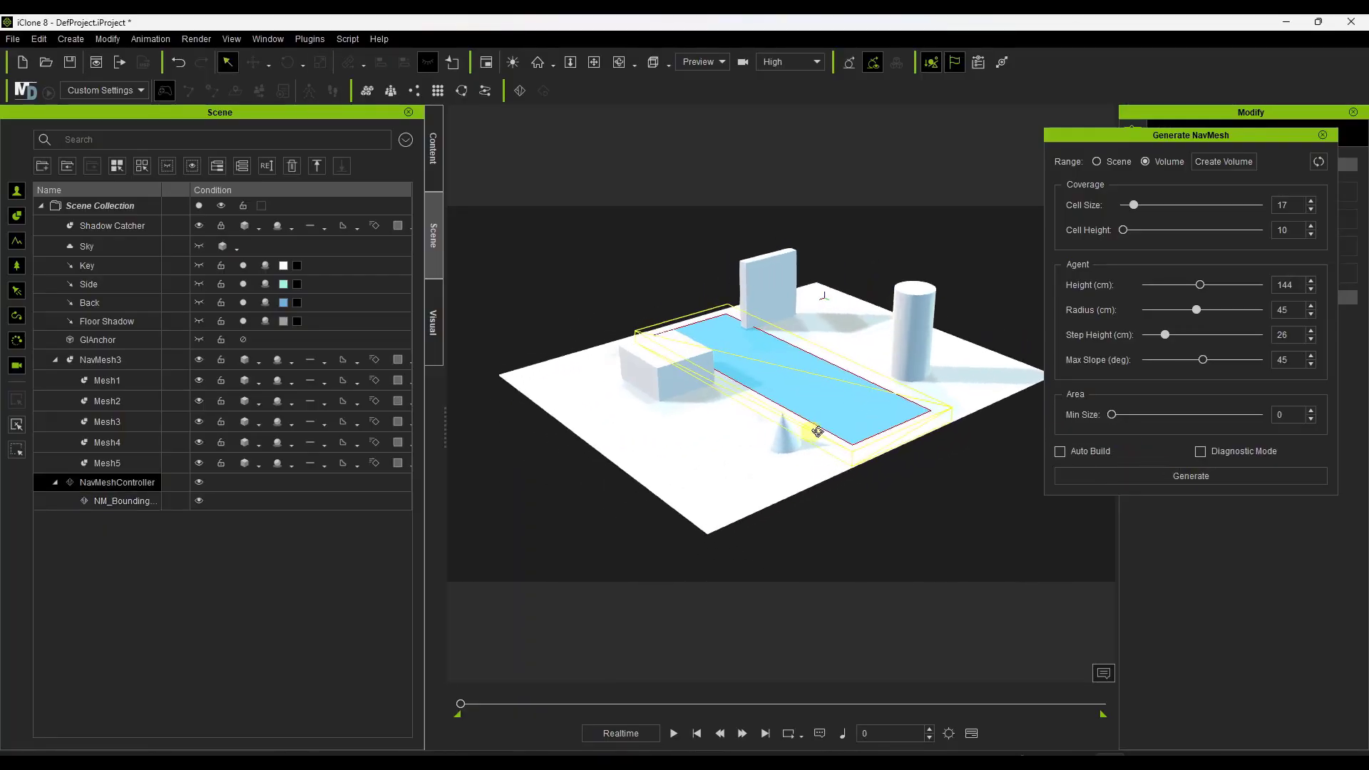
Switch the navmesh range to Scene, regenerate it over the whole floor, and close the navmesh settings after inspecting the obstacles.
left_click(1117, 161)
left_click(1184, 476)
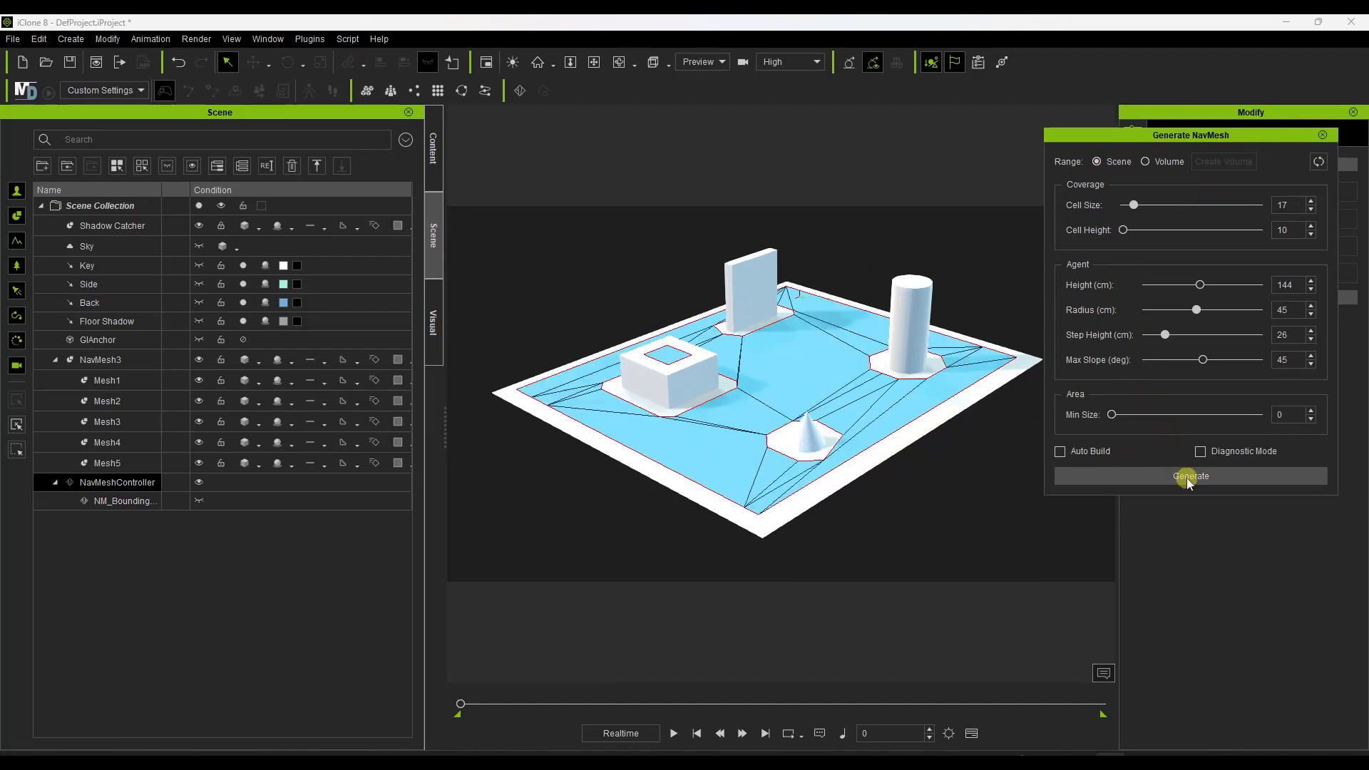
right_click_drag(816, 405, 879, 437)
right_click_drag(928, 392, 747, 377)
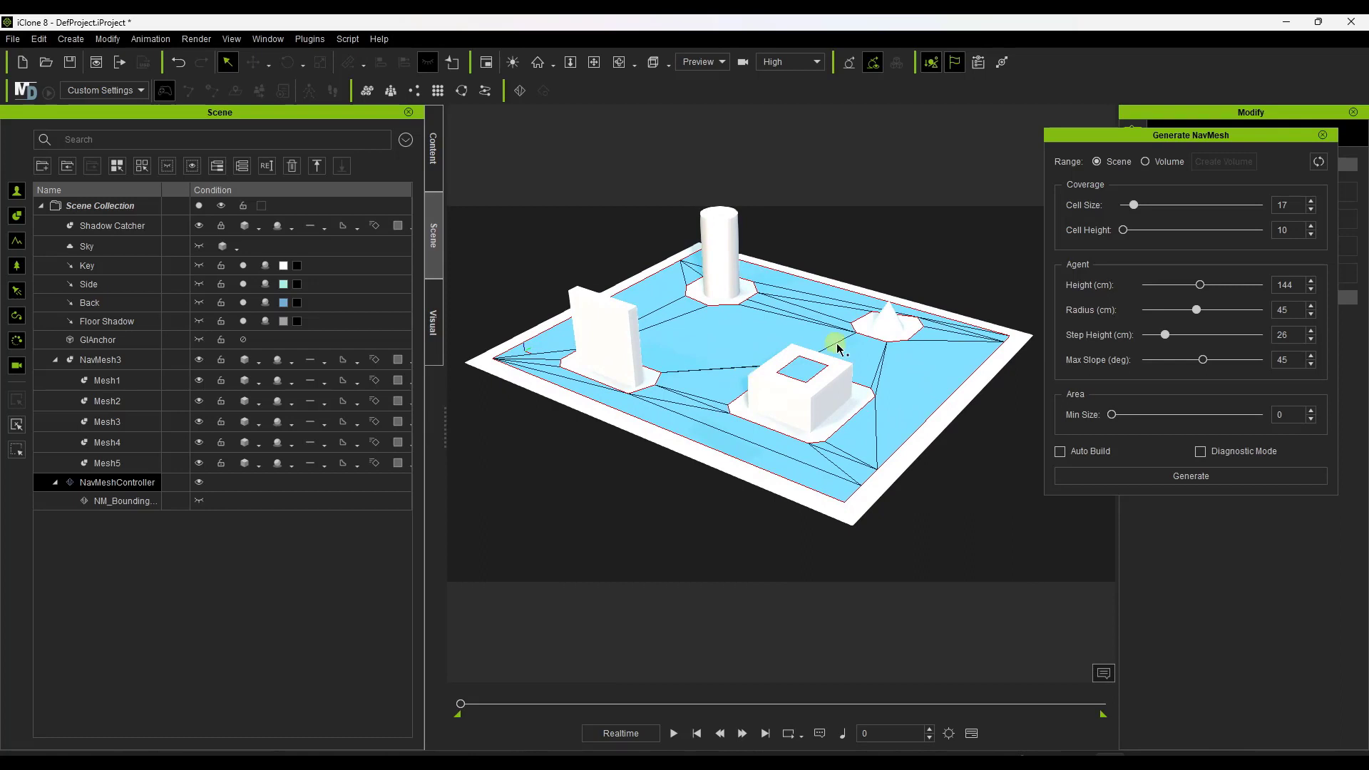
left_click(1323, 135)
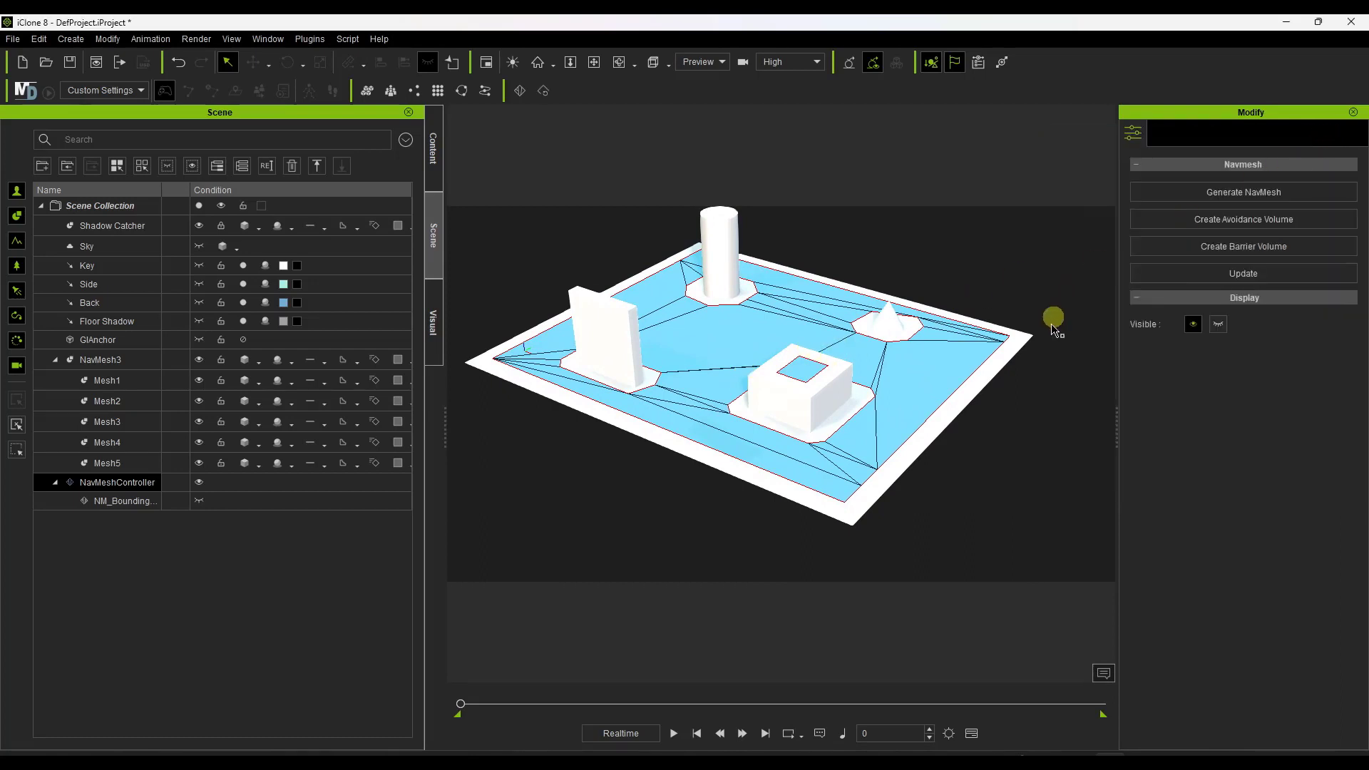
right_click_drag(939, 393, 846, 367)
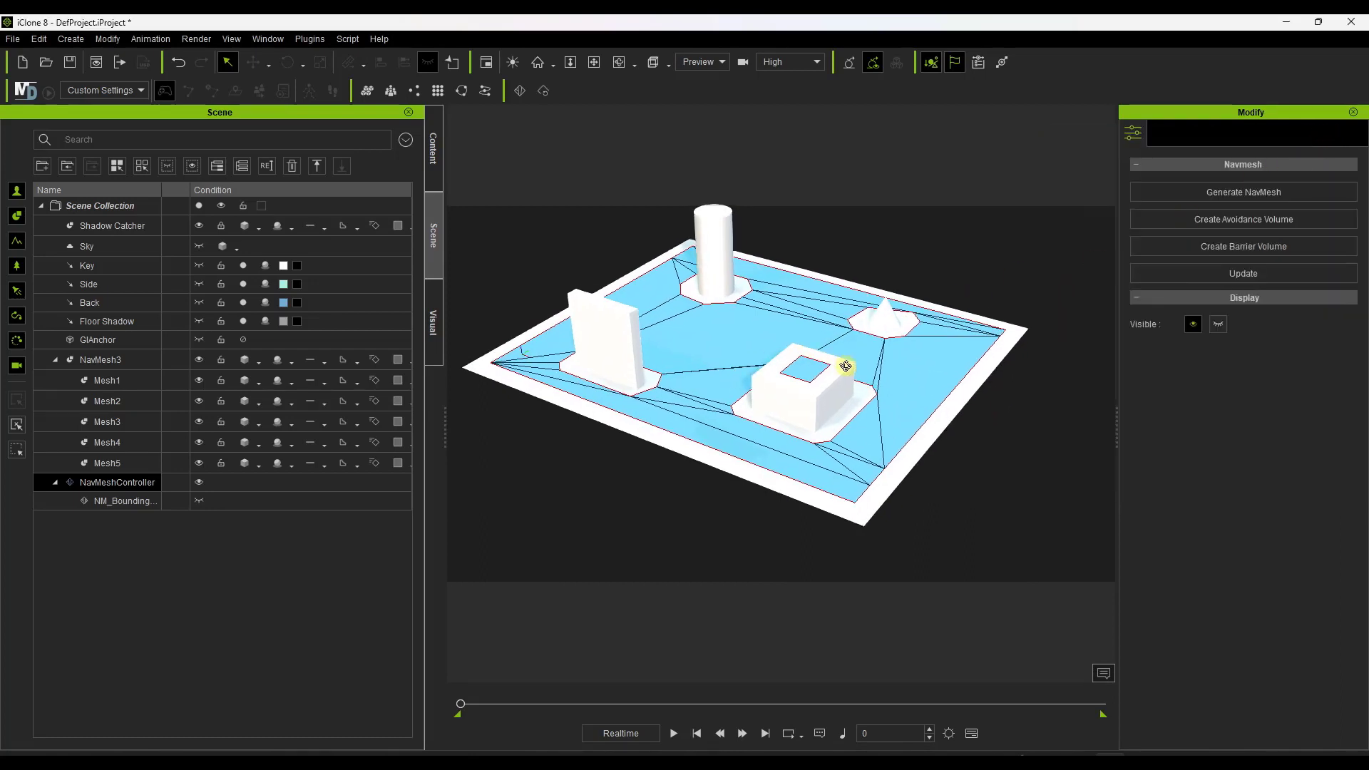
Start Generate Crowd and pick the navmesh as the spawn region for a random crowd.
left_click(69, 40)
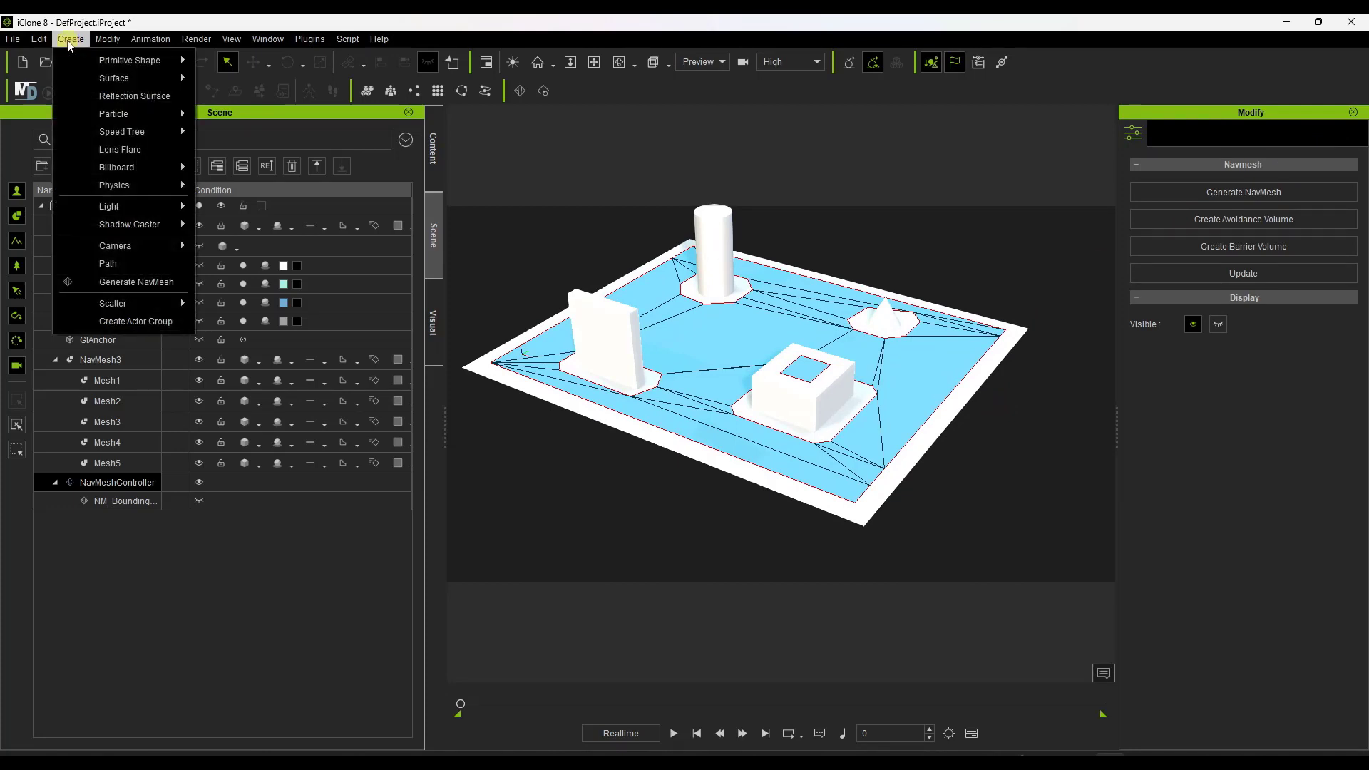
mouse_move(132, 303)
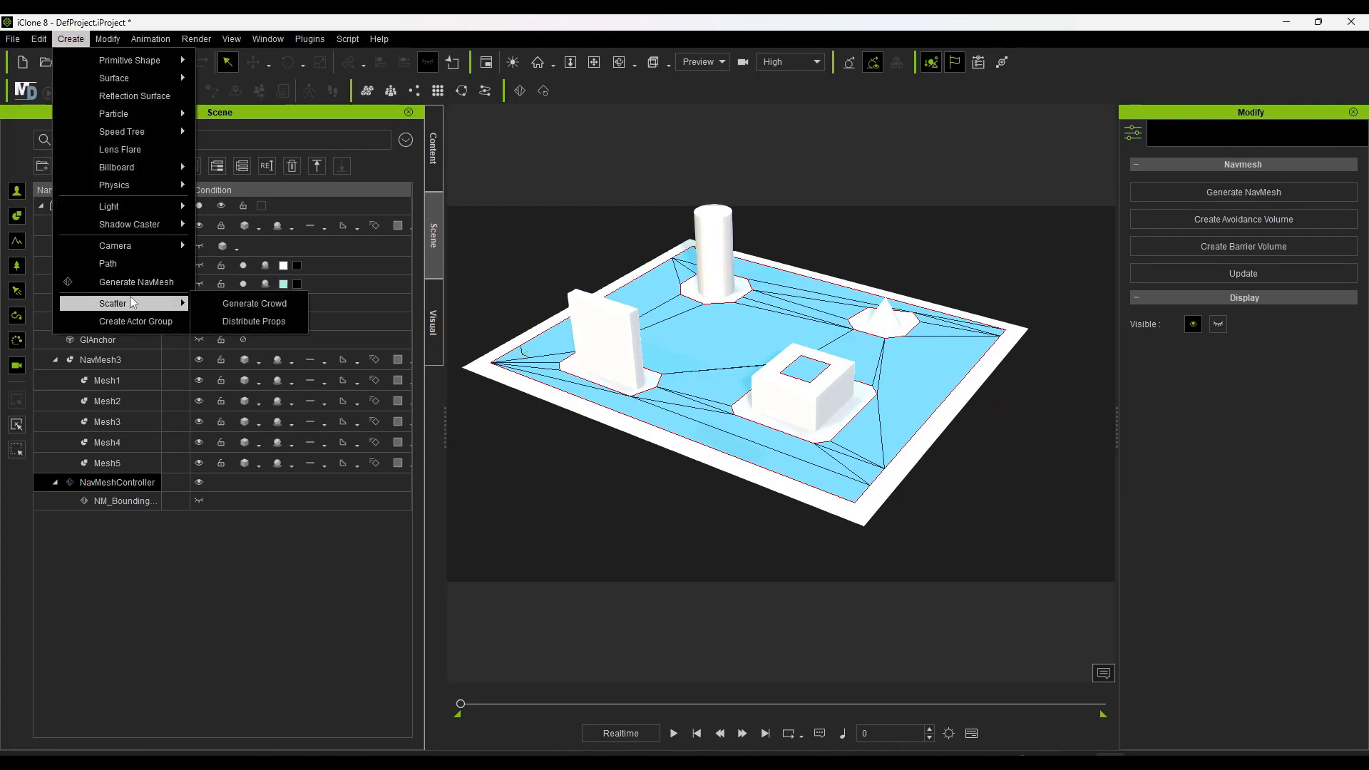
left_click(261, 306)
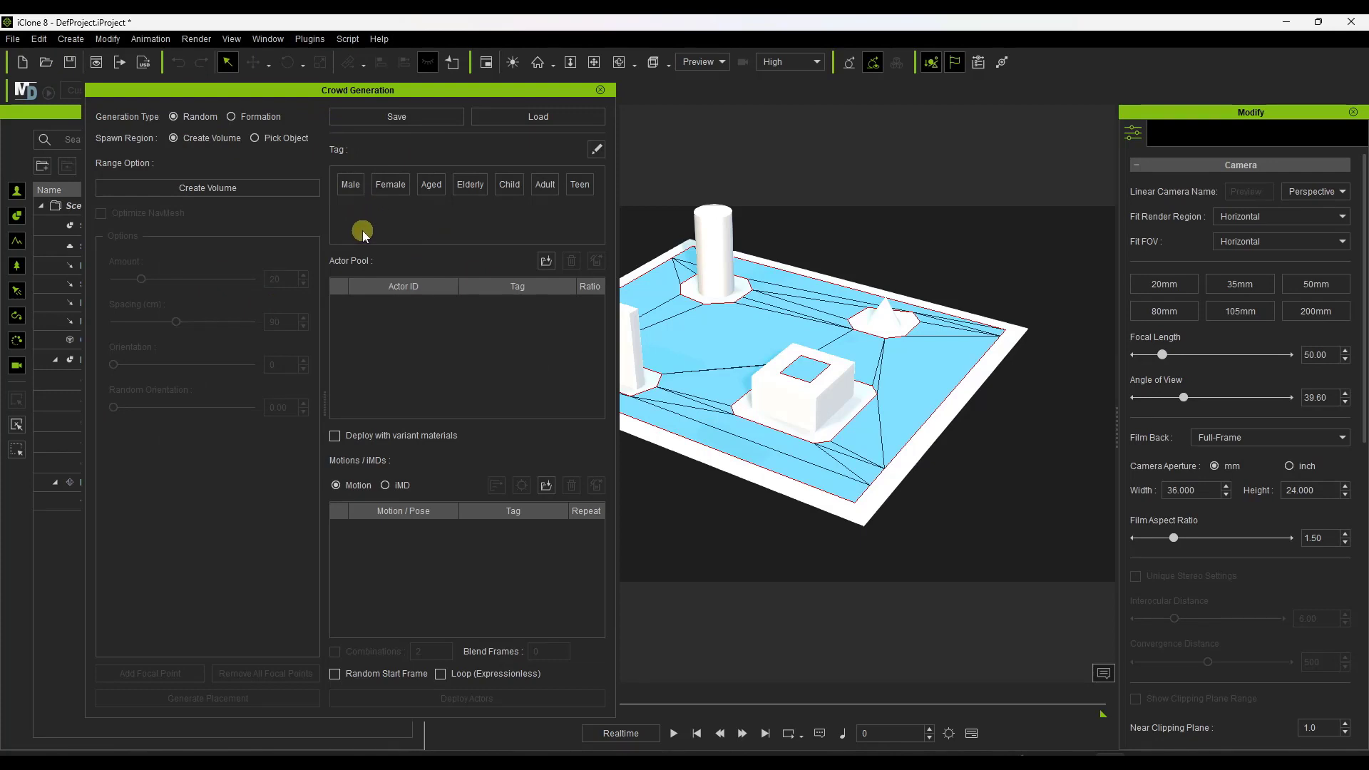
left_click_drag(280, 97, 216, 87)
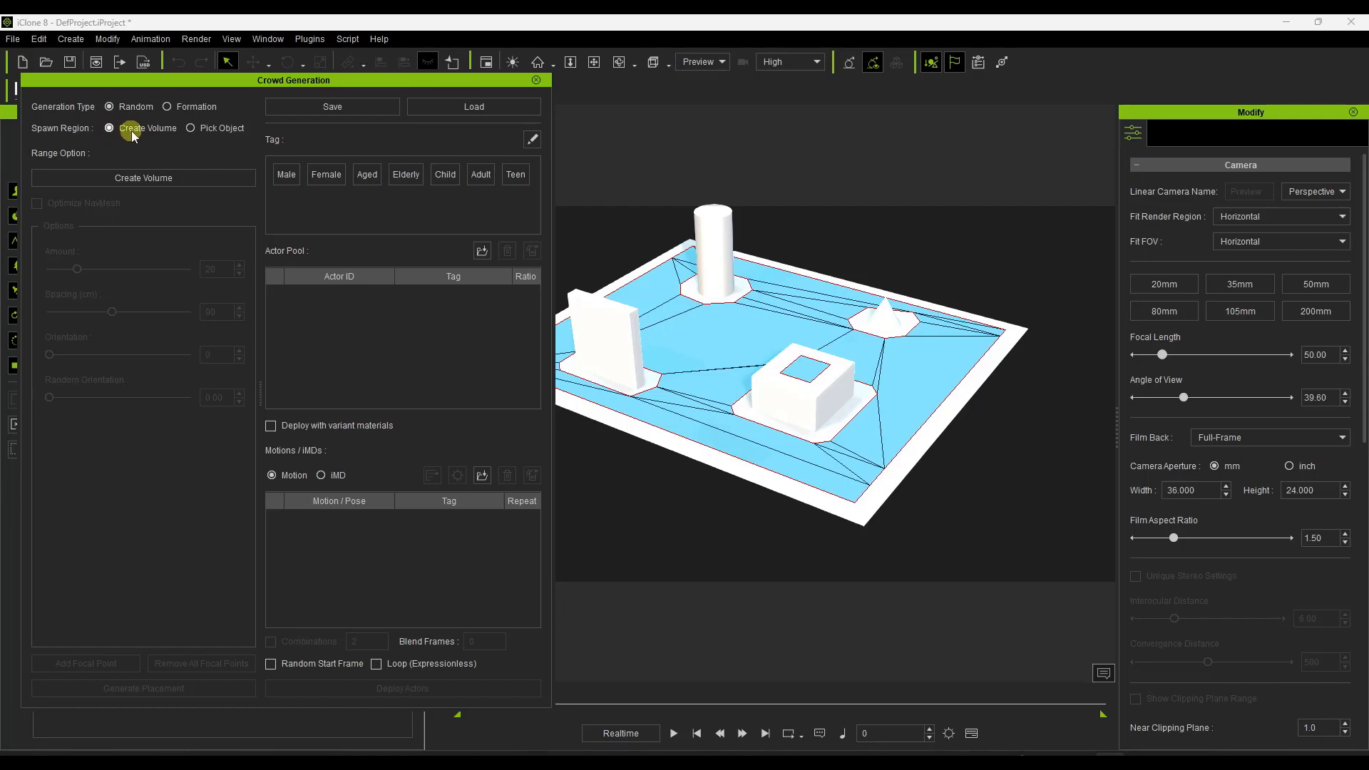
left_click(165, 178)
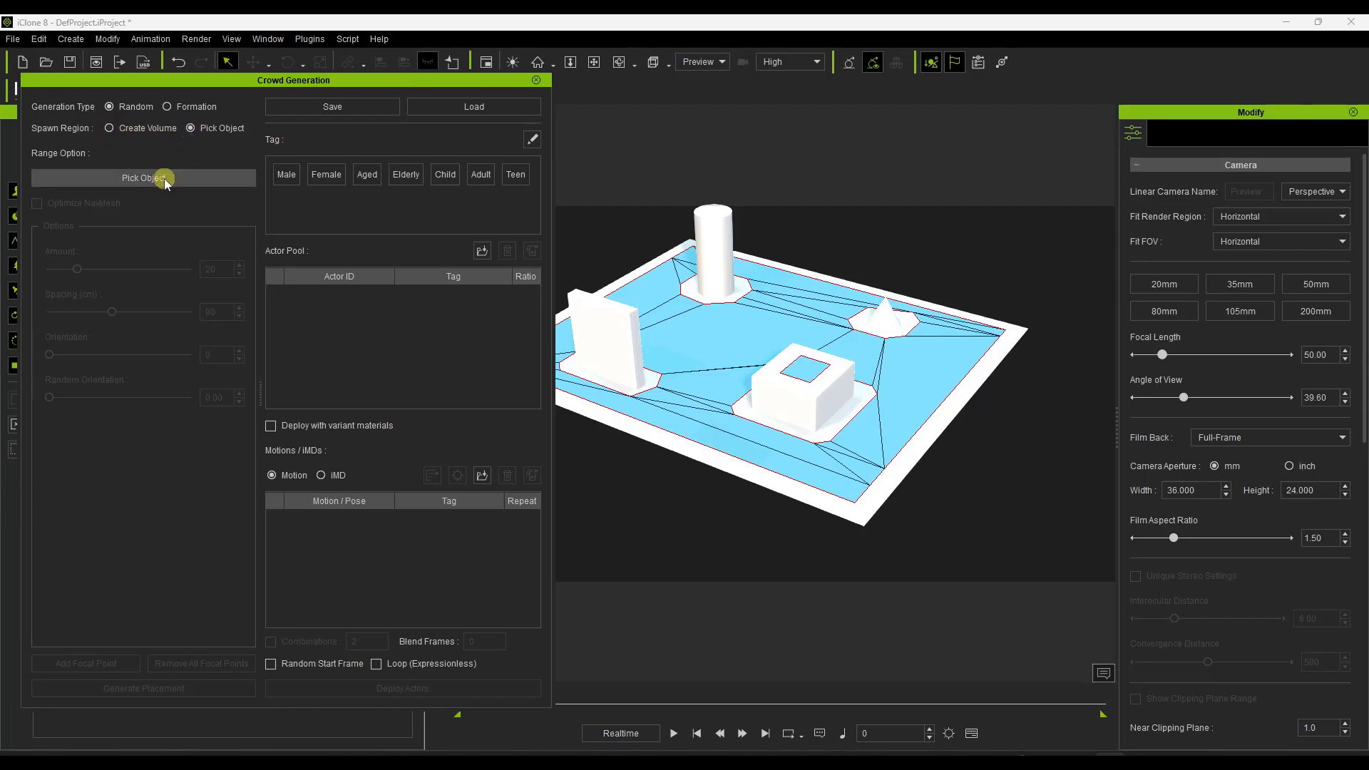
left_click(913, 402)
mouse_move(872, 412)
right_mouse_down()
mouse_move(871, 522)
mouse_move(890, 420)
mouse_move(878, 421)
right_mouse_up()
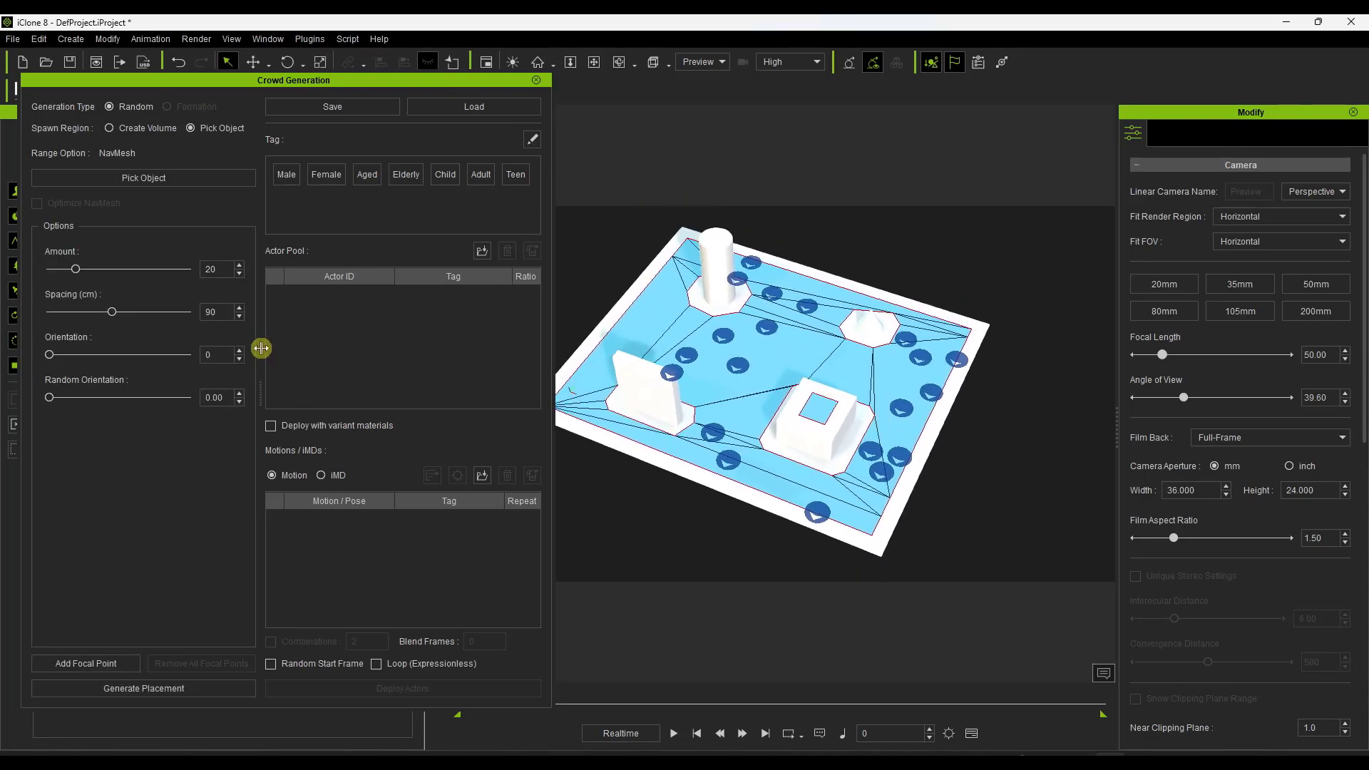
Regenerate the random crowd placement several times and check the positions around the obstacles from above.
left_click(168, 689)
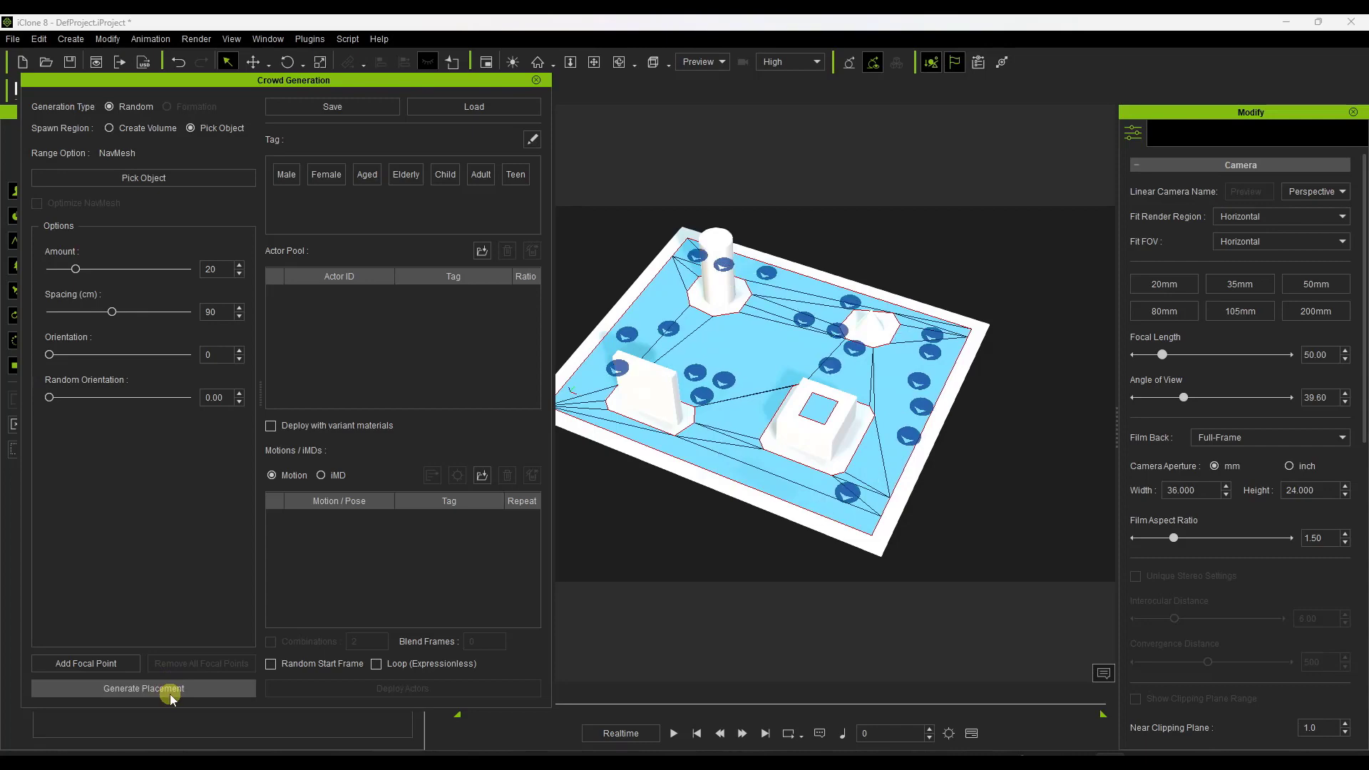
left_click(169, 692)
left_click(171, 696)
left_click(171, 692)
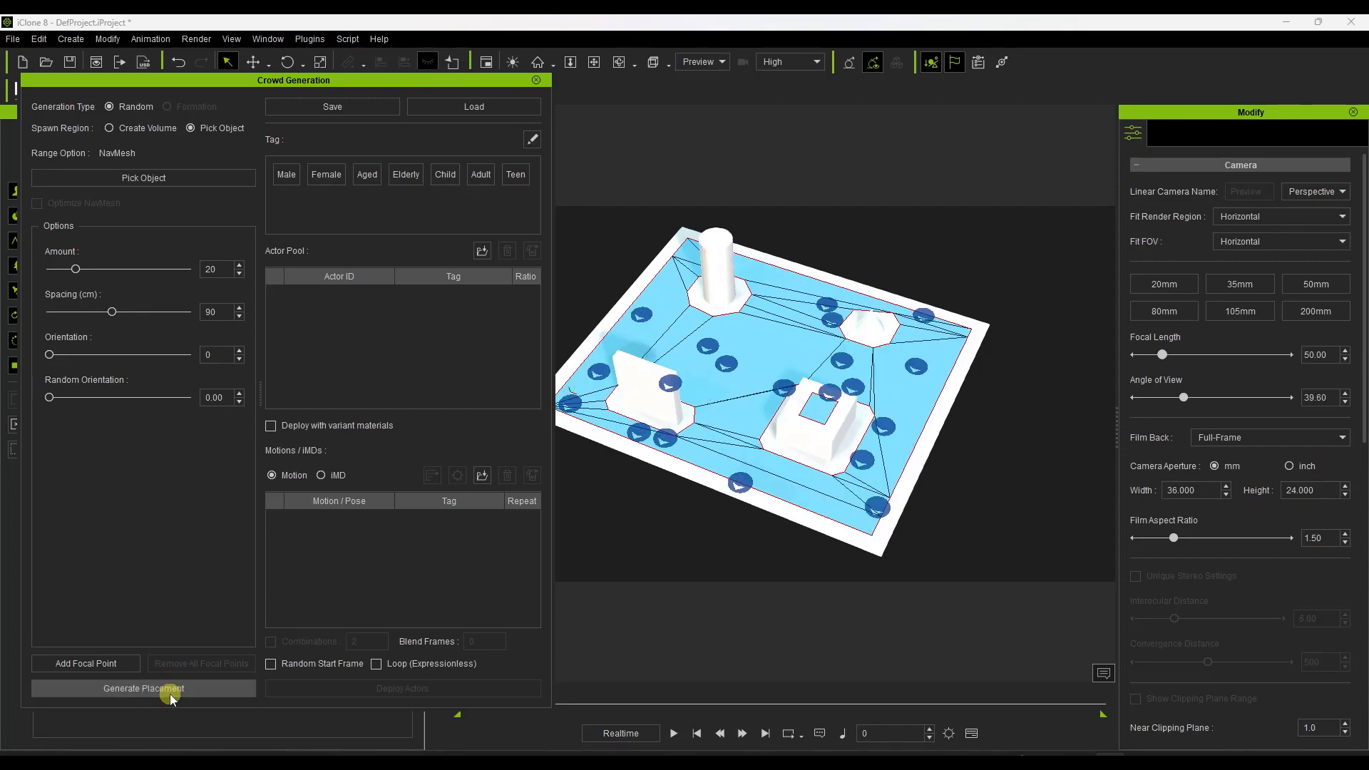
left_click(172, 691)
right_click_drag(727, 513, 818, 467)
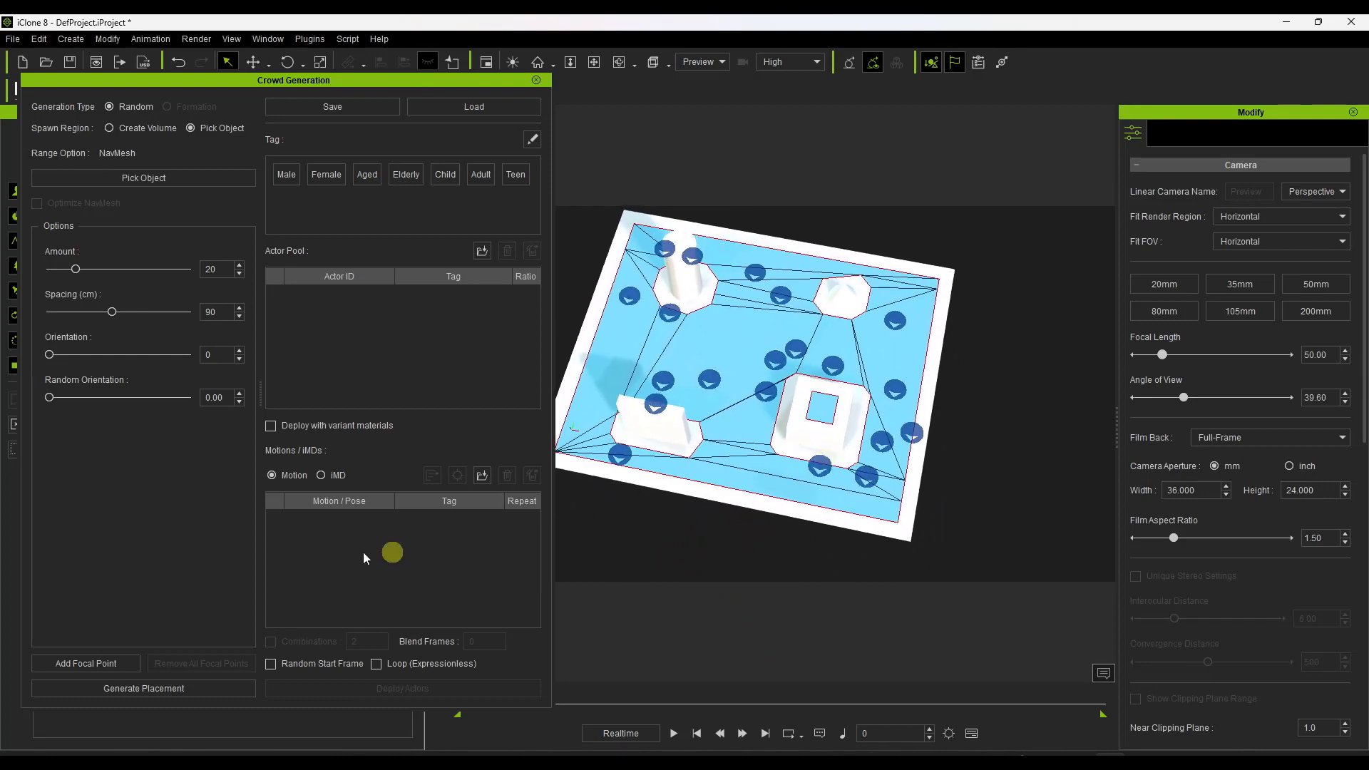
left_click(168, 692)
left_click(168, 692)
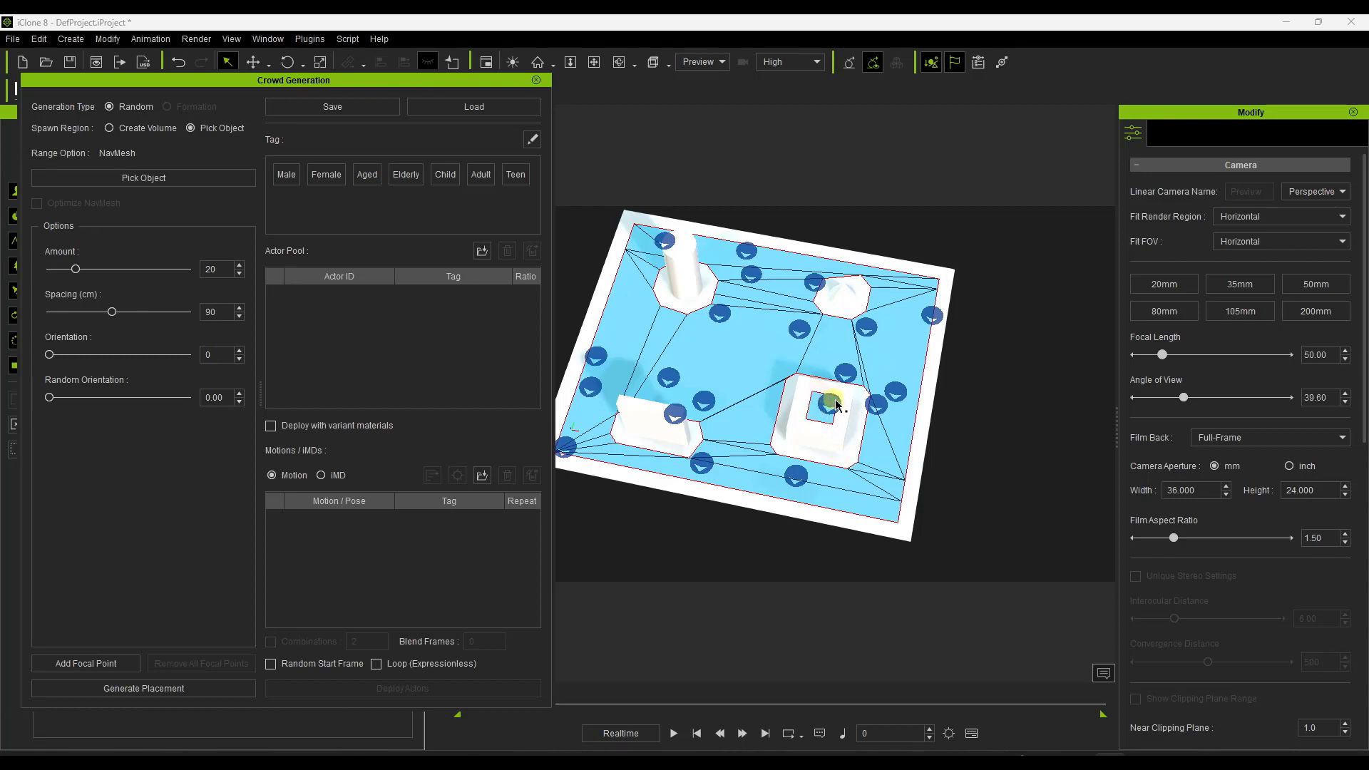
left_click(161, 689)
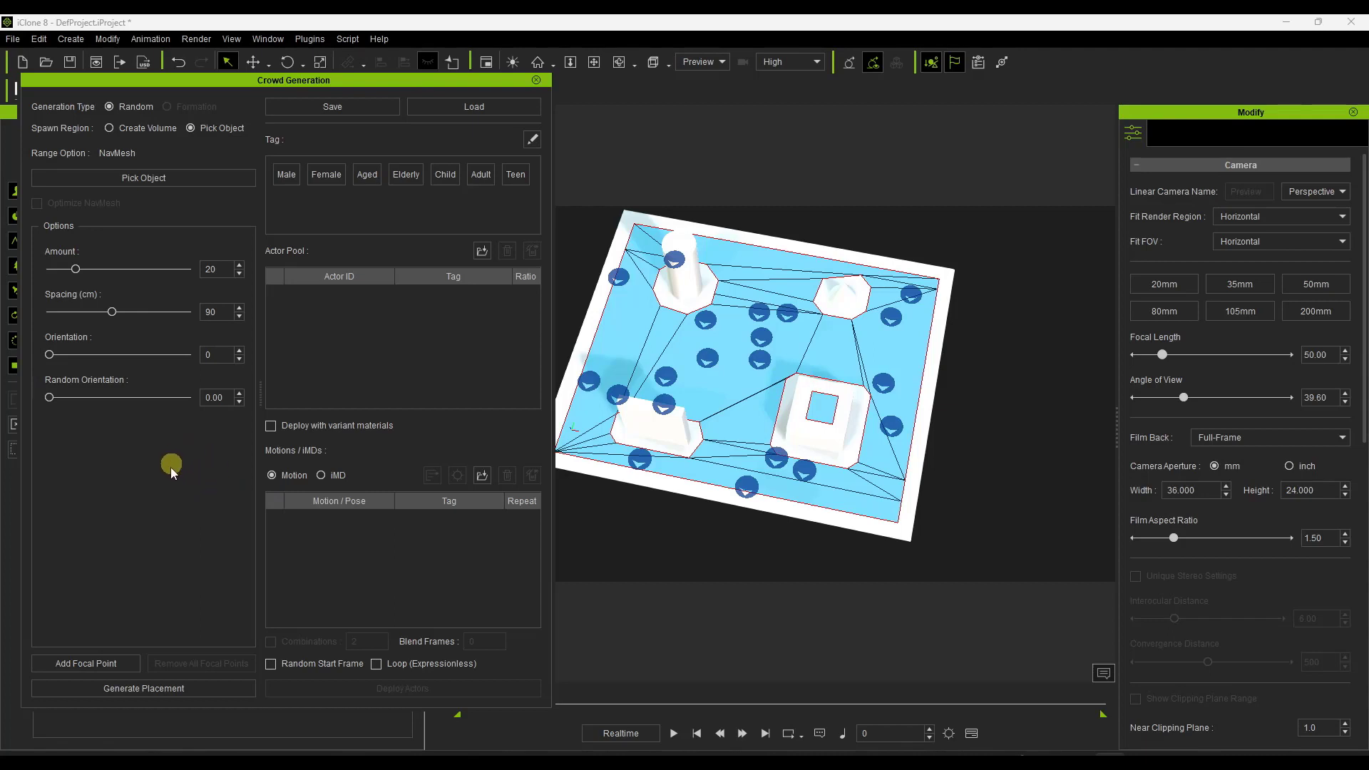
Set the crowd spacing to 171 cm, the amount to 11 and the random orientation to 0.80.
left_click_drag(135, 319, 172, 322)
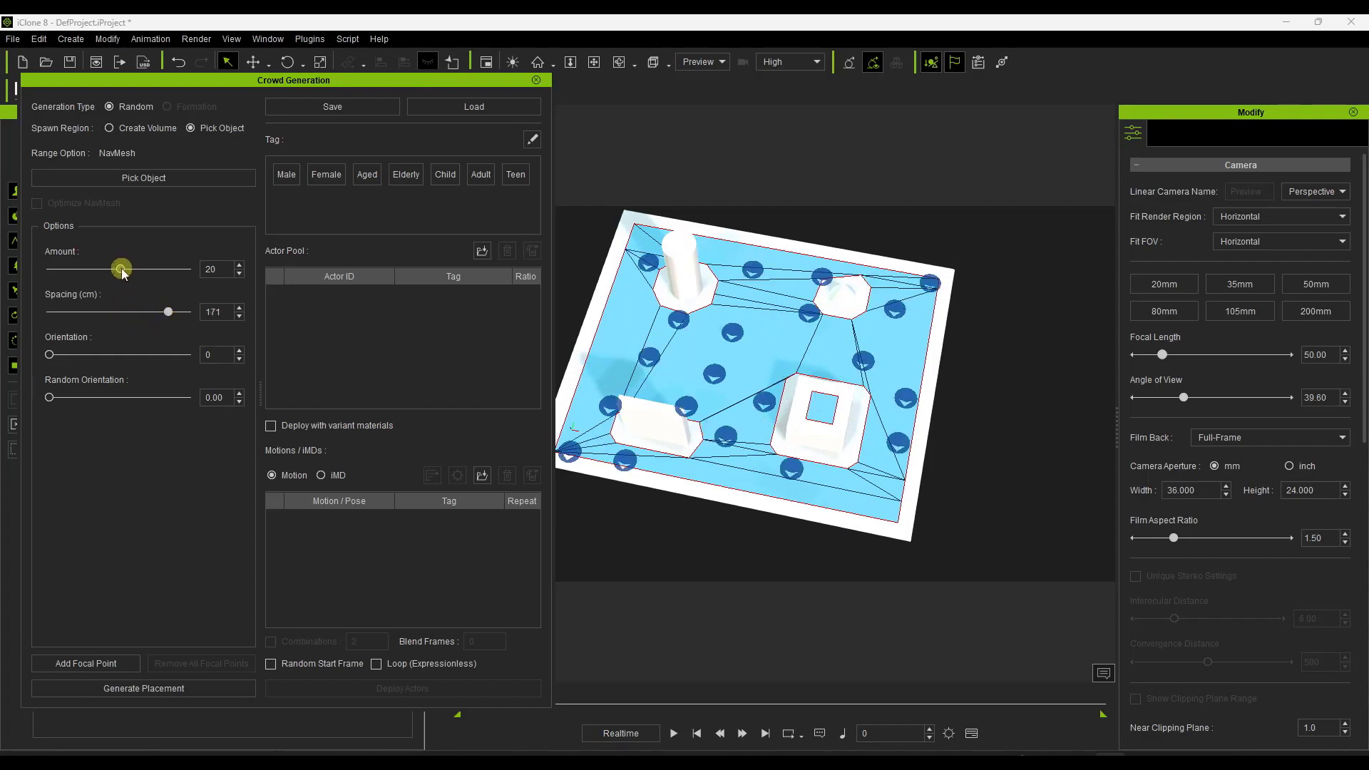
left_click_drag(123, 272, 93, 278)
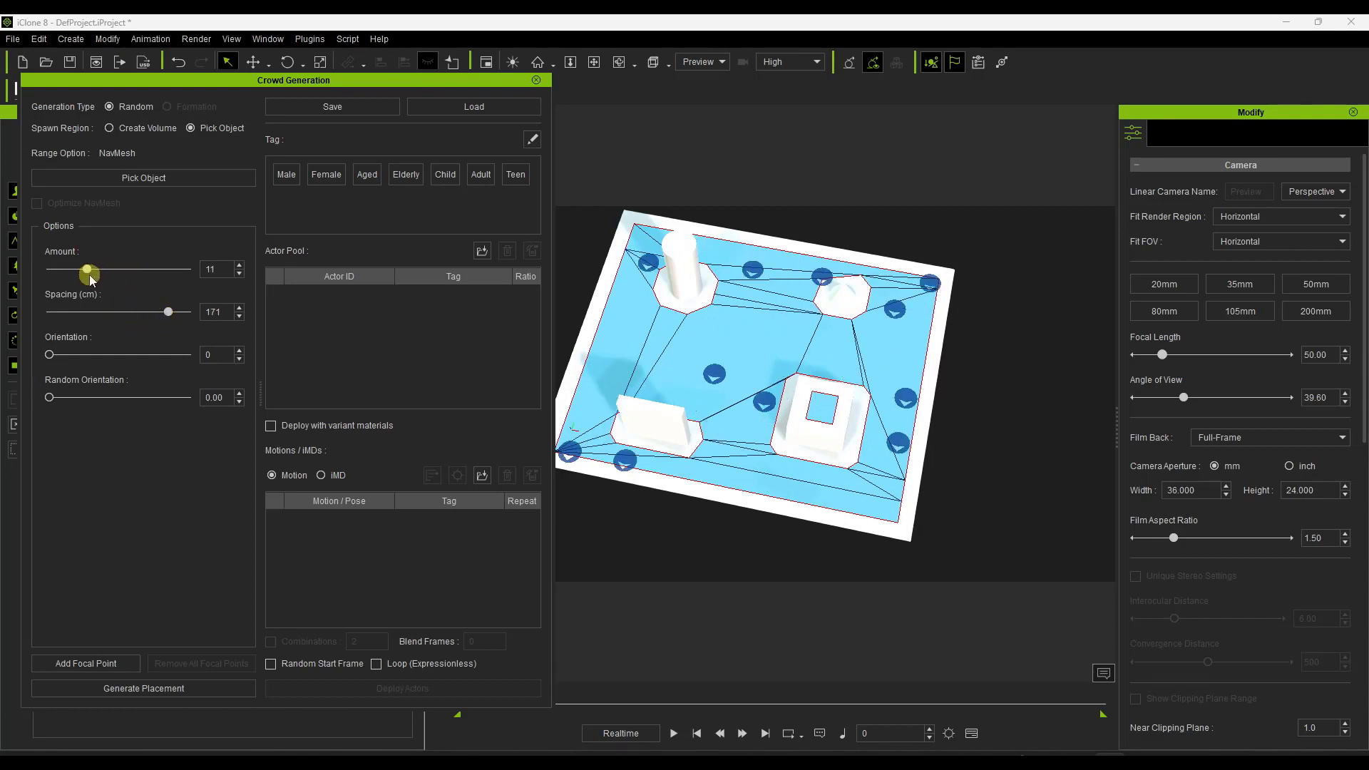
left_click_drag(51, 398, 152, 411)
Regenerate the crowd placement repeatedly with the new amount, spacing and random orientation.
left_click(144, 689)
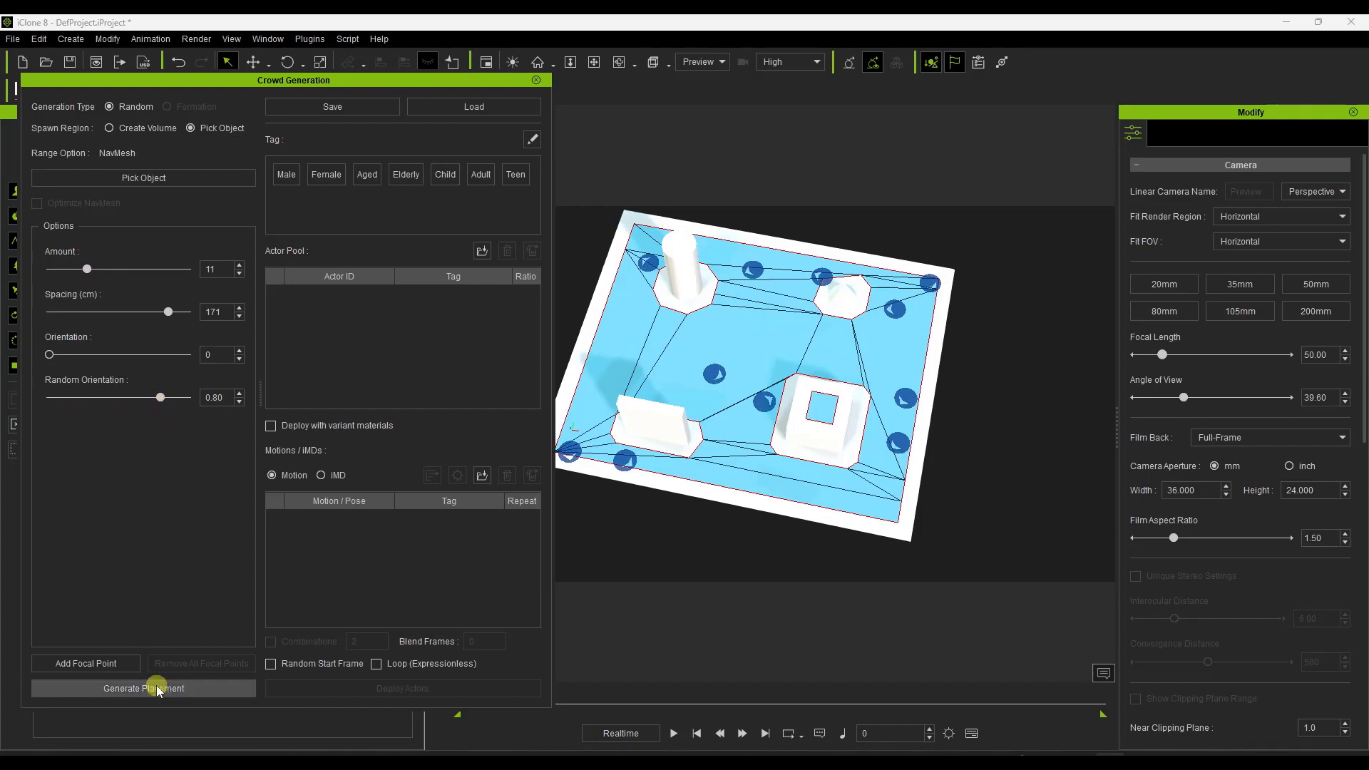
left_click(157, 688)
left_click(157, 689)
left_click(156, 688)
left_click(157, 688)
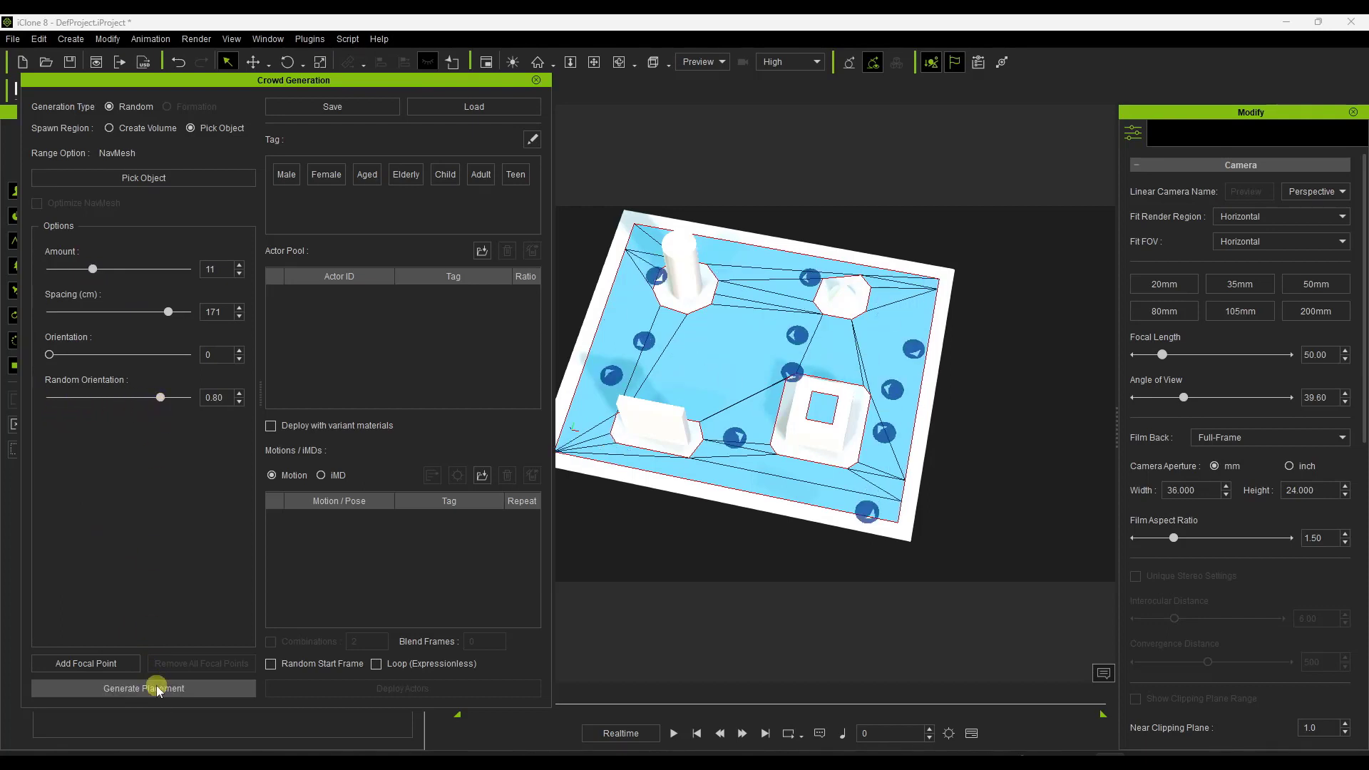
left_click(157, 688)
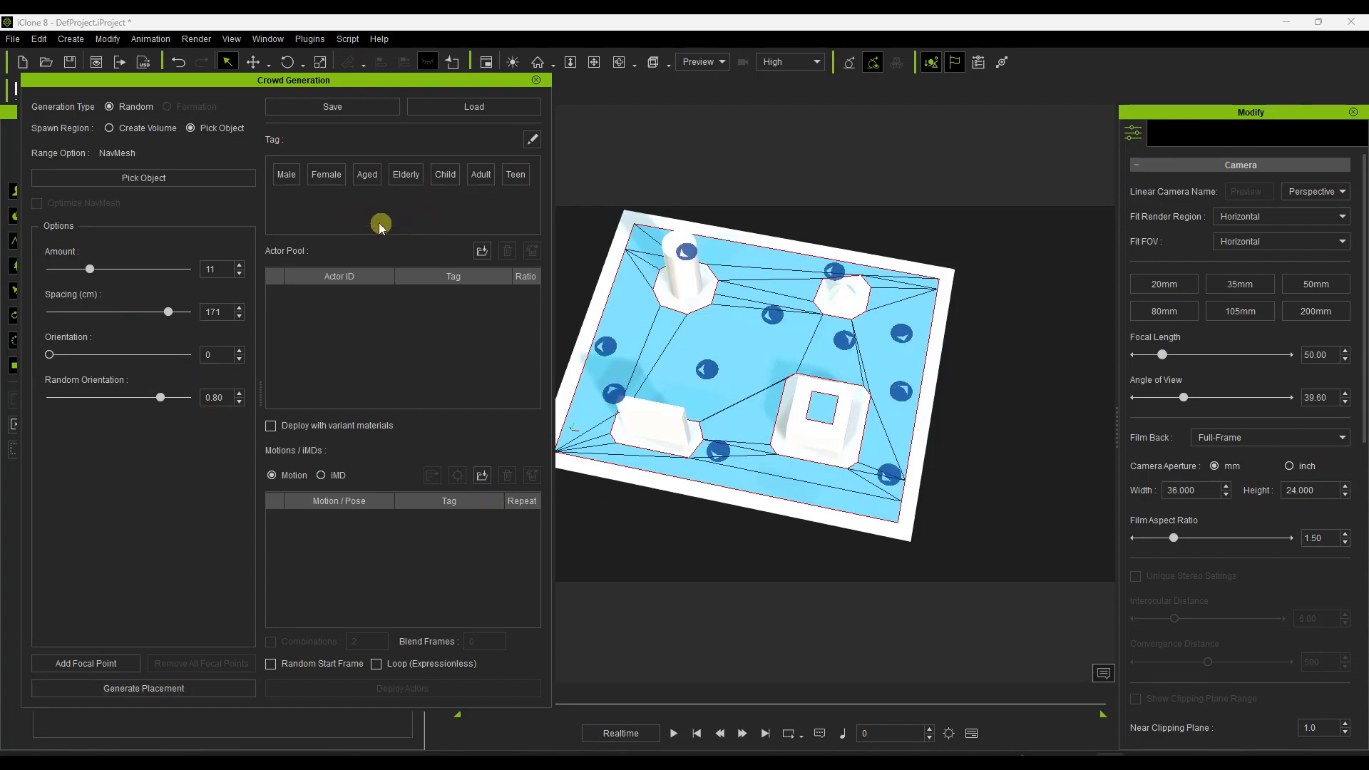
Search the content library for actors tagged Female and browse the characters with the crowd dialog moved aside.
right_click(324, 180)
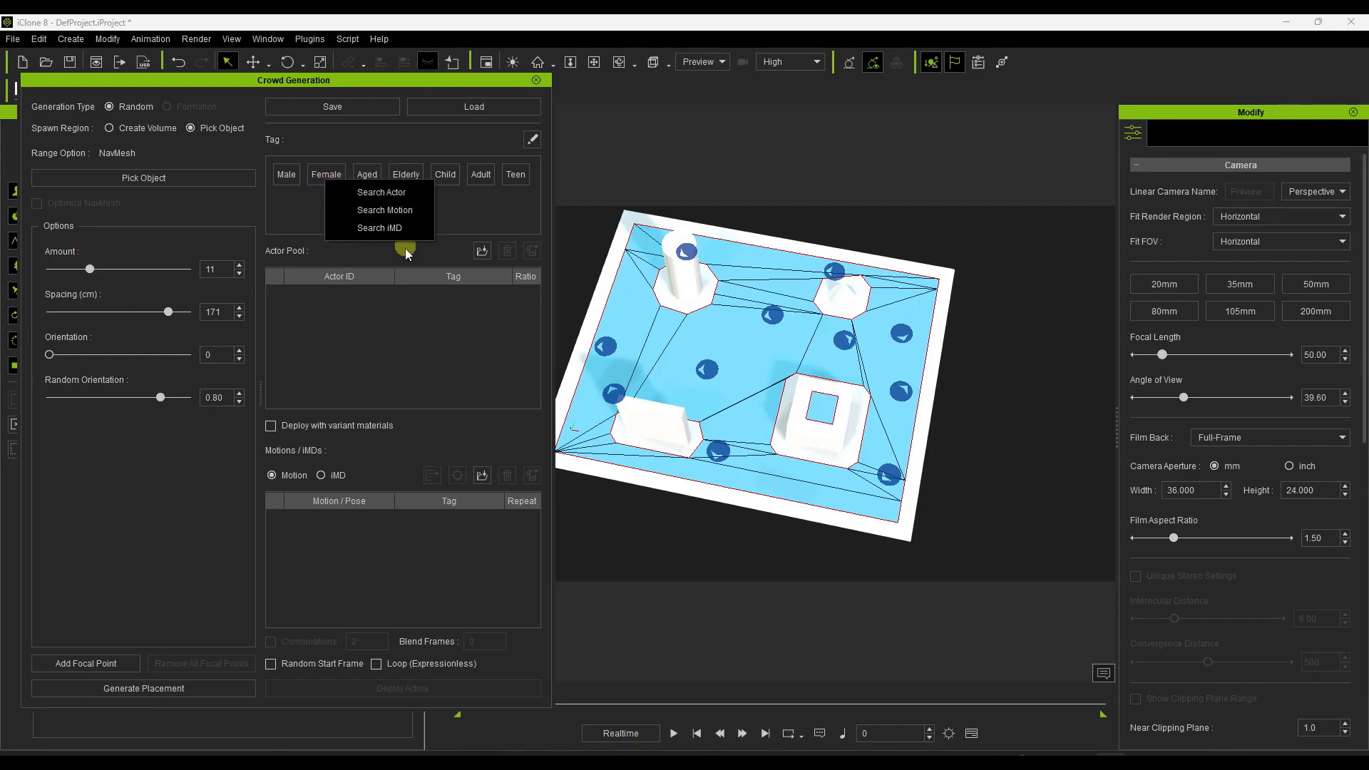
left_click(383, 195)
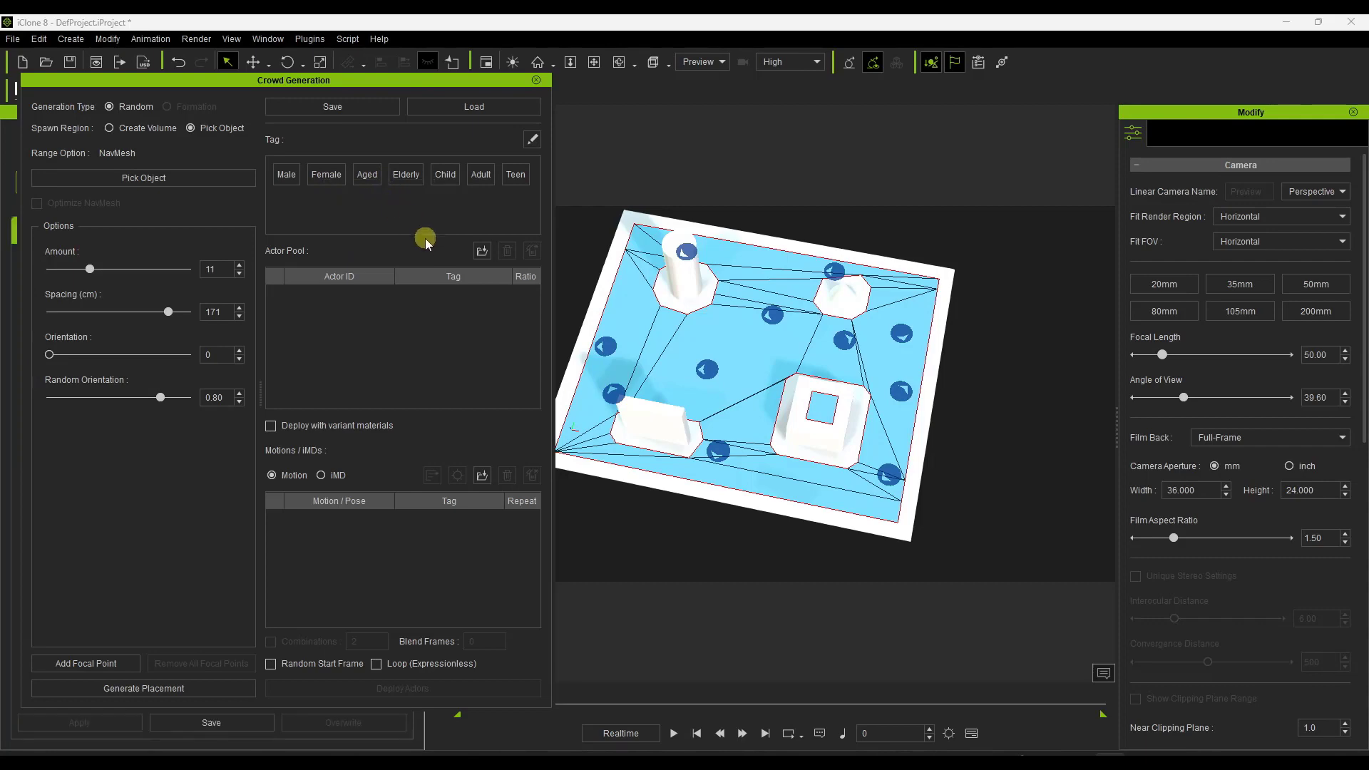
left_click_drag(294, 82, 801, 86)
left_click(227, 391)
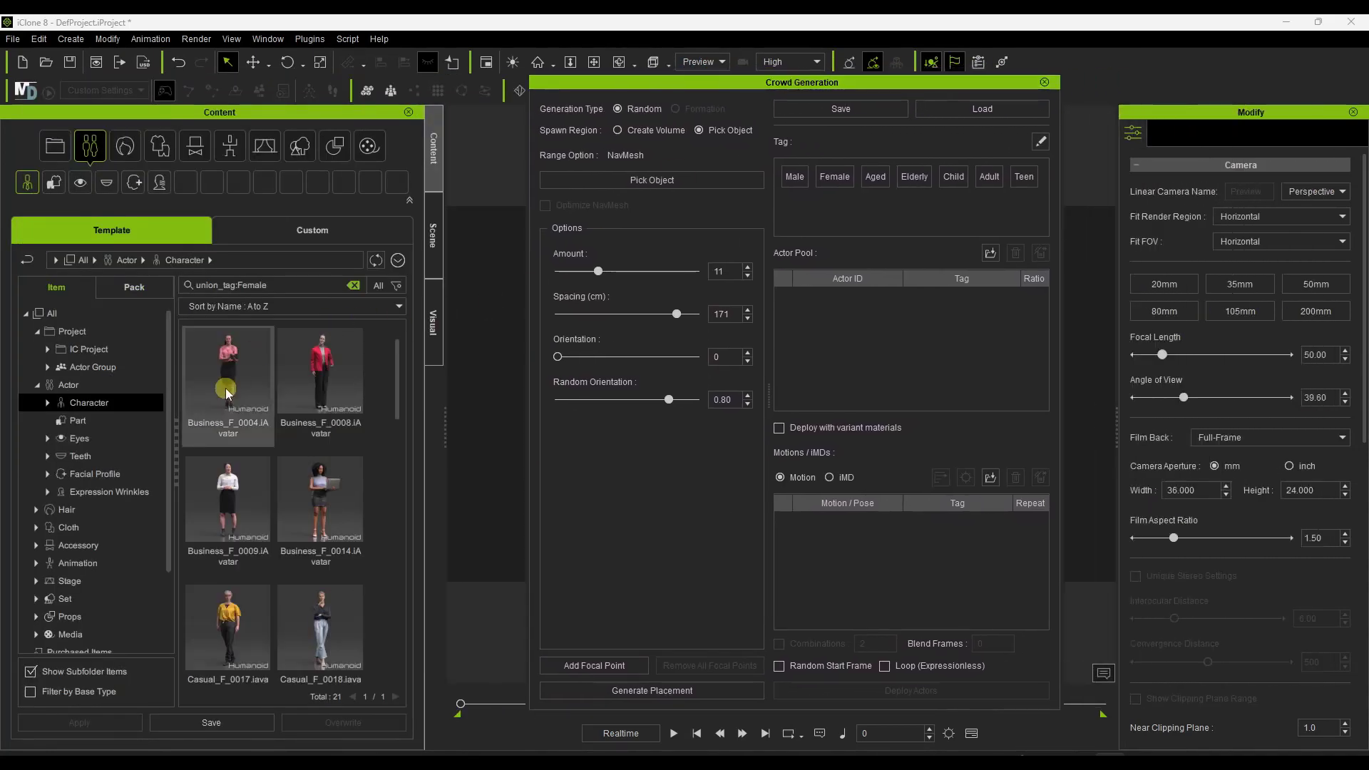
scroll(229, 385, "down", 1)
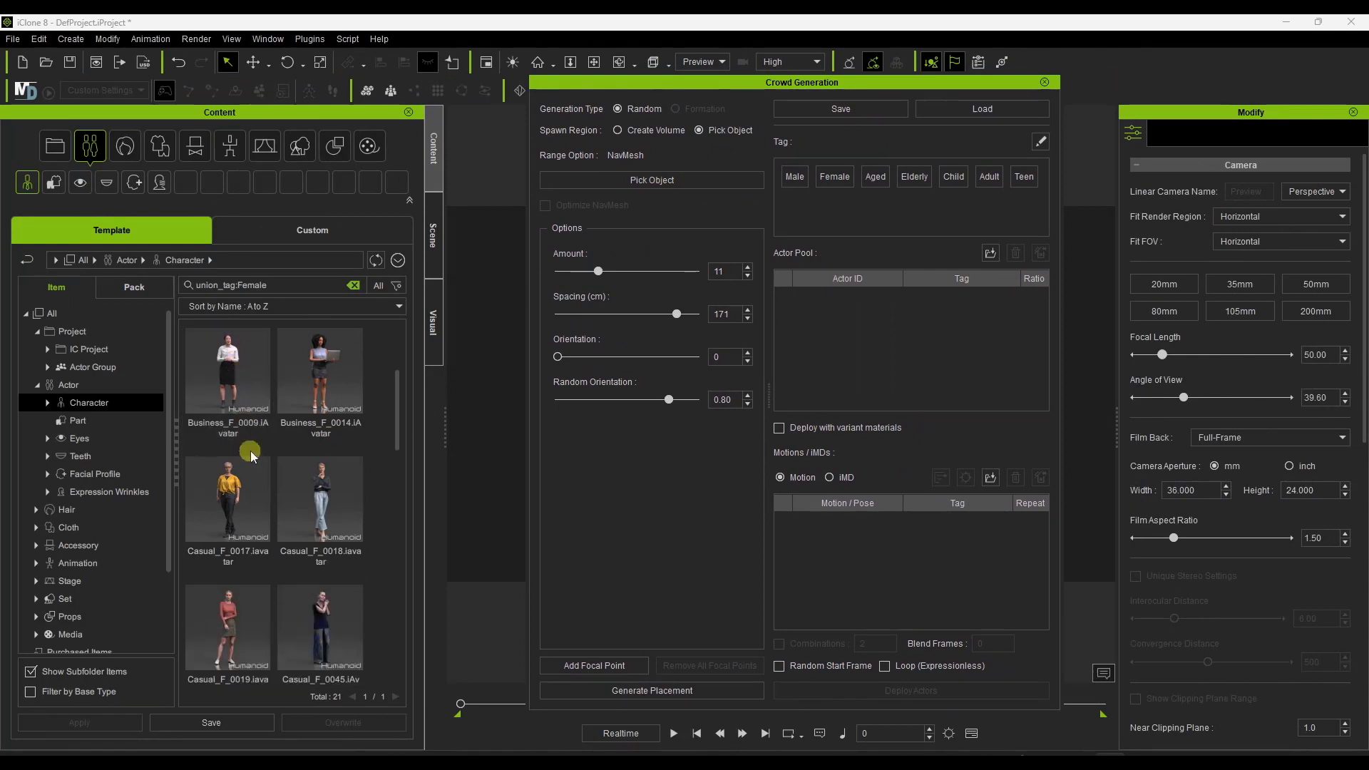
scroll(269, 465, "up", 1)
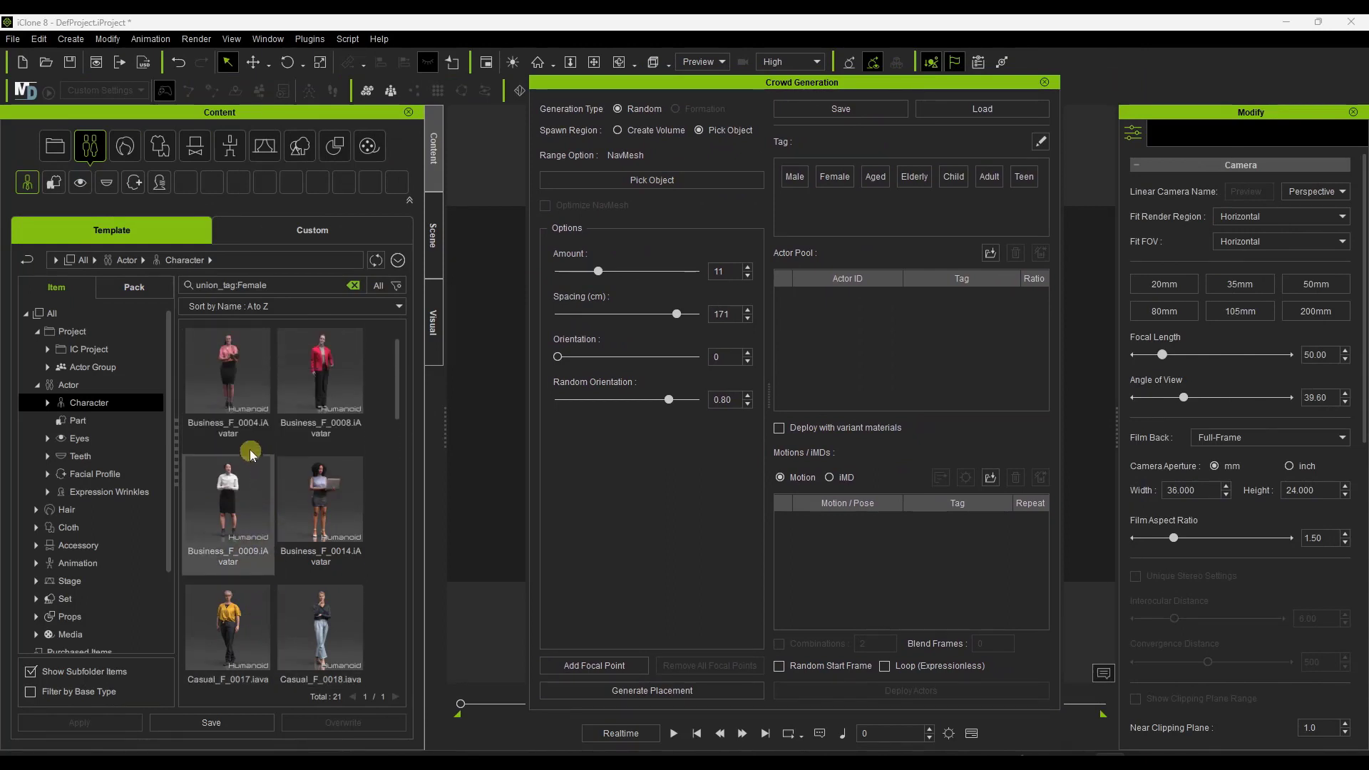
Add Business_F_0008, Casual_F_0017, Casual_F_0019, Casual_F_0053 and Casual_F_0055 to the actor pool and move the crowd dialog off the viewport.
left_click_drag(301, 378, 872, 342)
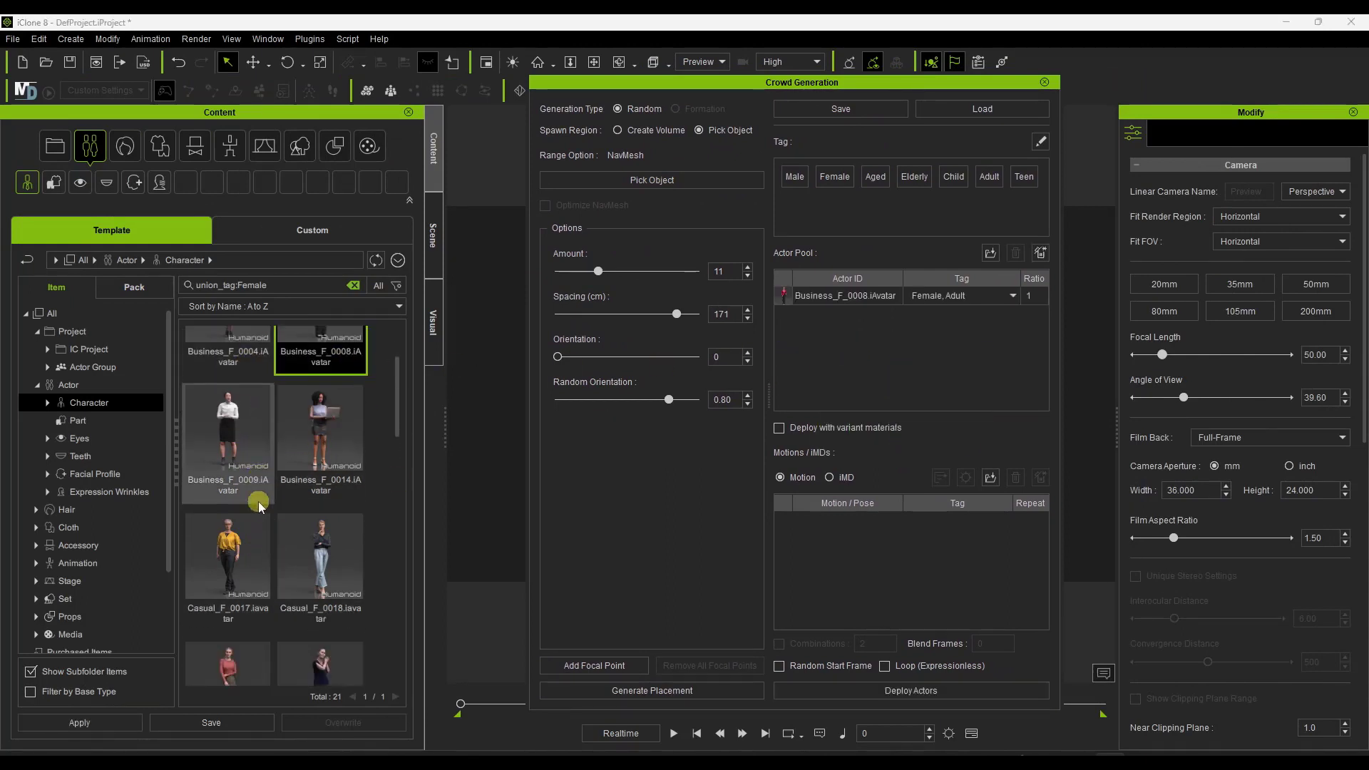
scroll(226, 517, "down", 1)
left_click_drag(227, 522, 883, 343)
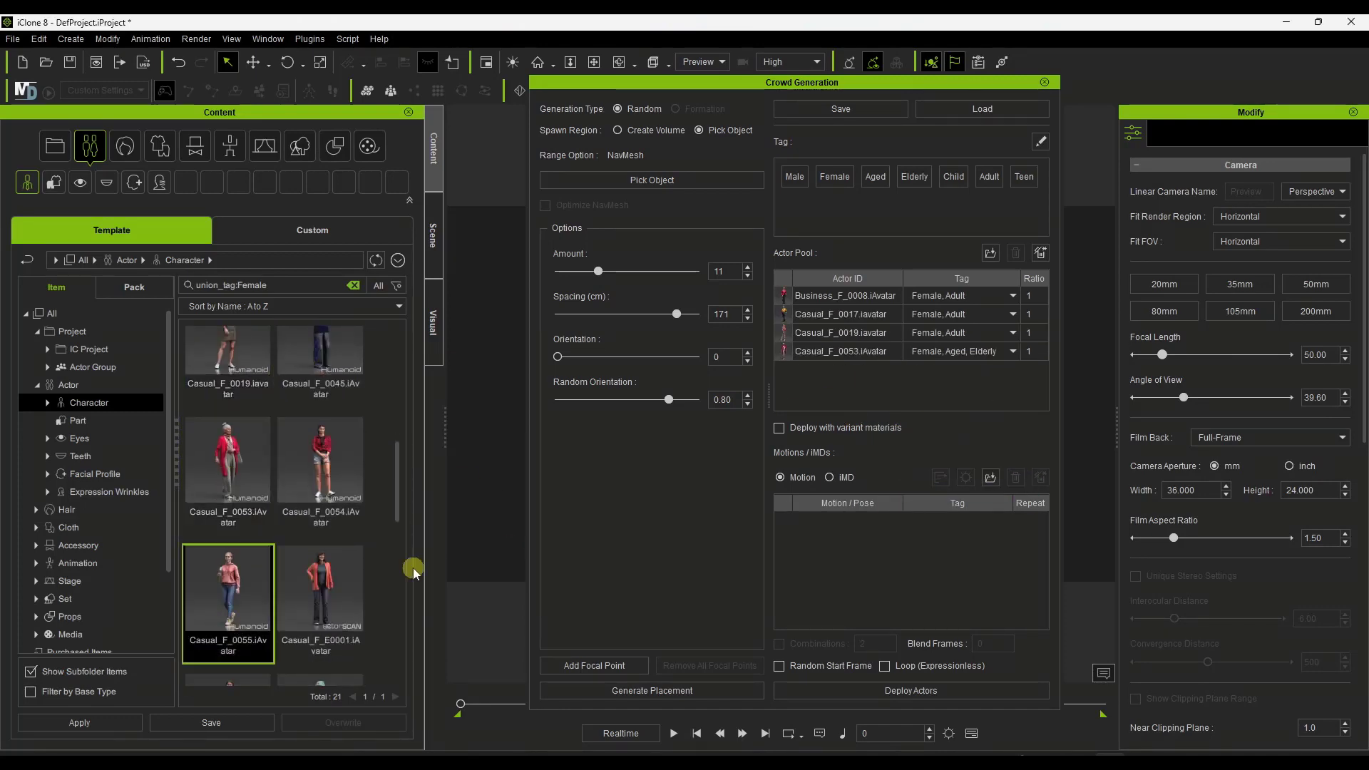
left_click_drag(808, 86, 317, 74)
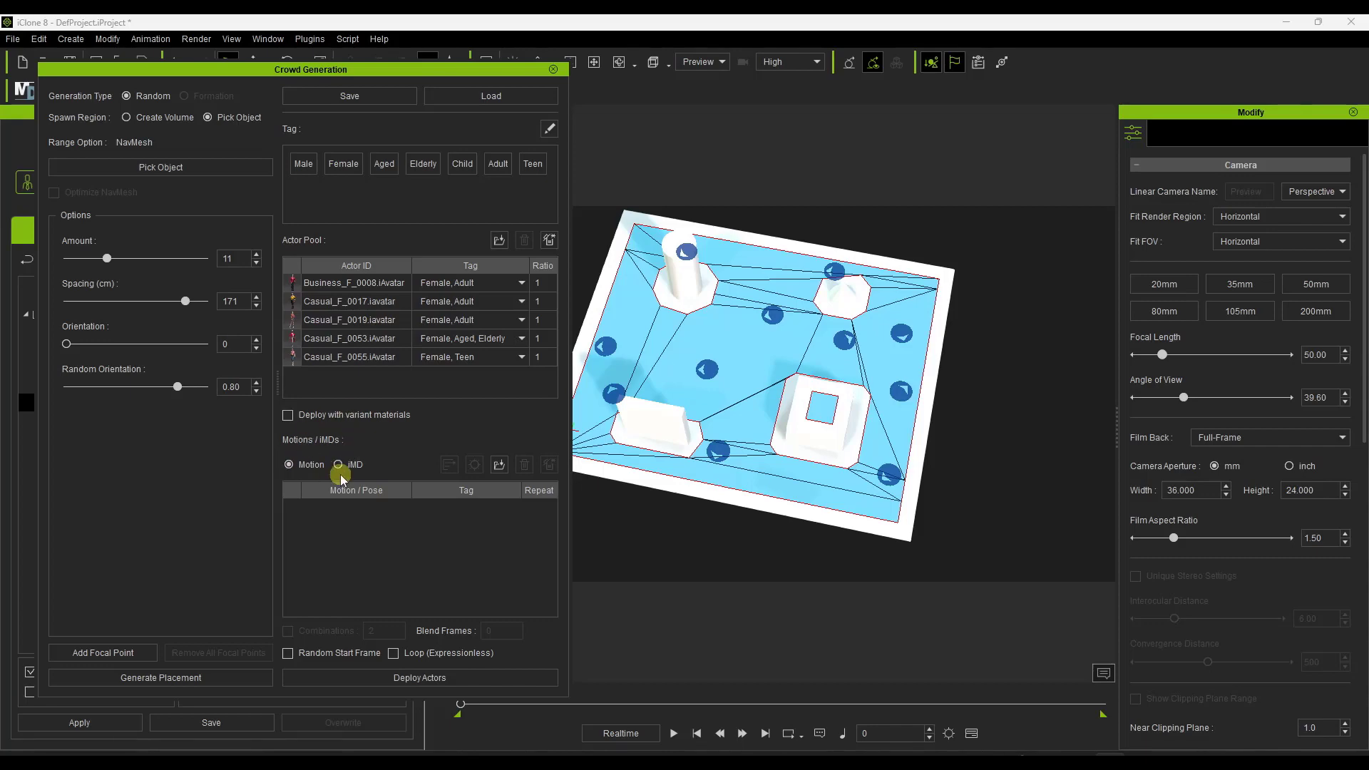
Switch the crowd's motion type to iMD and enable deployment with variant materials, with the crowd dialog moved off the content library.
left_click_drag(349, 74, 734, 77)
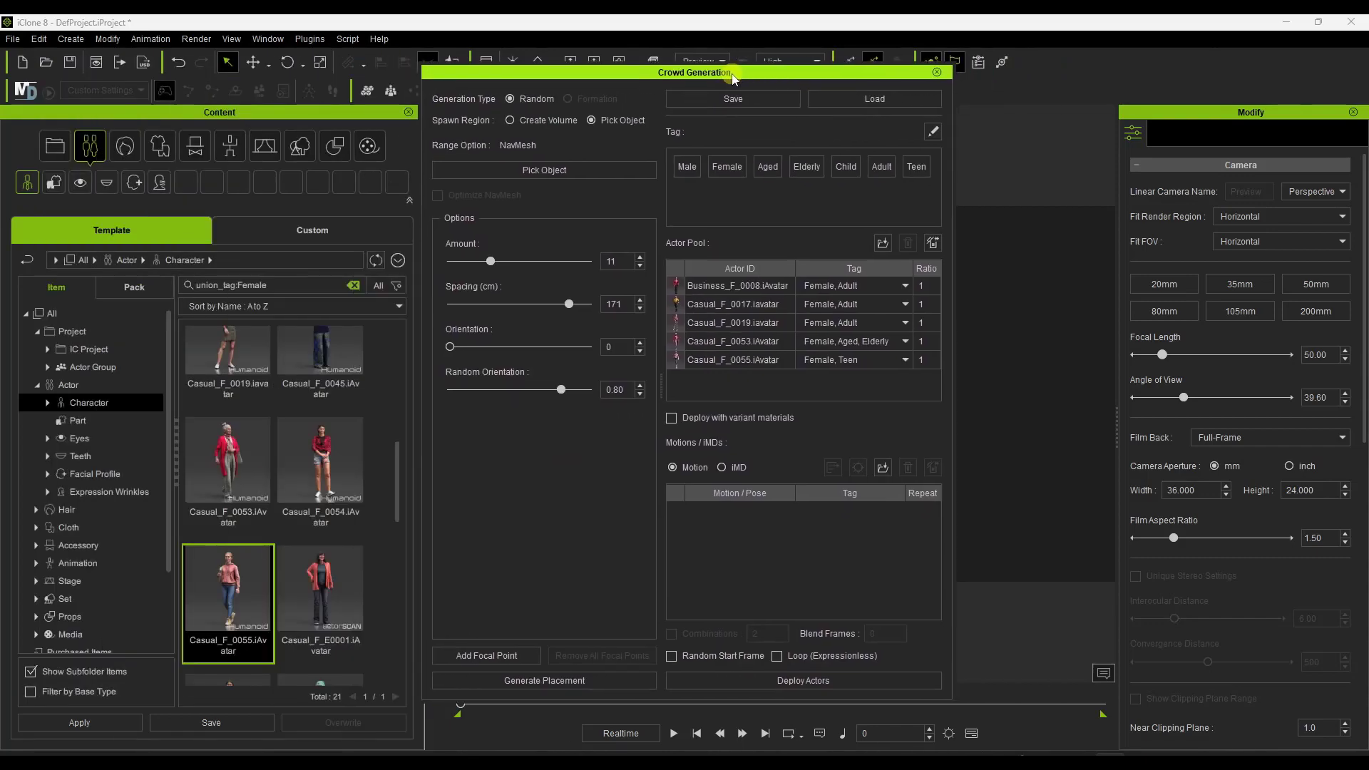
left_click(721, 467)
left_click(712, 418)
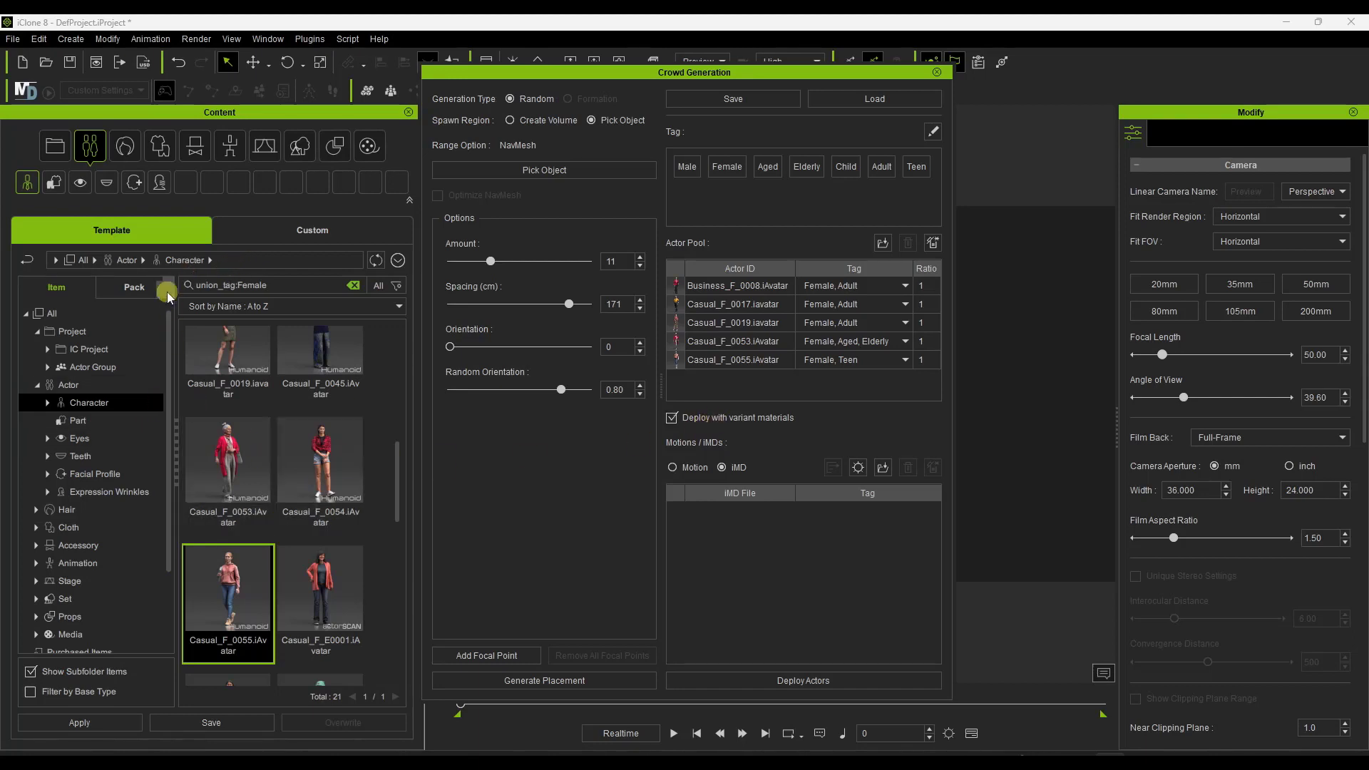
Browse the Motion-Plus and Motion templates under Animation in the content library.
scroll(93, 578, "down", 2)
left_click(82, 497)
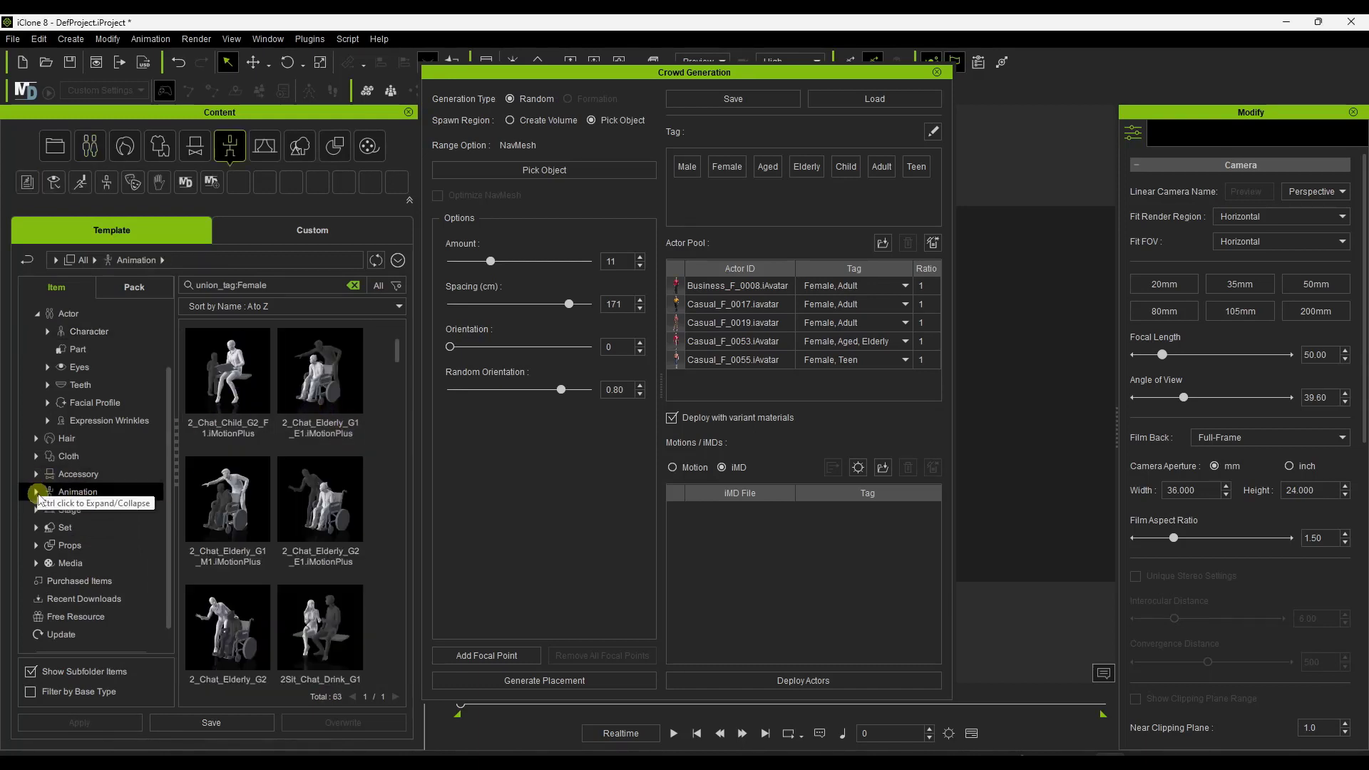
double_click(59, 492)
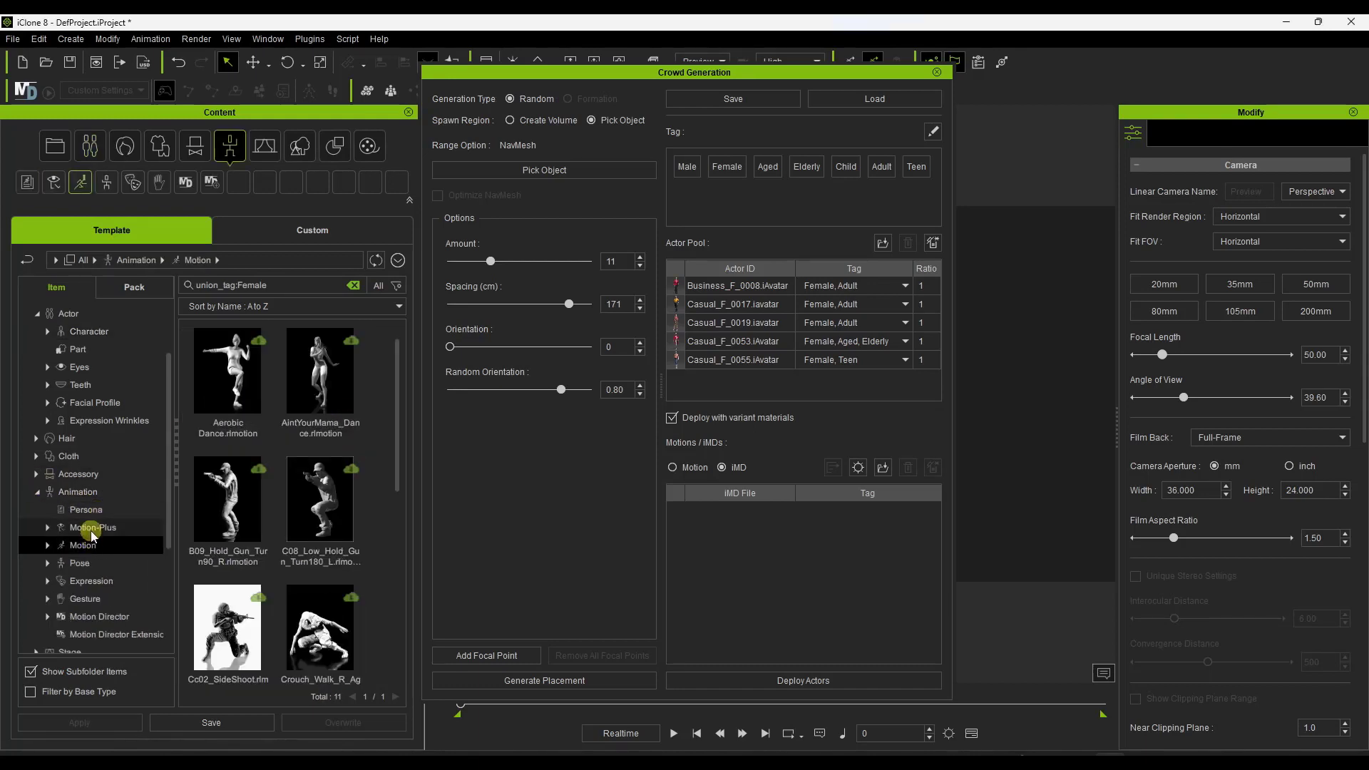
left_click(91, 528)
scroll(92, 532, "down", 1)
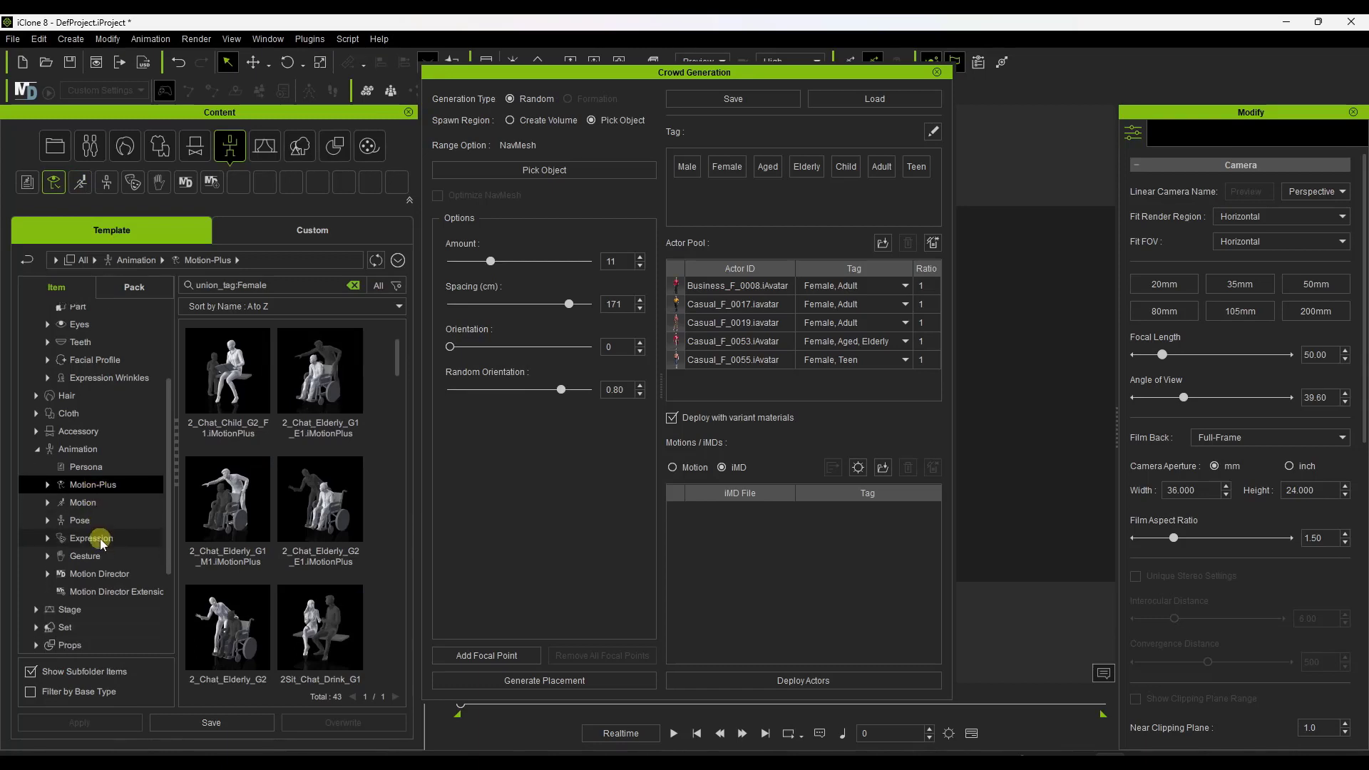
left_click(84, 502)
scroll(294, 476, "down", 3)
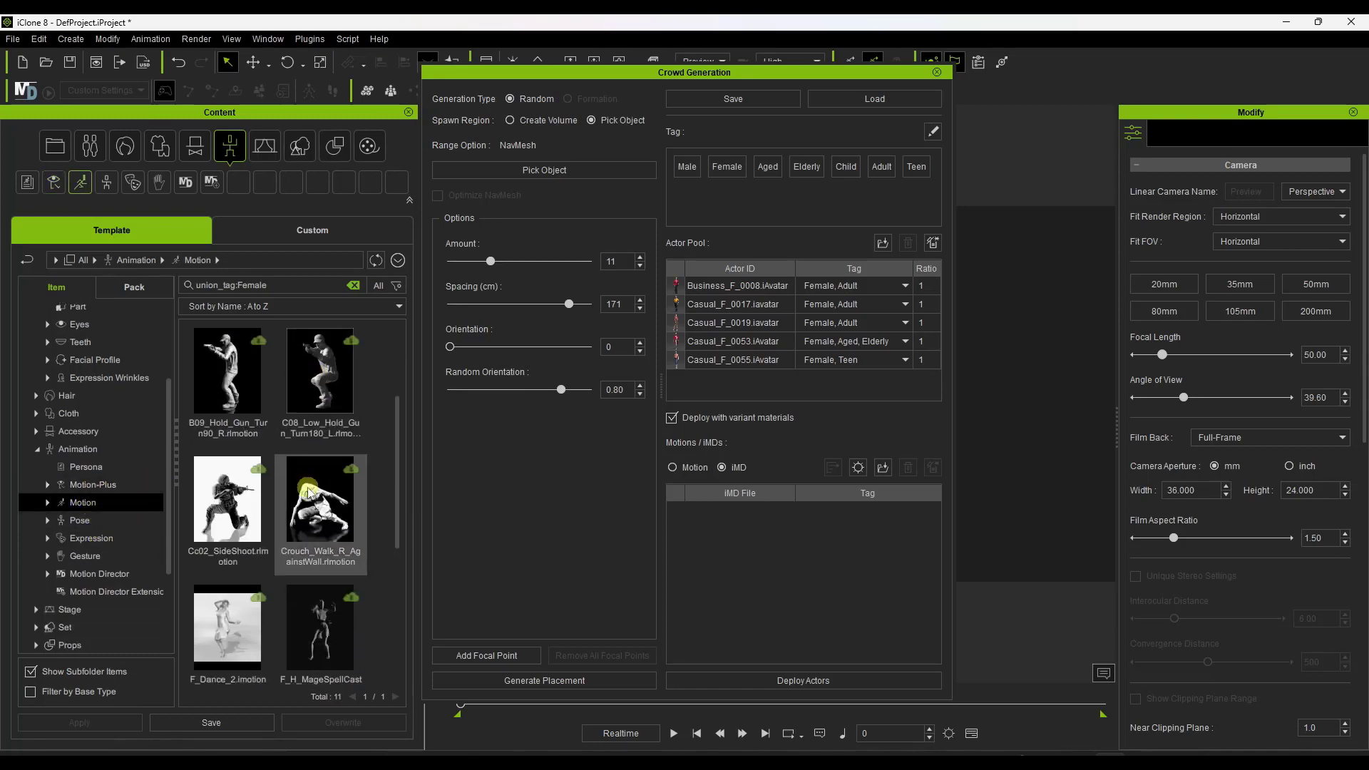
scroll(270, 497, "up", 3)
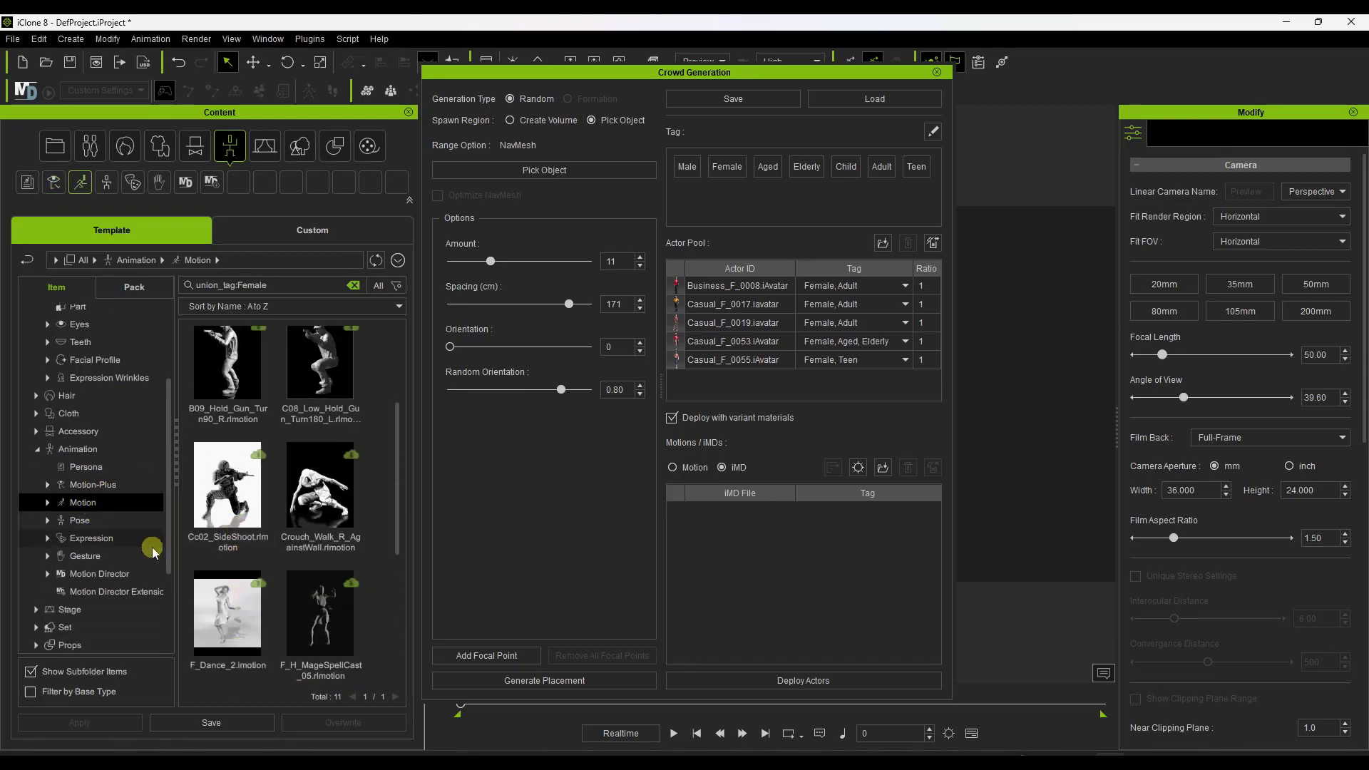
Add Casual_All_F, Casual_Stroll_F and Casual_Walk_F from the Motion Director templates to the crowd's iMD list.
left_click(99, 573)
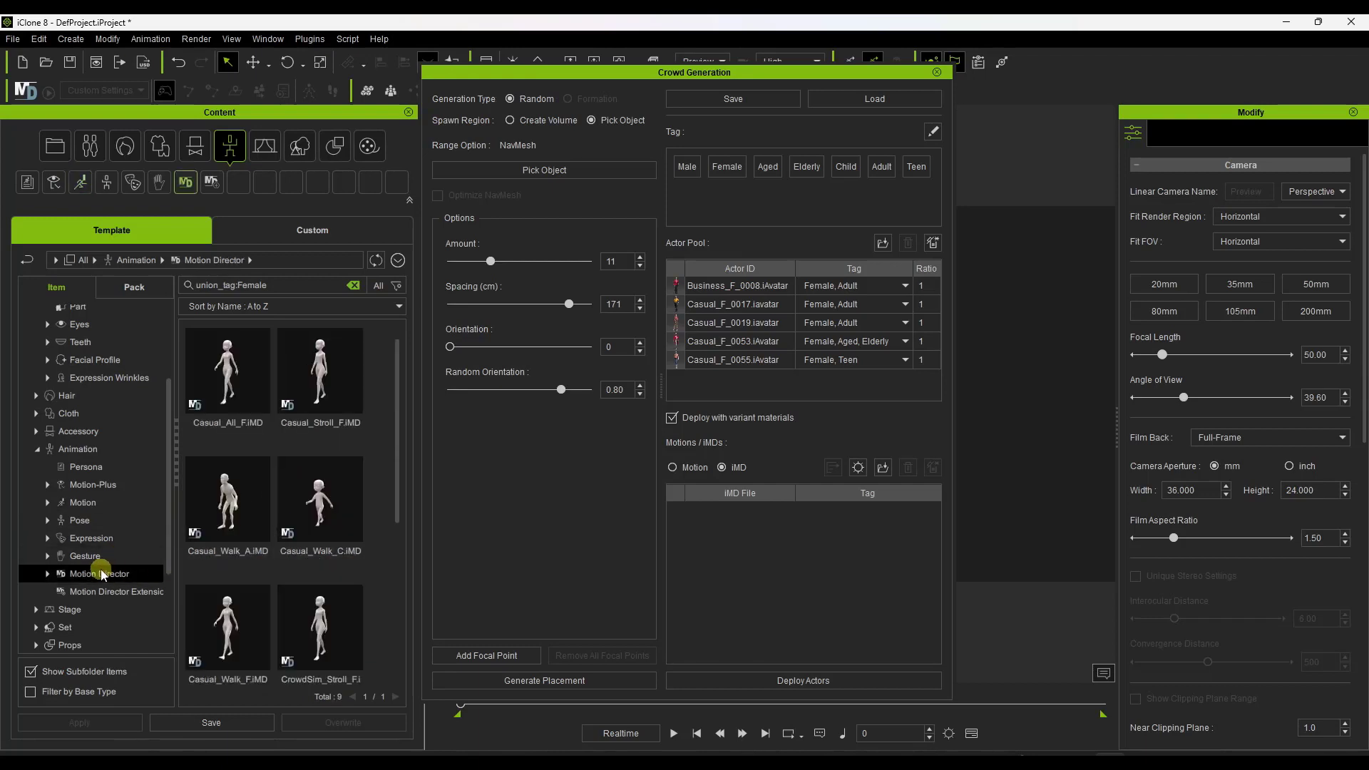
scroll(321, 442, "down", 3)
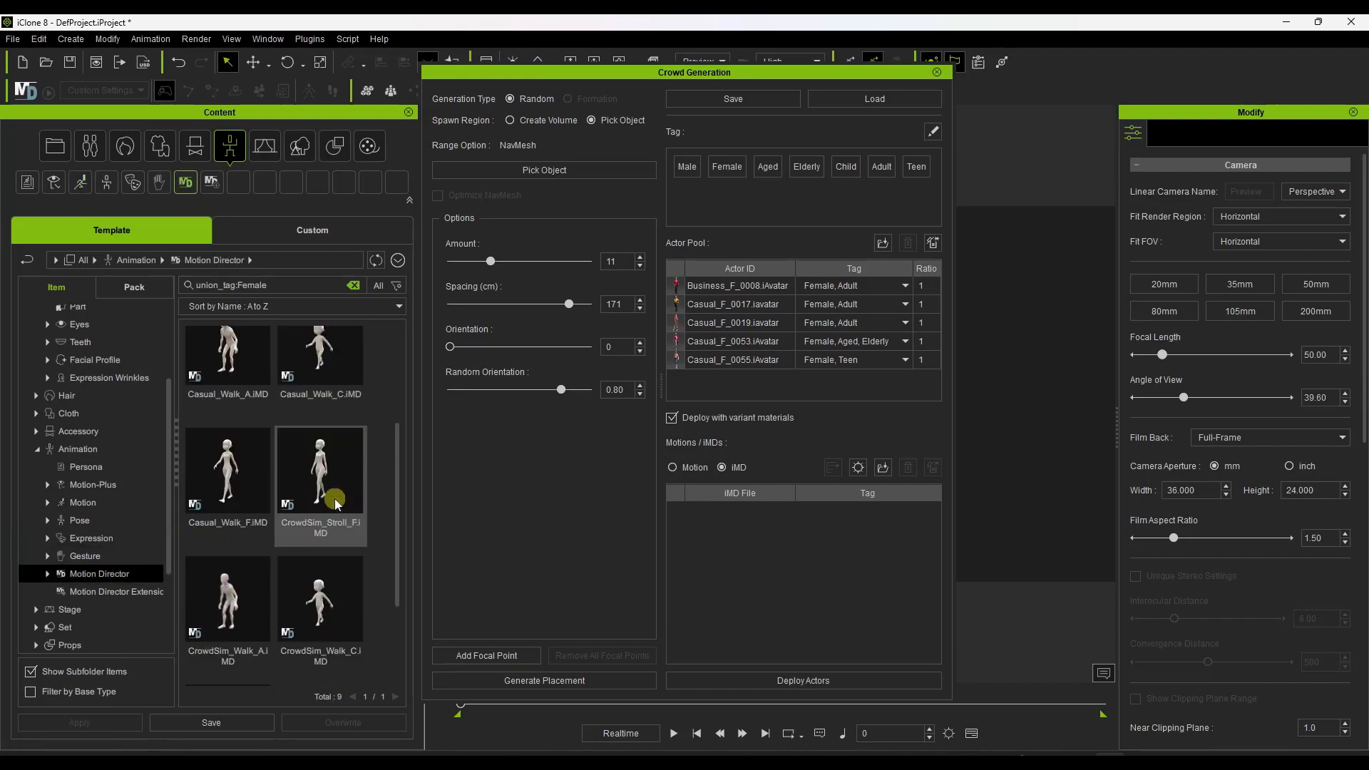
scroll(336, 538, "up", 3)
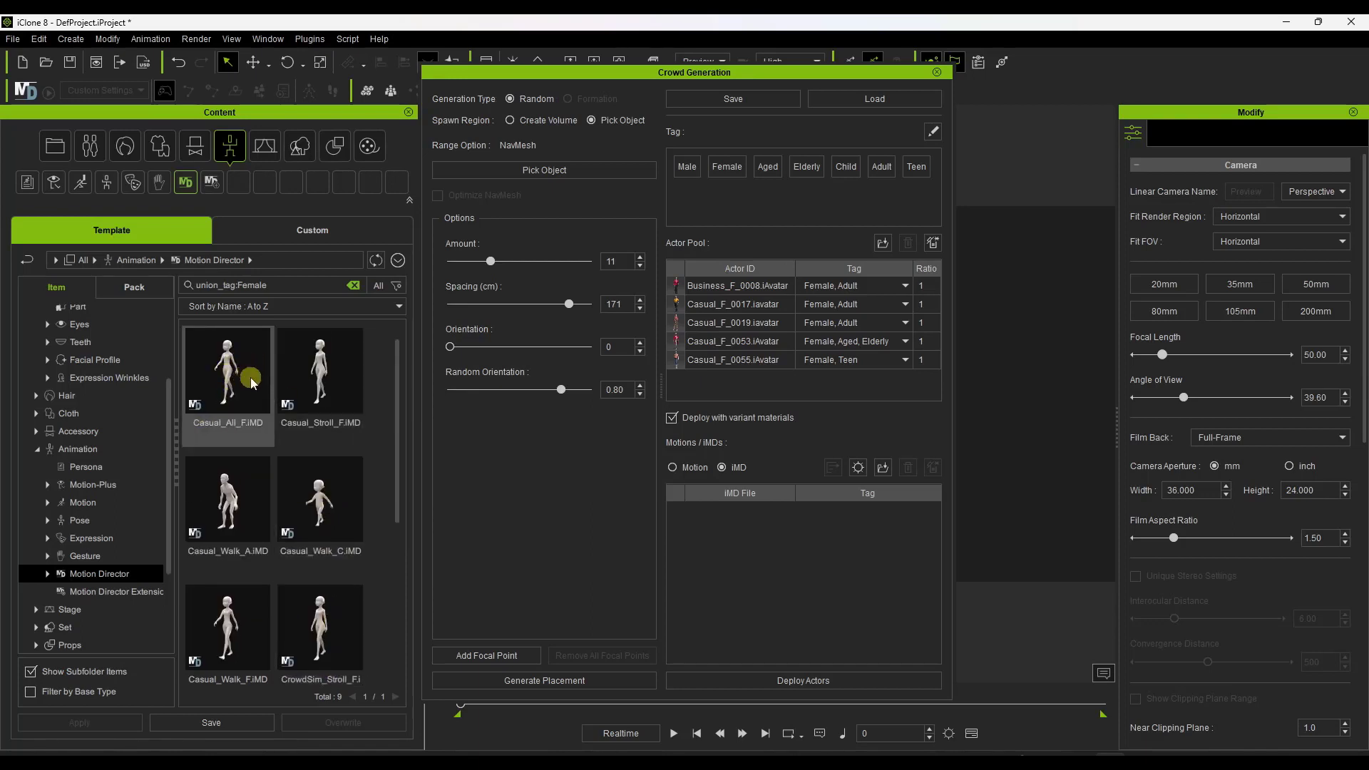
left_click_drag(228, 375, 788, 538)
left_click_drag(319, 376, 751, 559)
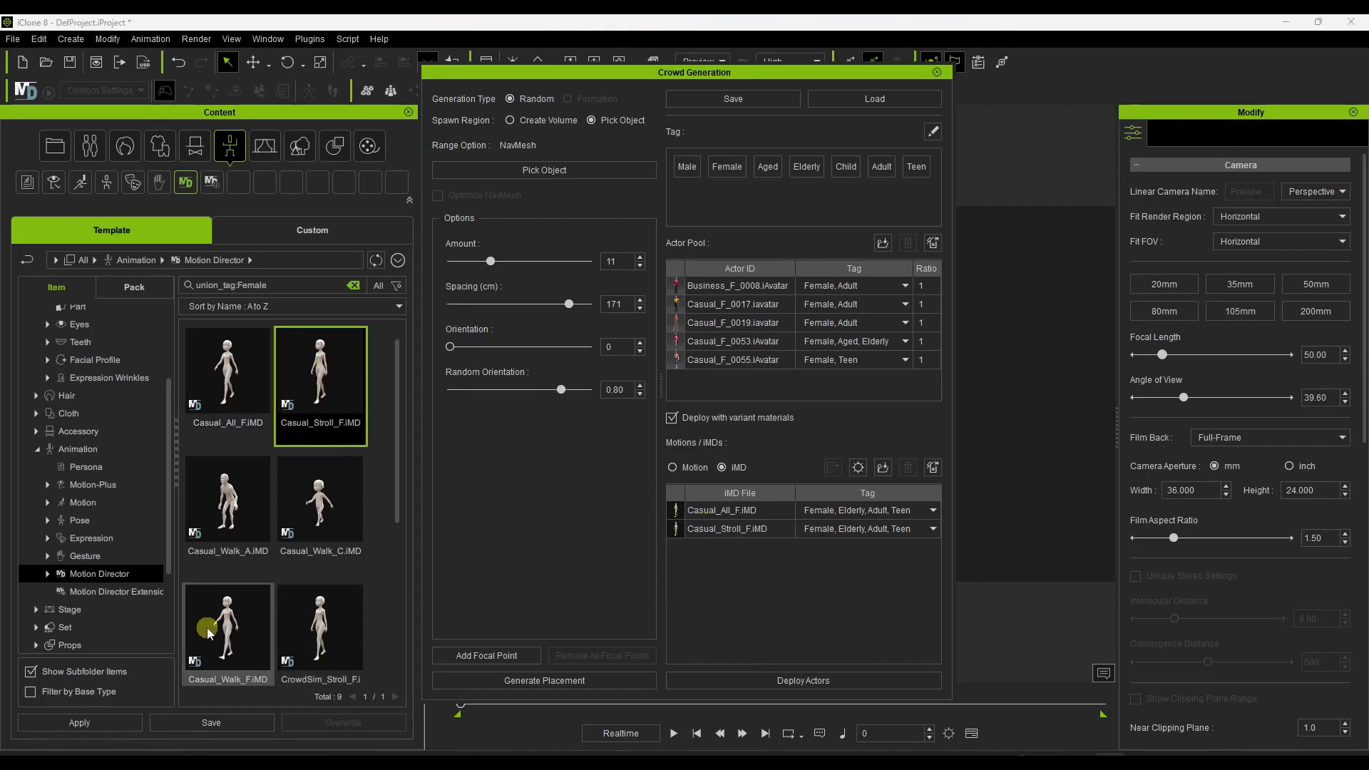
left_click_drag(231, 631, 804, 563)
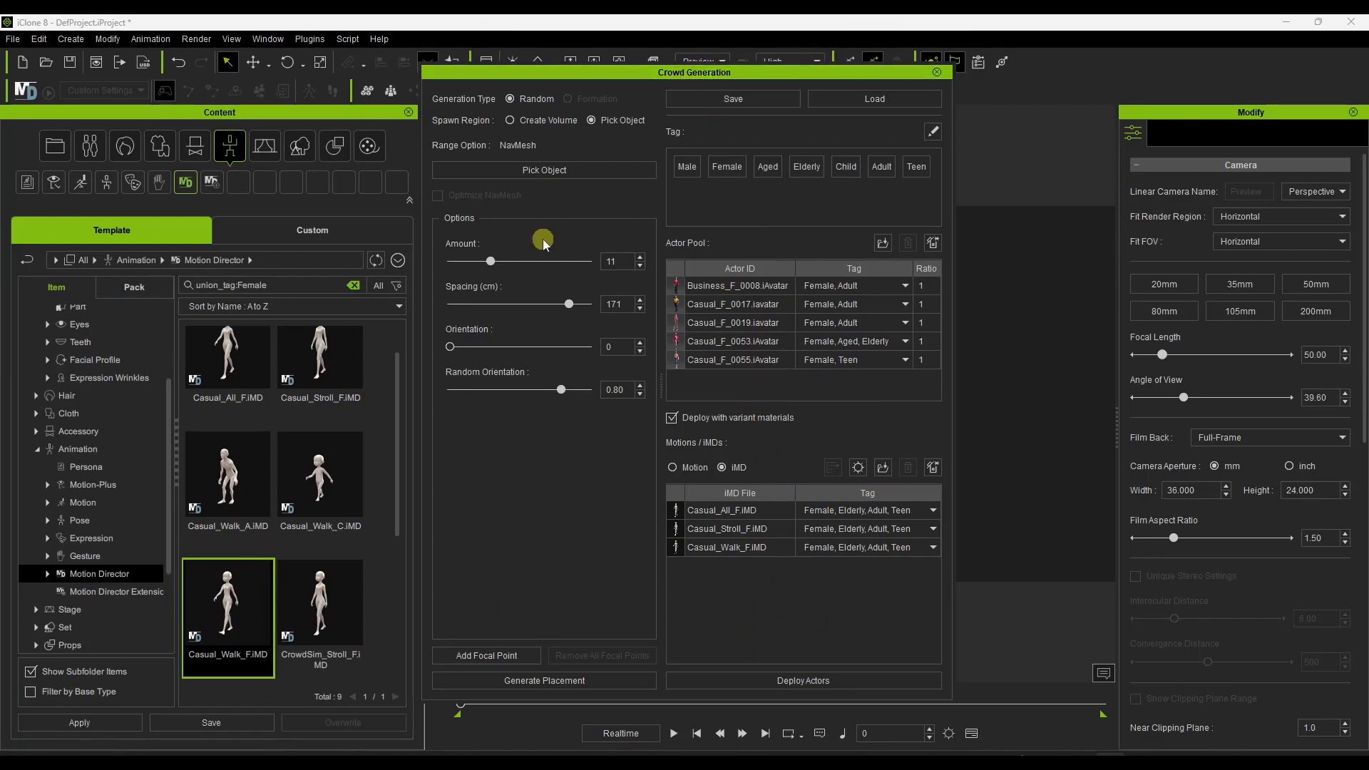
scroll(271, 542, "up", 1)
scroll(275, 517, "down", 4)
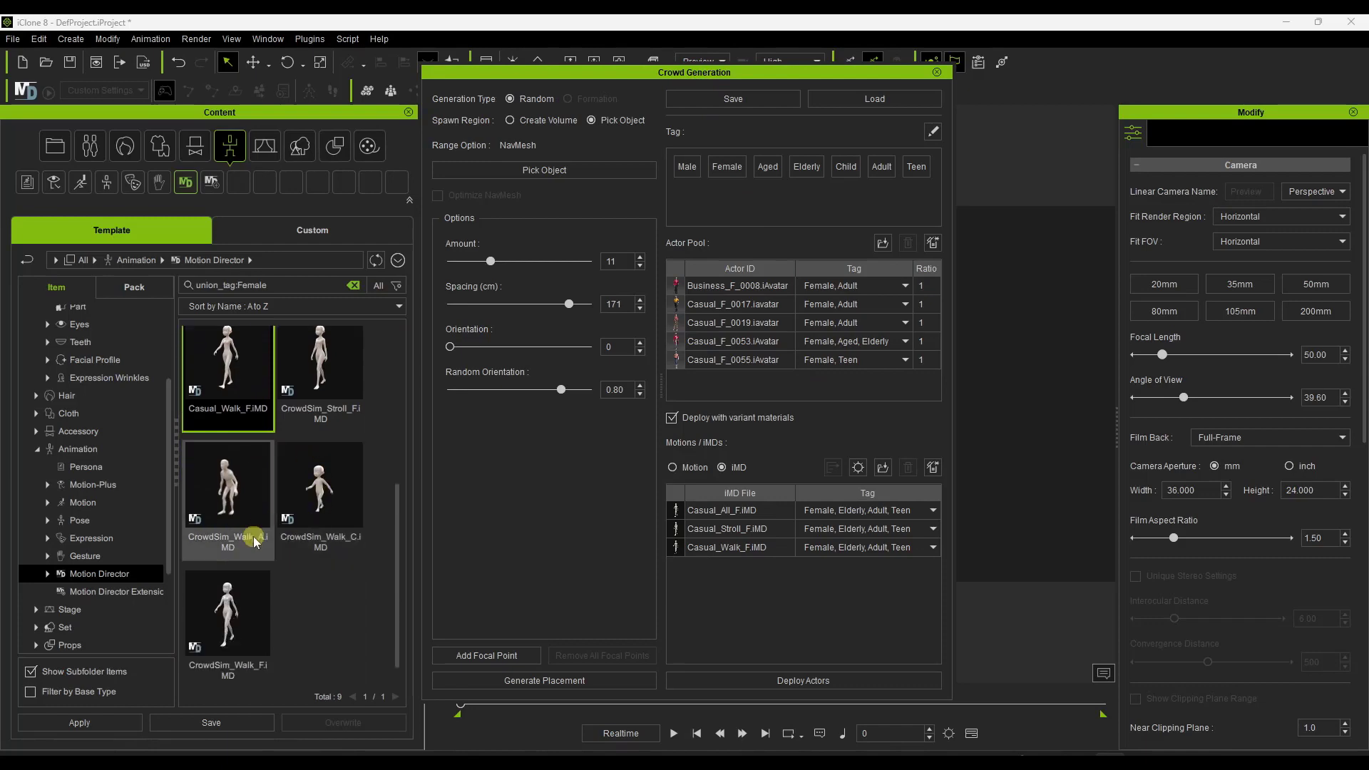
Review the MD Action Settings without changes and deploy the crowd actors onto the navmesh.
left_click_drag(717, 77, 324, 79)
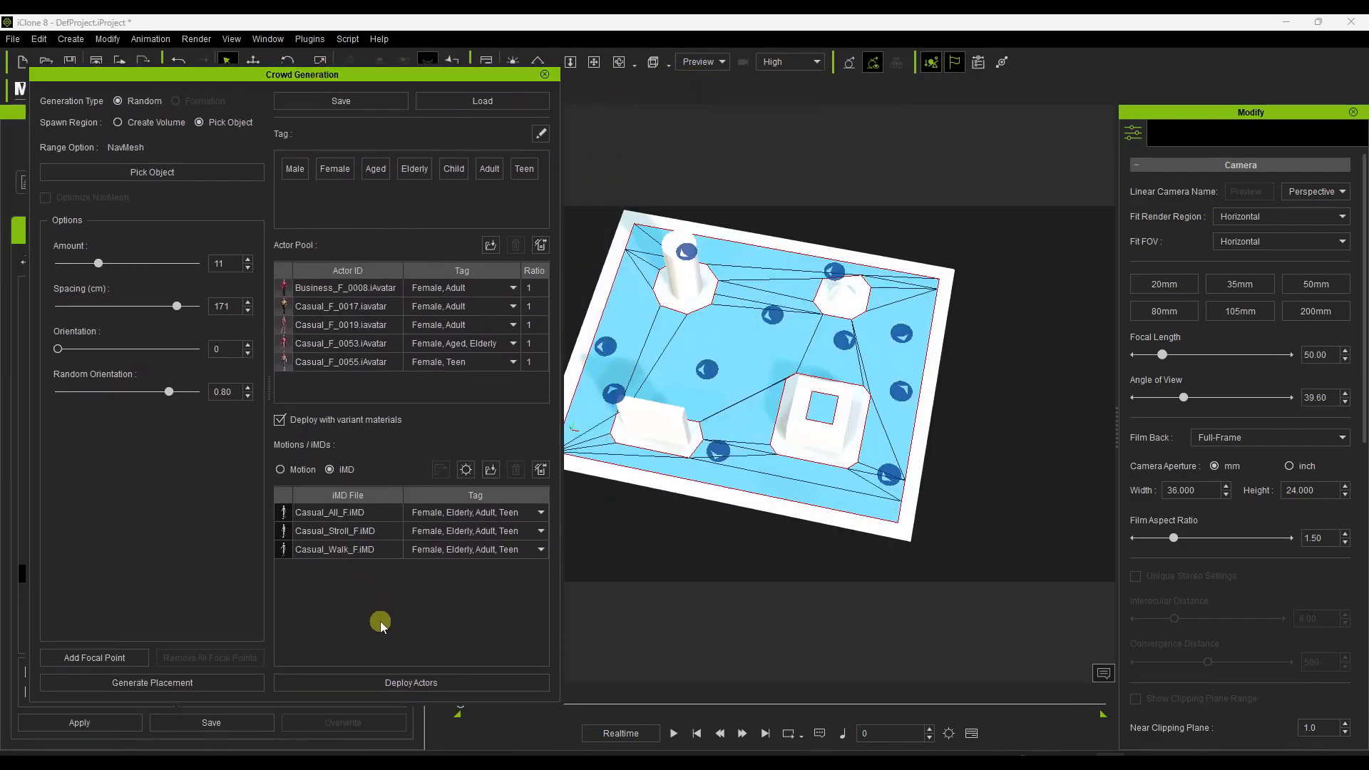
left_click(466, 470)
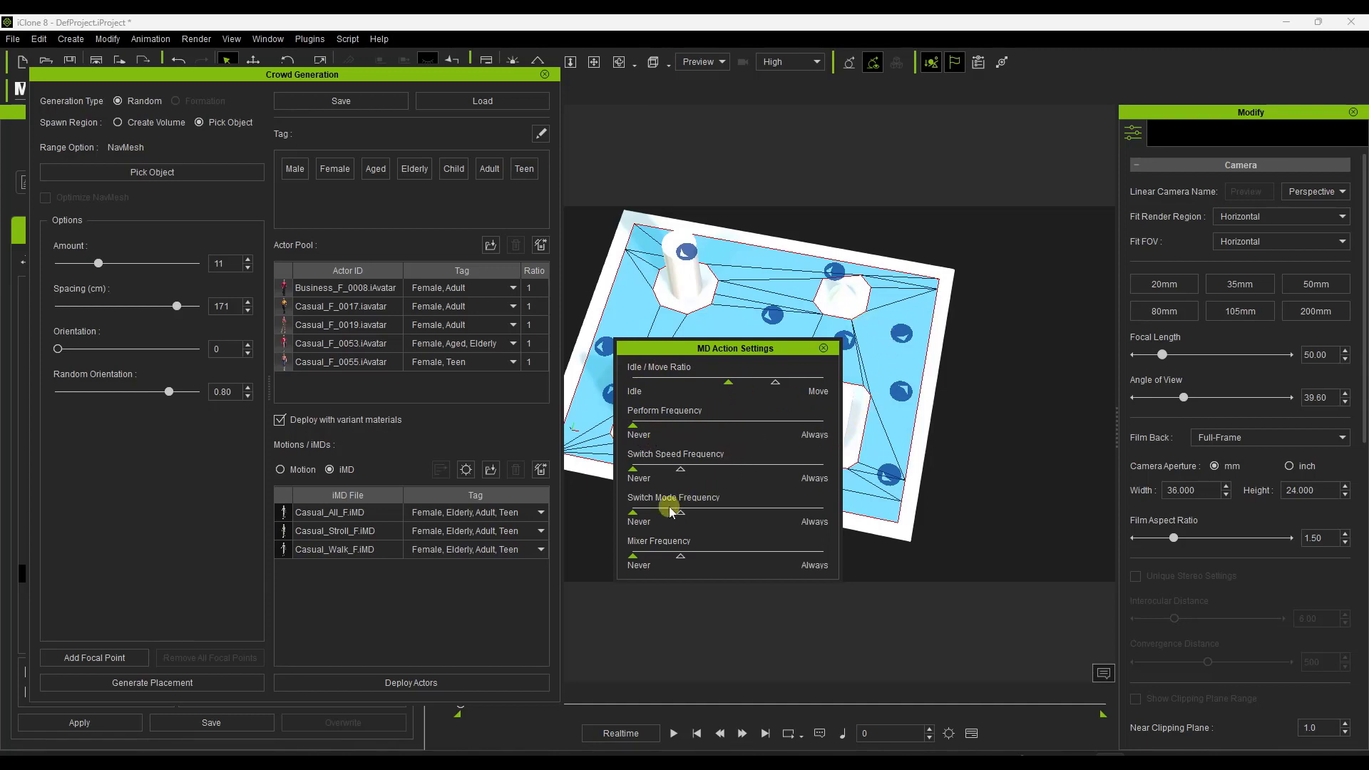
left_click(823, 348)
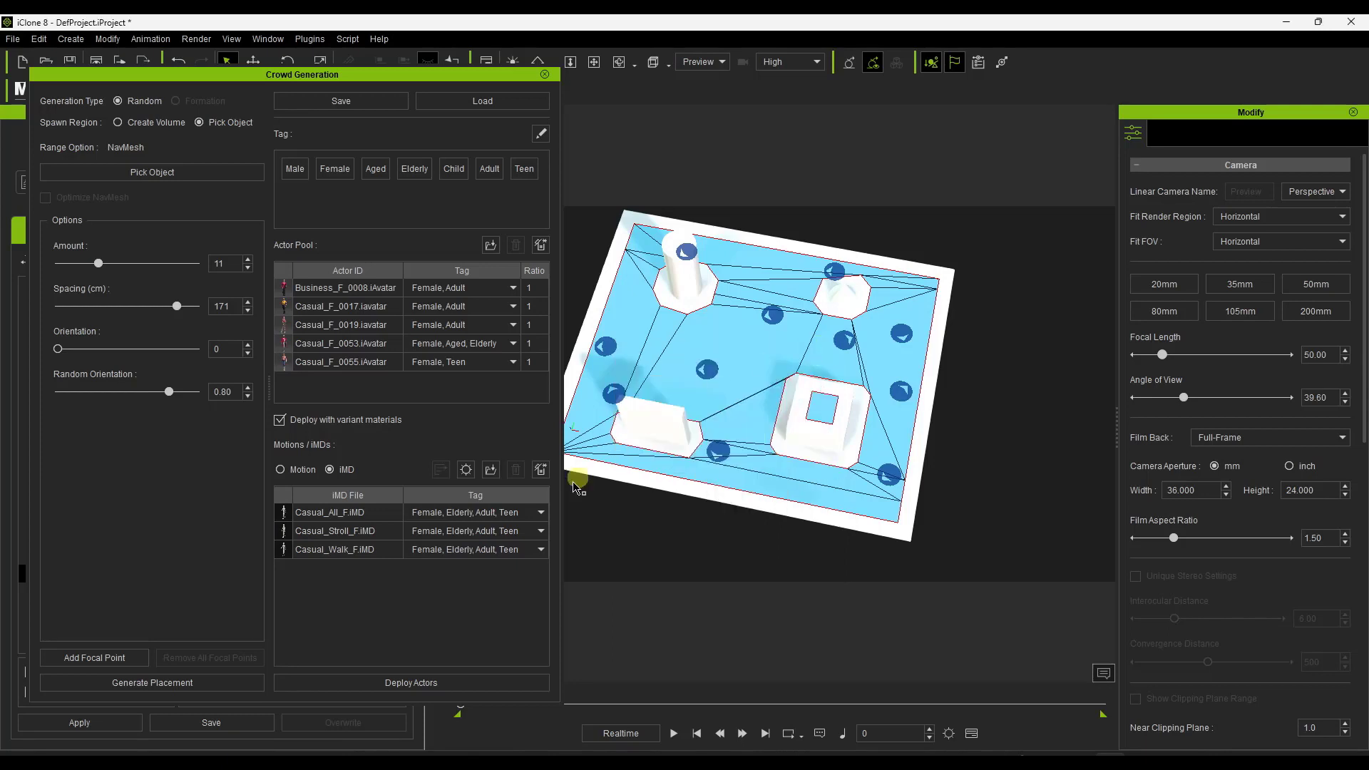
left_click(413, 677)
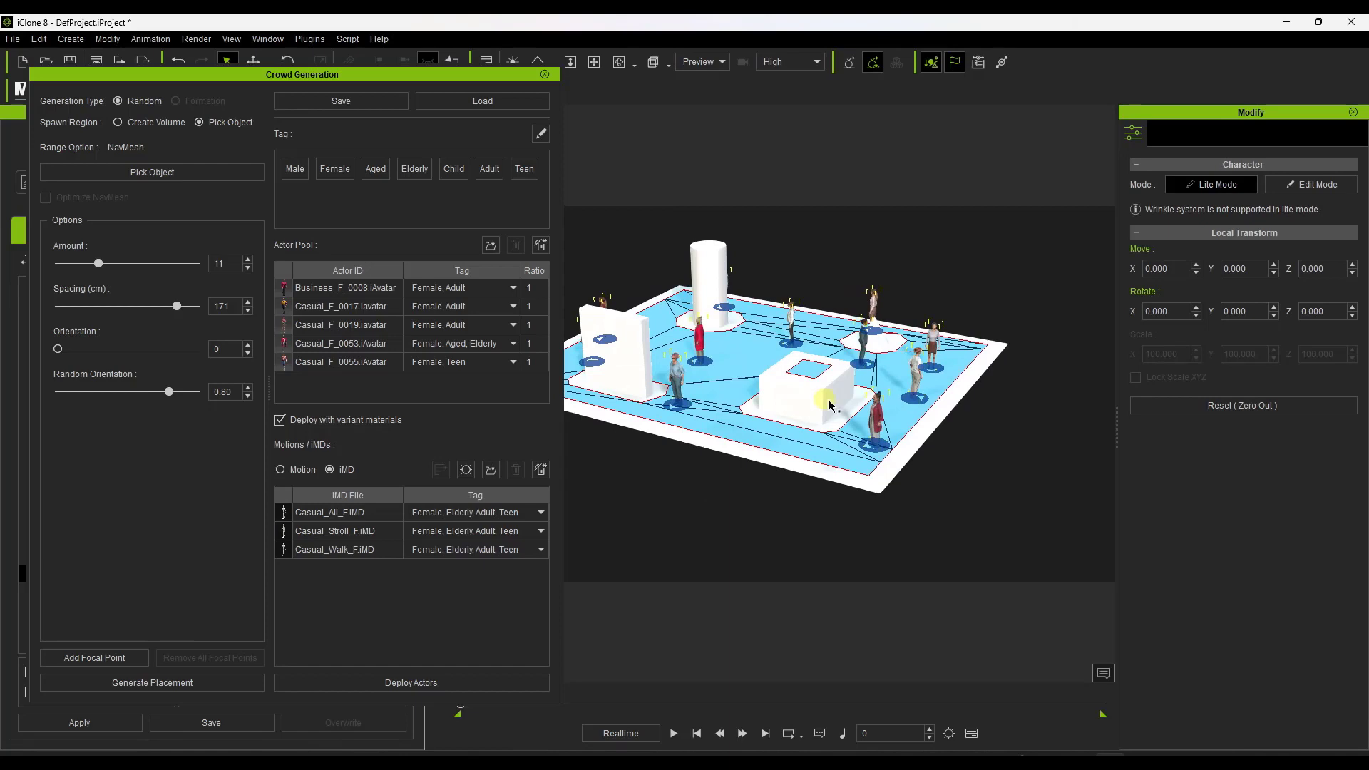
Inspect the deployed actors around the navmesh from several angles and distances.
scroll(823, 400, "up", 3)
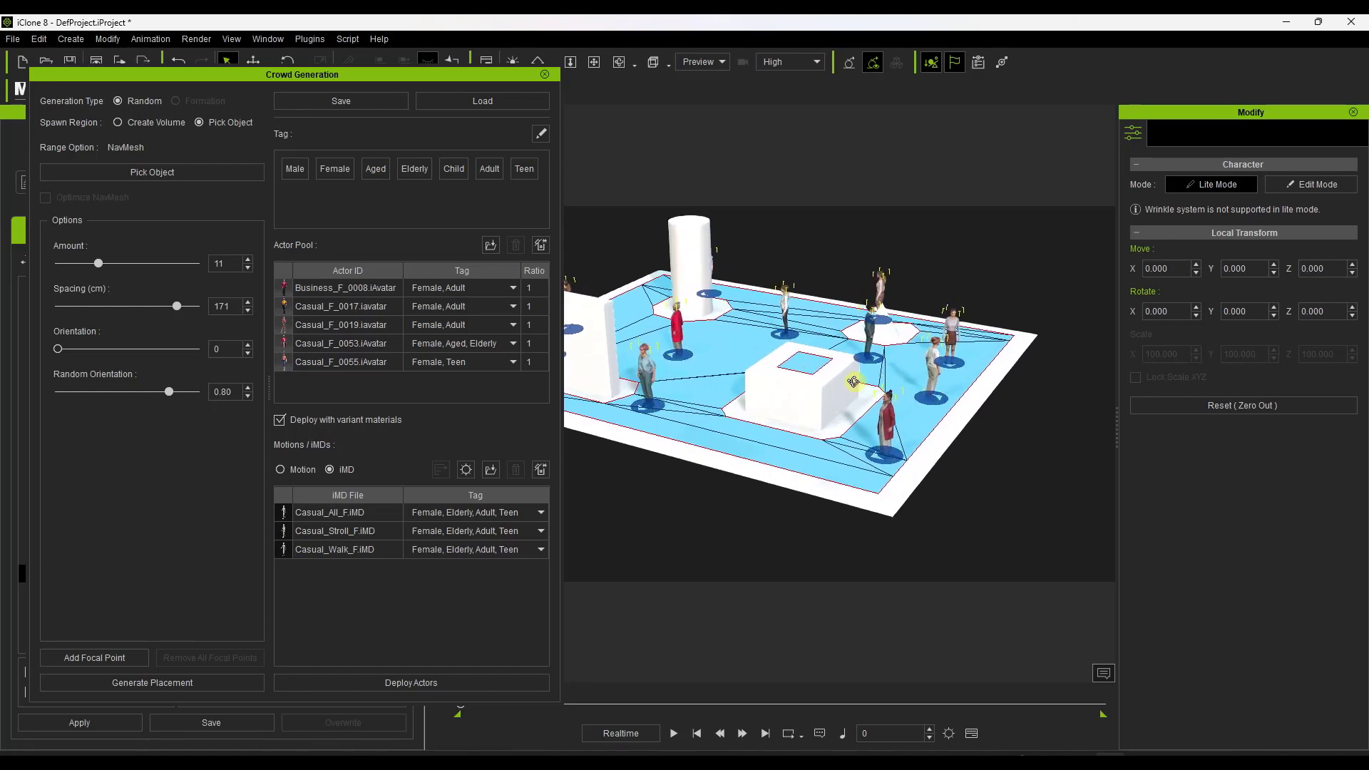
right_click_drag(859, 379, 920, 385)
scroll(920, 385, "up", 5)
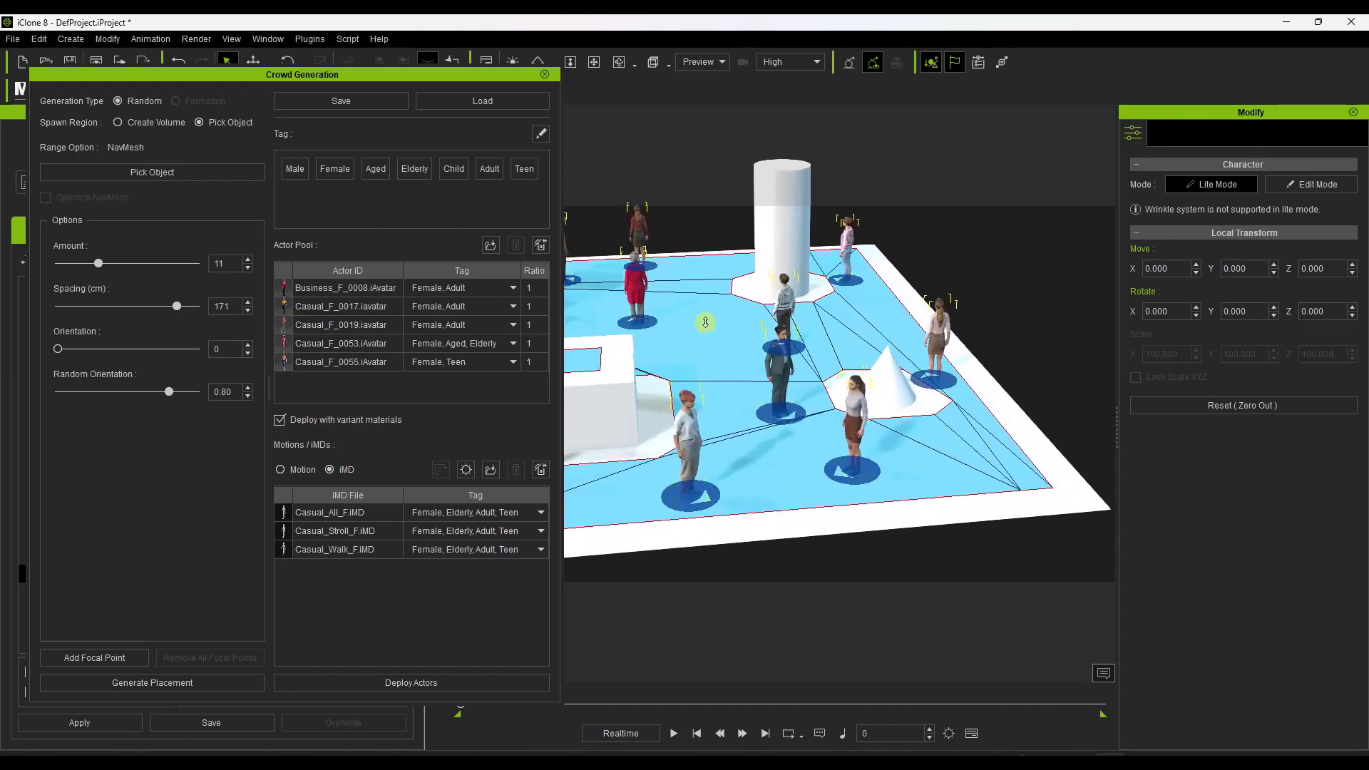
right_click_drag(832, 333, 889, 373)
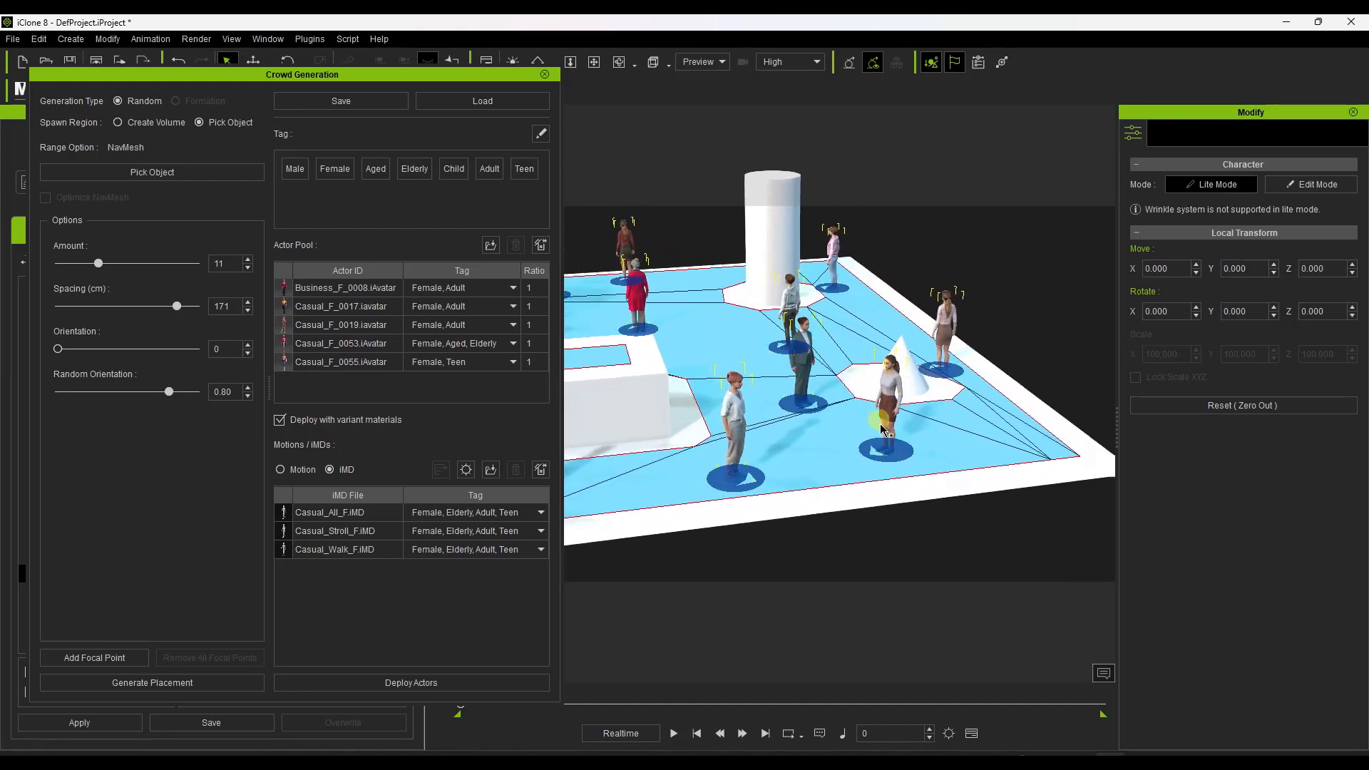
right_click_drag(771, 392, 990, 379)
scroll(991, 379, "down", 3)
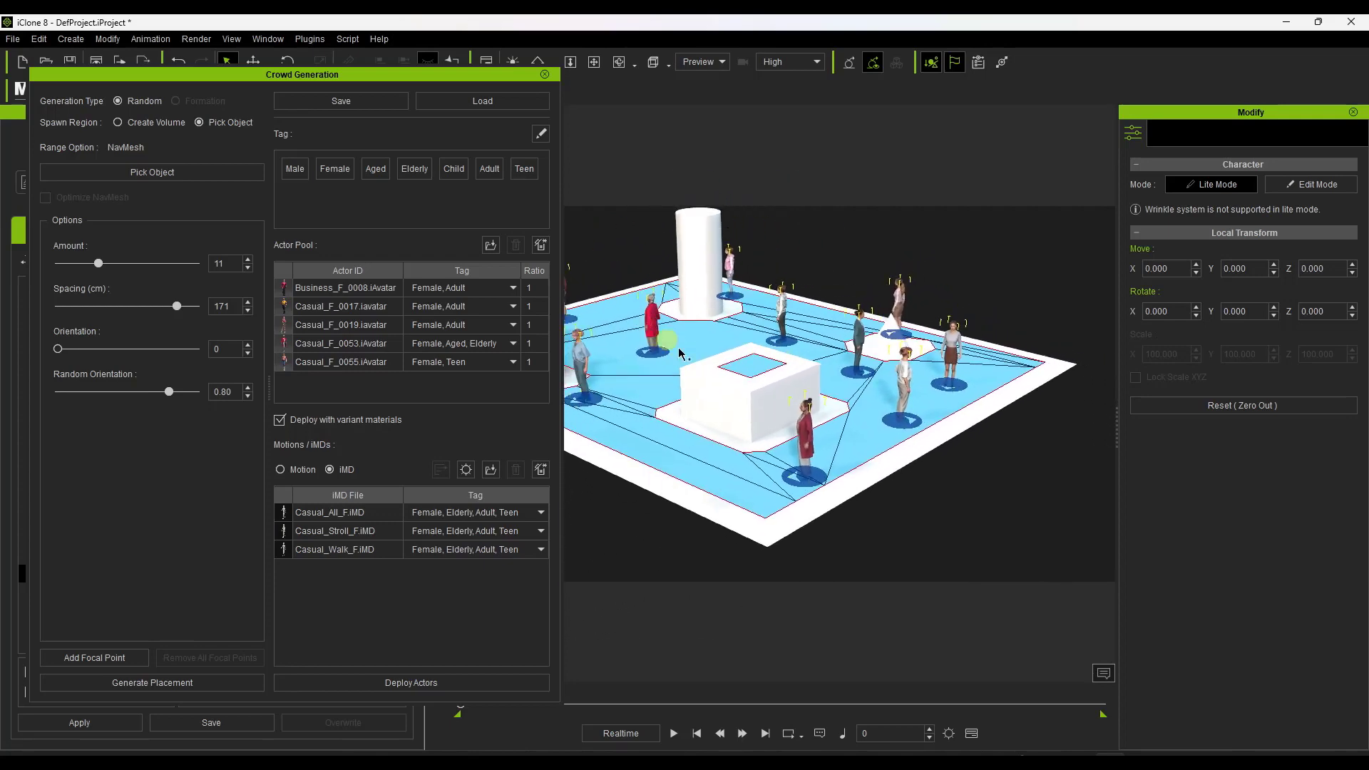
right_click_drag(656, 415, 947, 371)
scroll(910, 367, "down", 3)
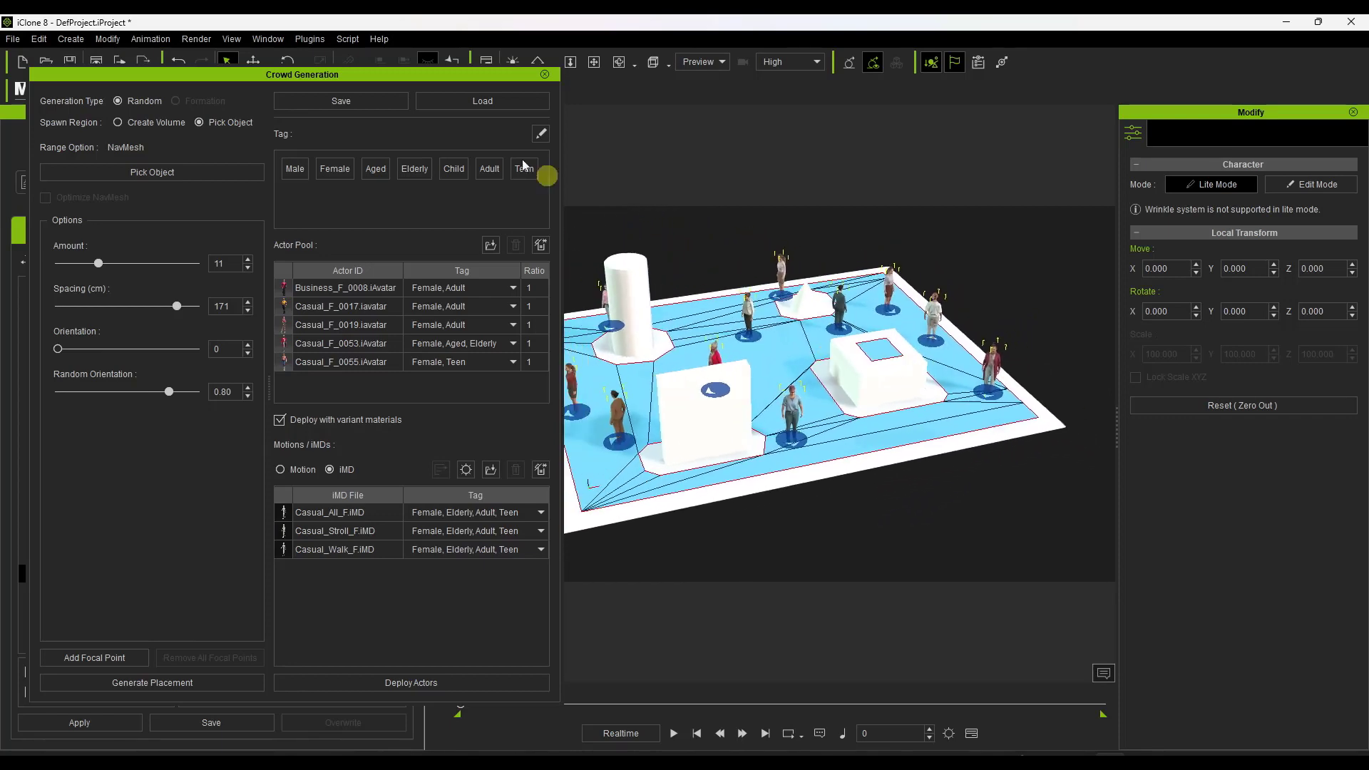
Close the Crowd Generation dialog and look through the deployed characters listed in MD Controls.
left_click_drag(342, 77, 0, 135)
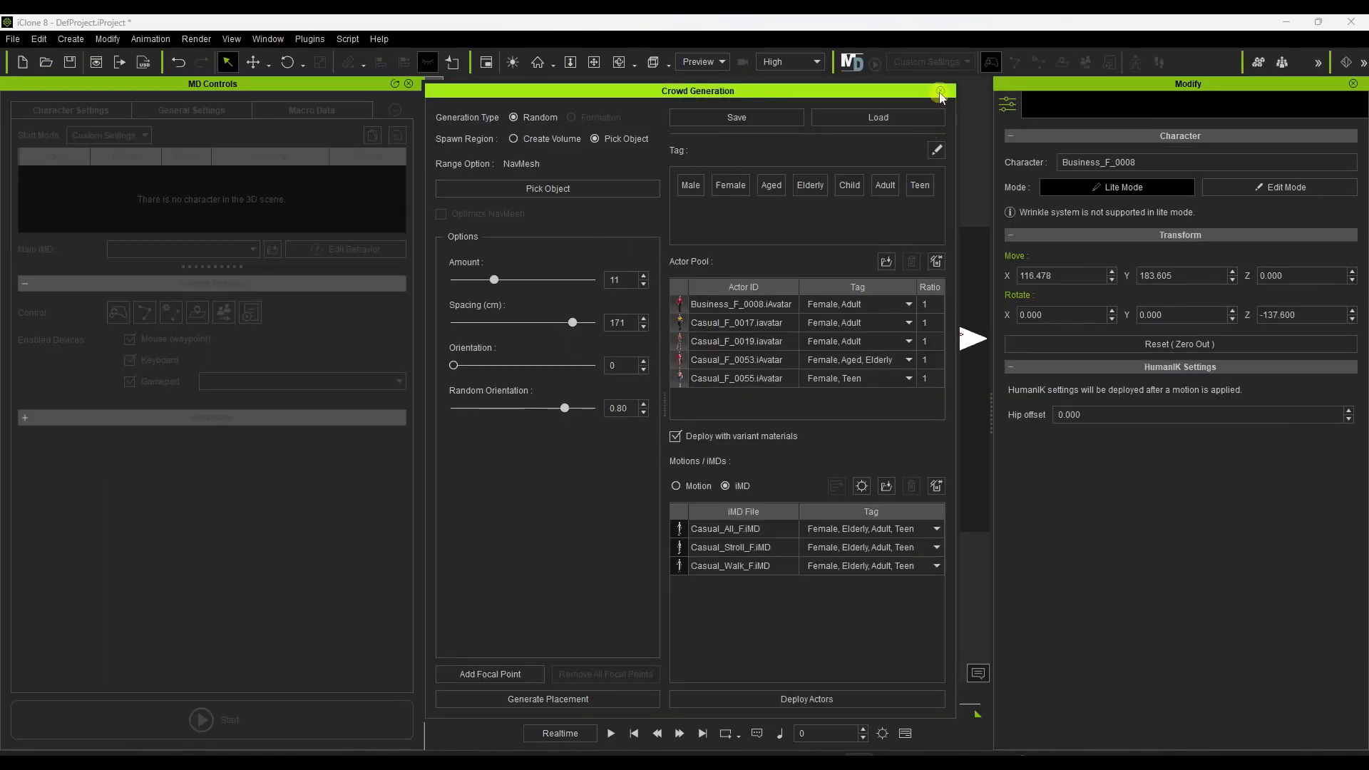
left_click(940, 91)
left_click(760, 329)
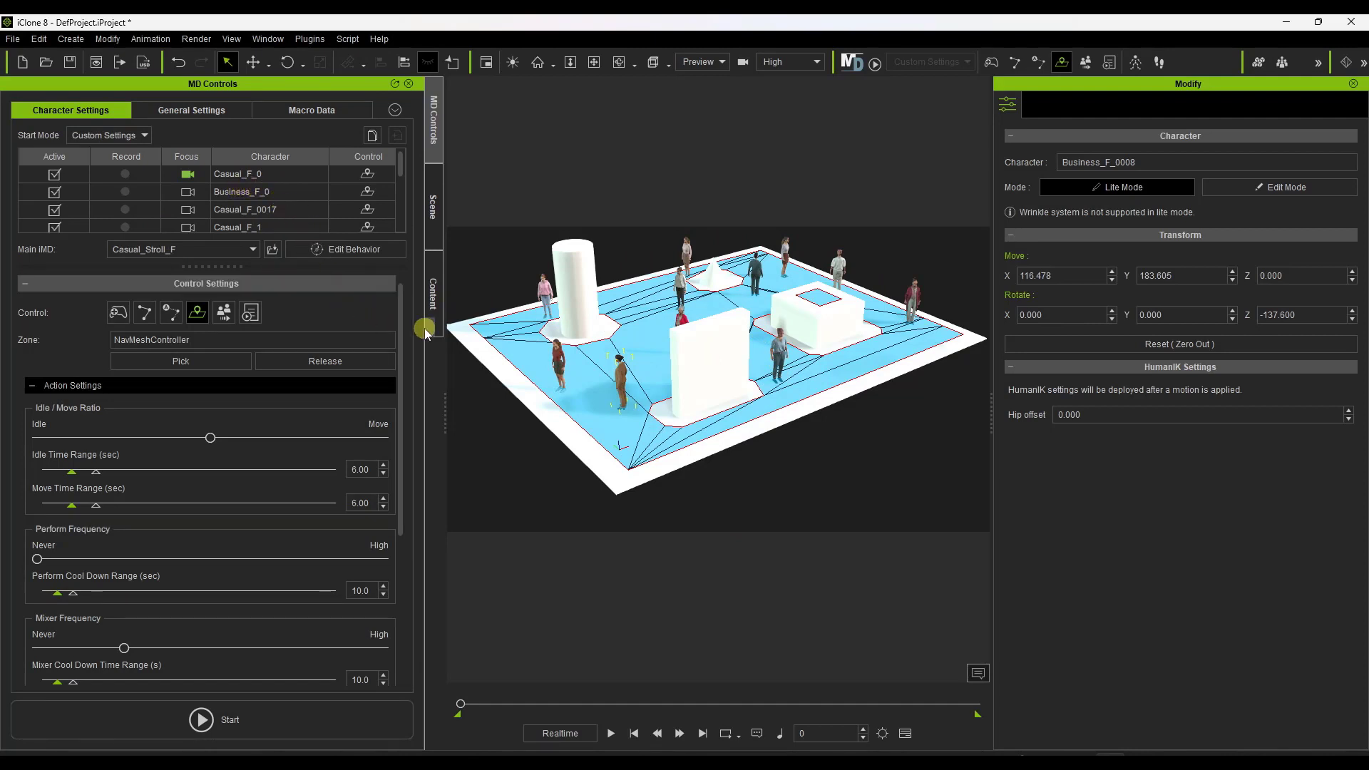
scroll(621, 381, "down", 2)
scroll(584, 375, "up", 4)
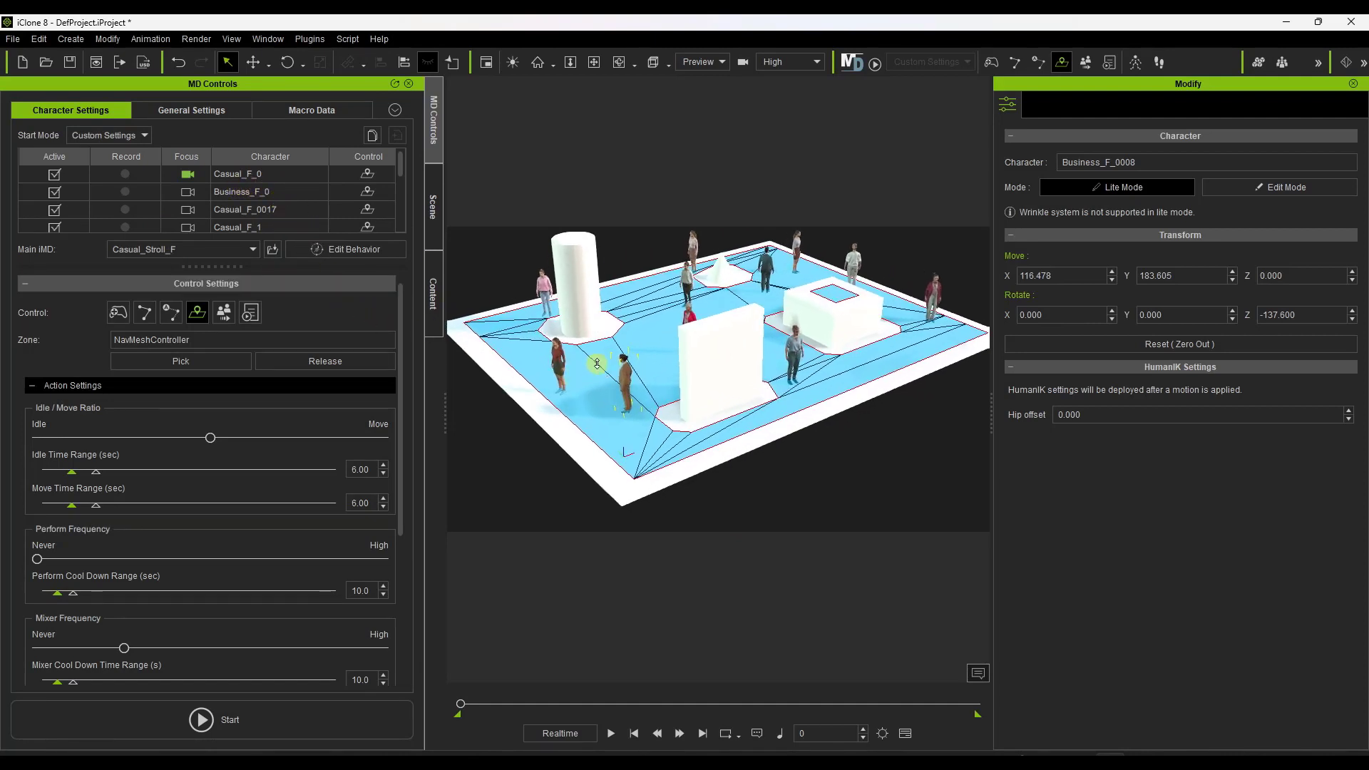
mouse_move(597, 364)
right_mouse_down()
mouse_move(648, 336)
mouse_move(608, 341)
right_mouse_up()
scroll(263, 191, "down", 6)
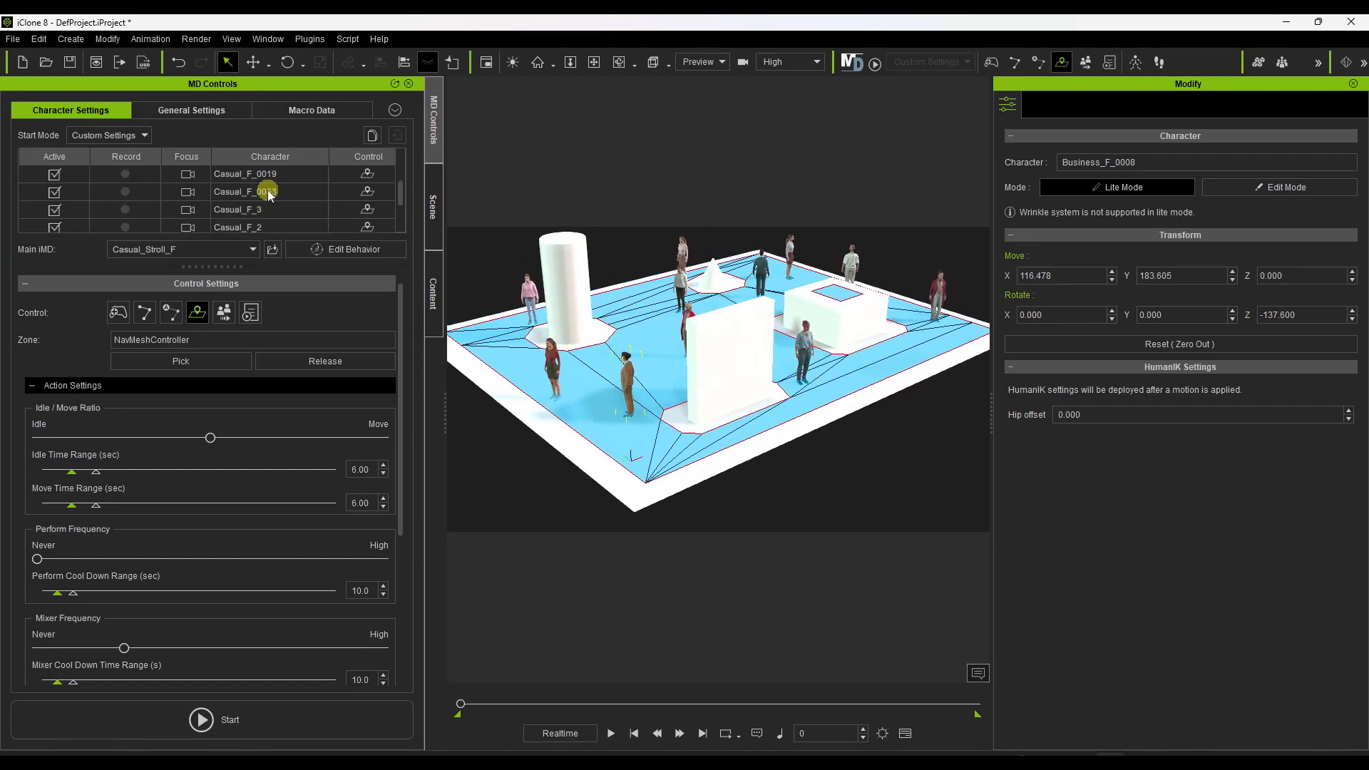
scroll(268, 209, "up", 6)
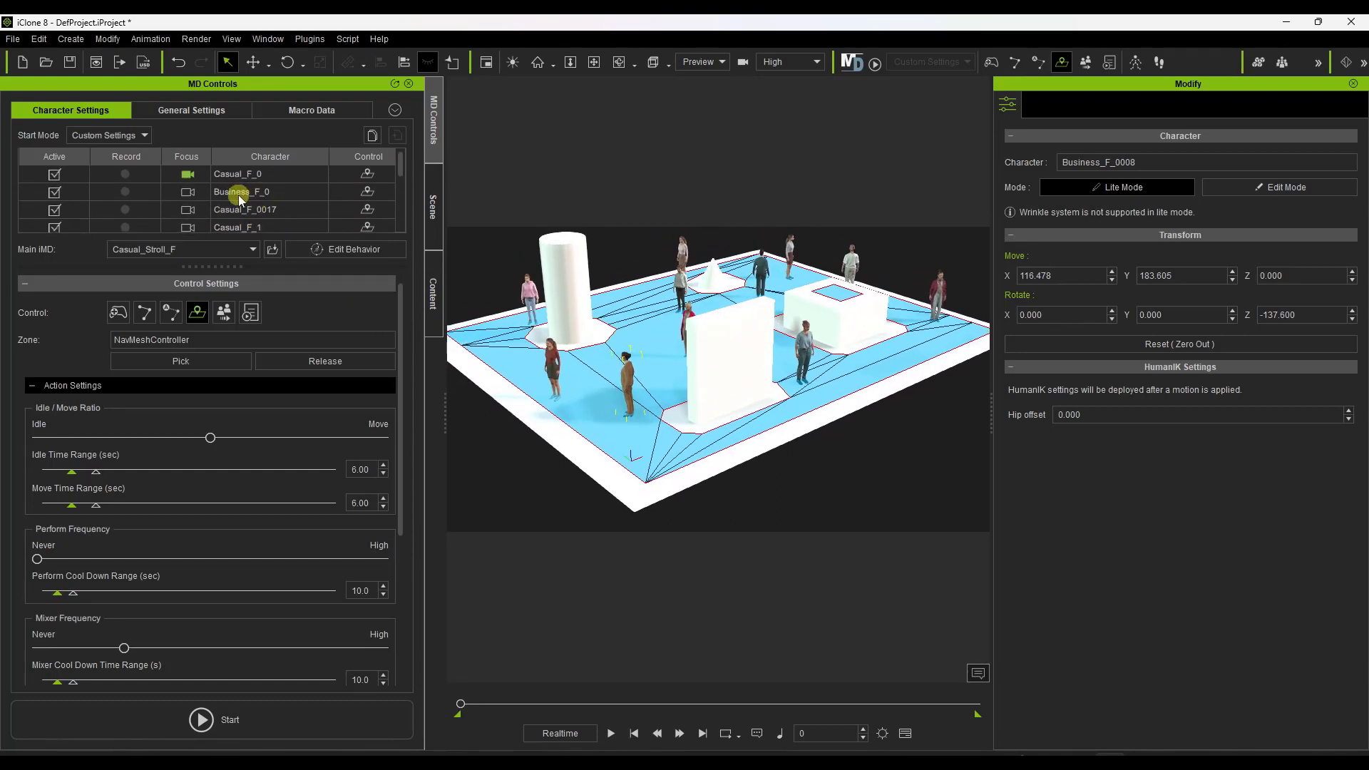
Check the main iMD and action settings of Business_F_0, Casual_F_0017 and Casual_F_1.
left_click(239, 194)
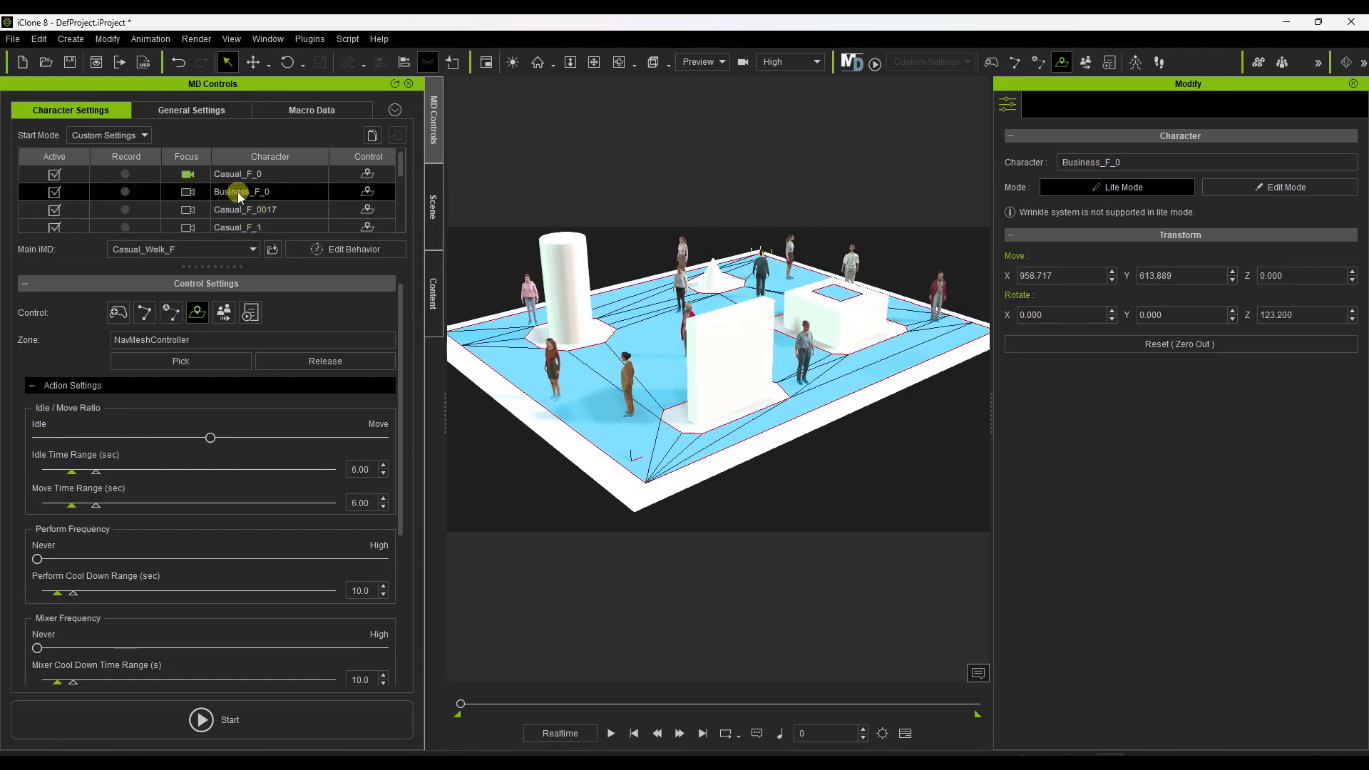
left_click(239, 210)
left_click(240, 225)
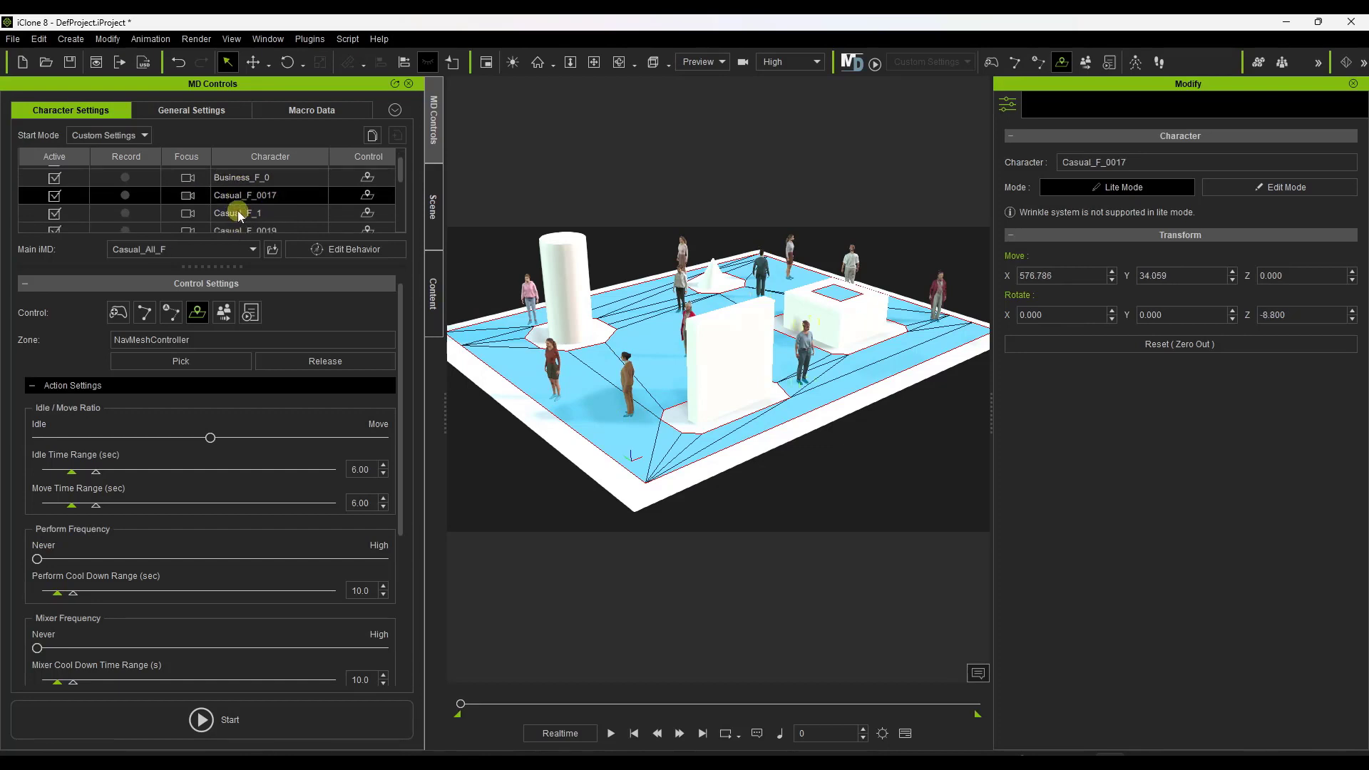
scroll(196, 563, "down", 5)
scroll(199, 571, "down", 1)
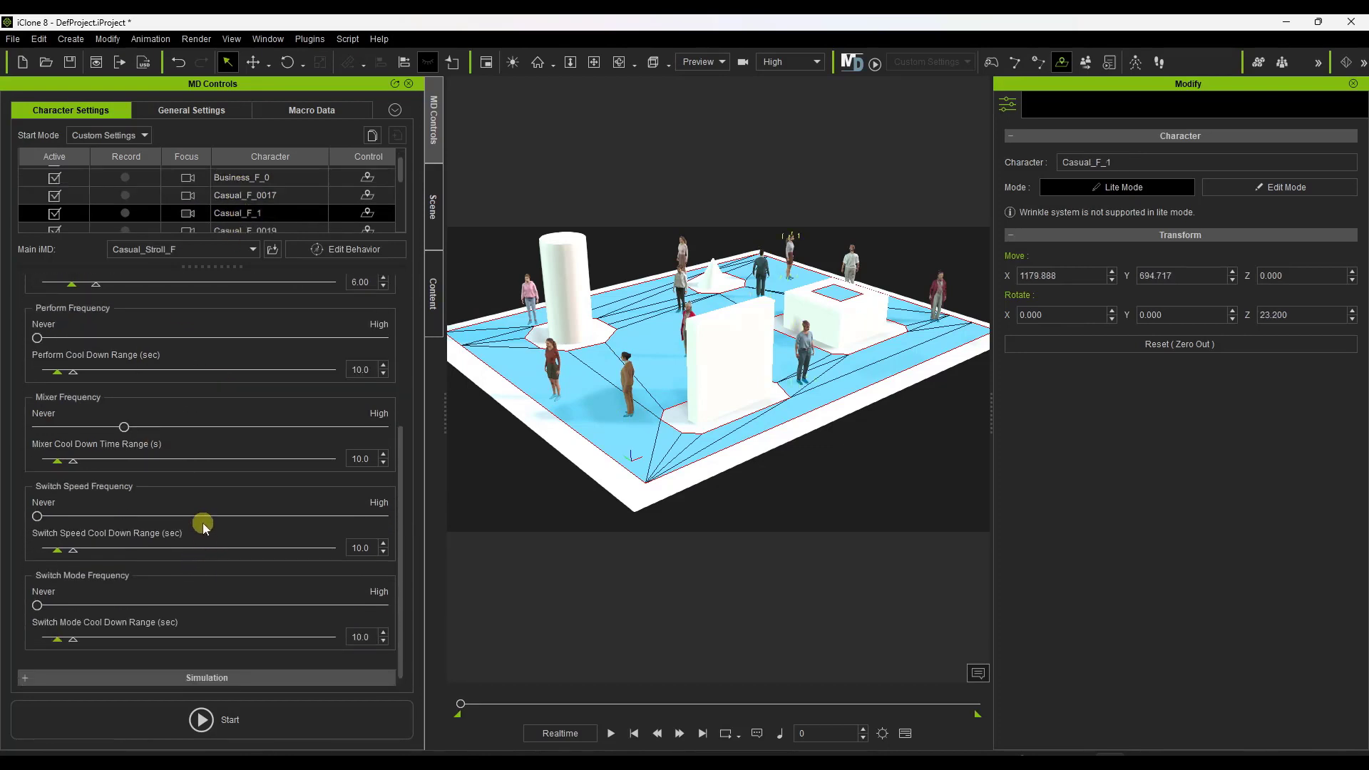
scroll(200, 519, "up", 2)
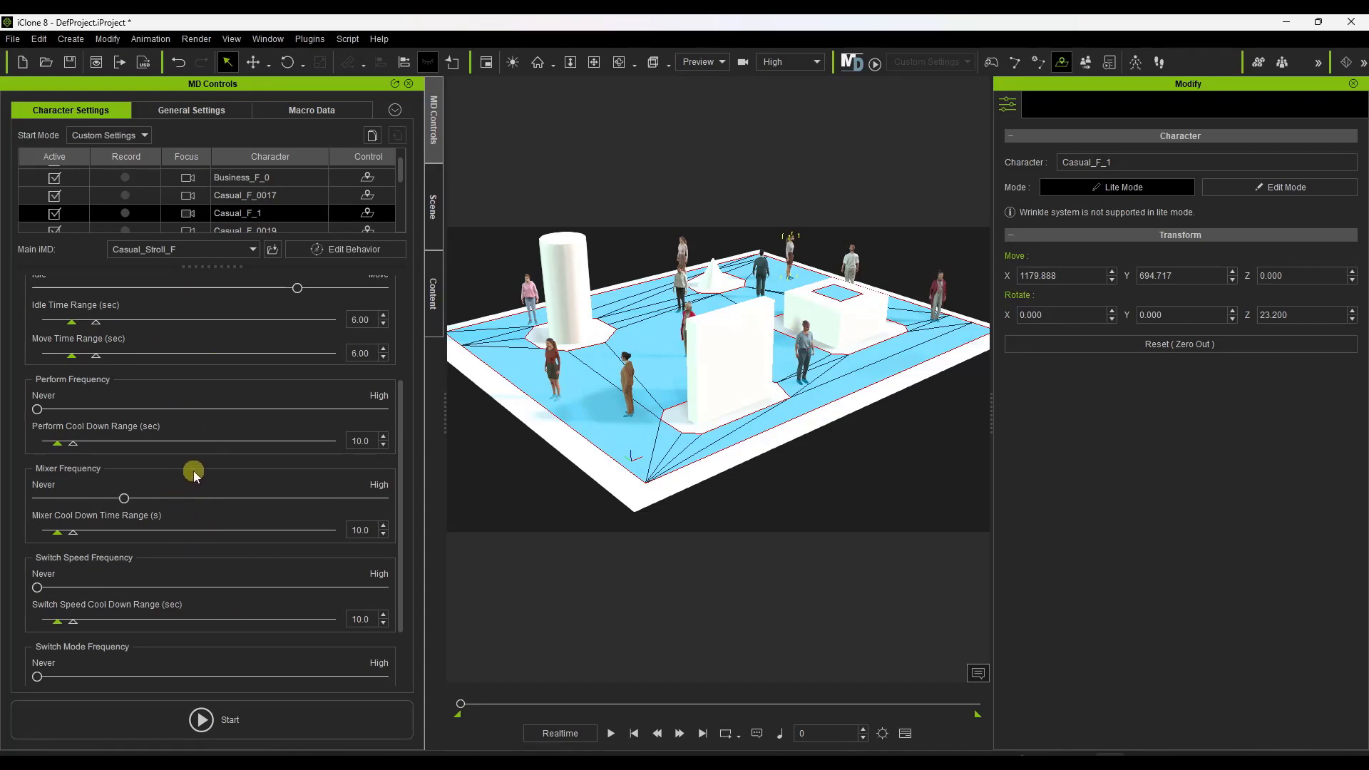
scroll(194, 475, "down", 2)
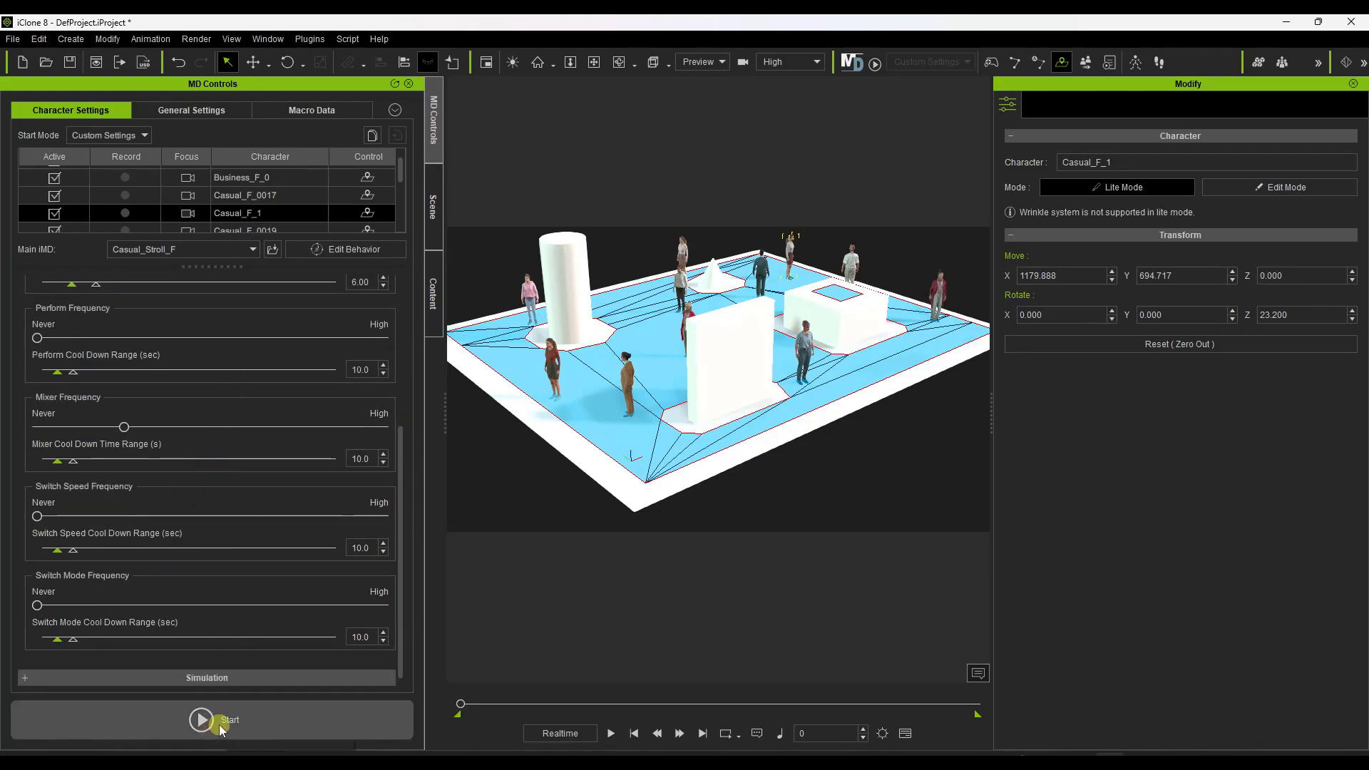
Preview the timeline briefly and run the Motion Director simulation for the crowd on the navmesh.
left_click(613, 735)
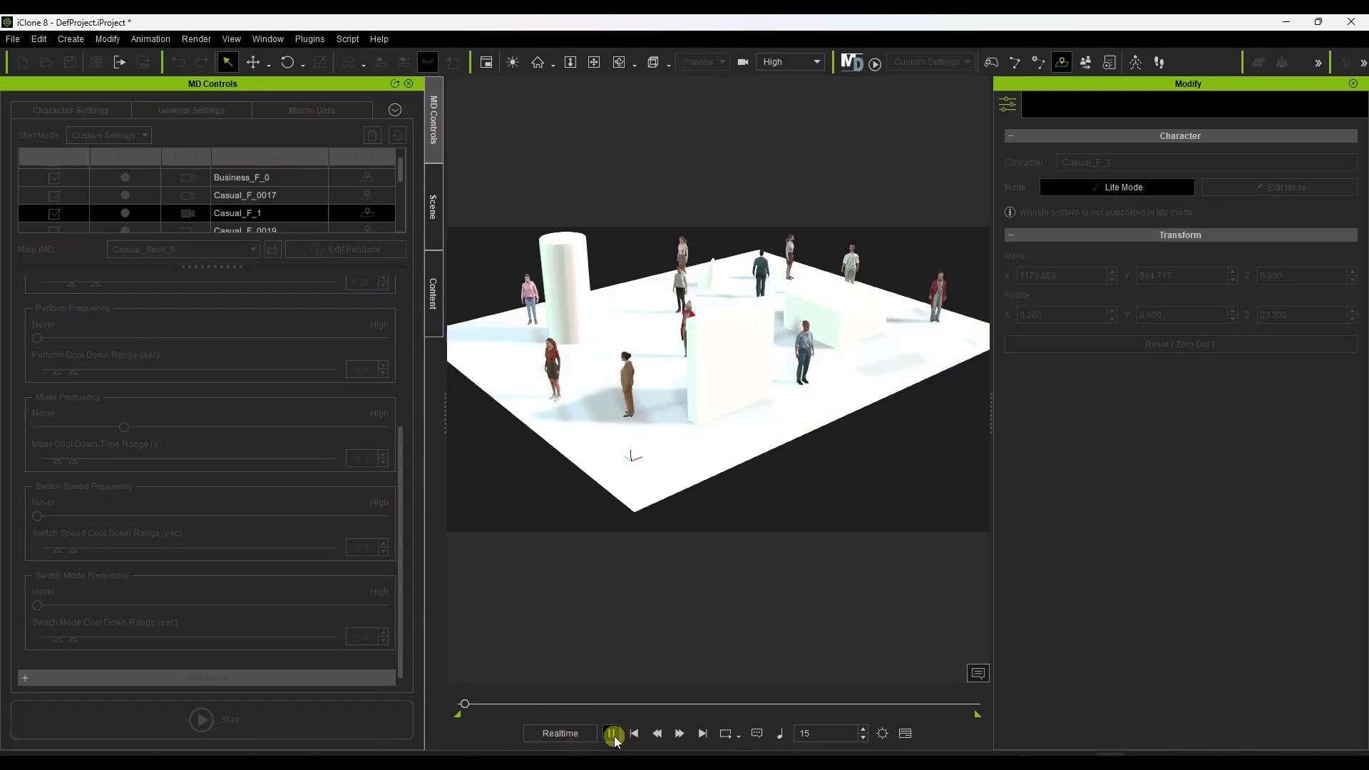
left_click(614, 735)
left_click(238, 711)
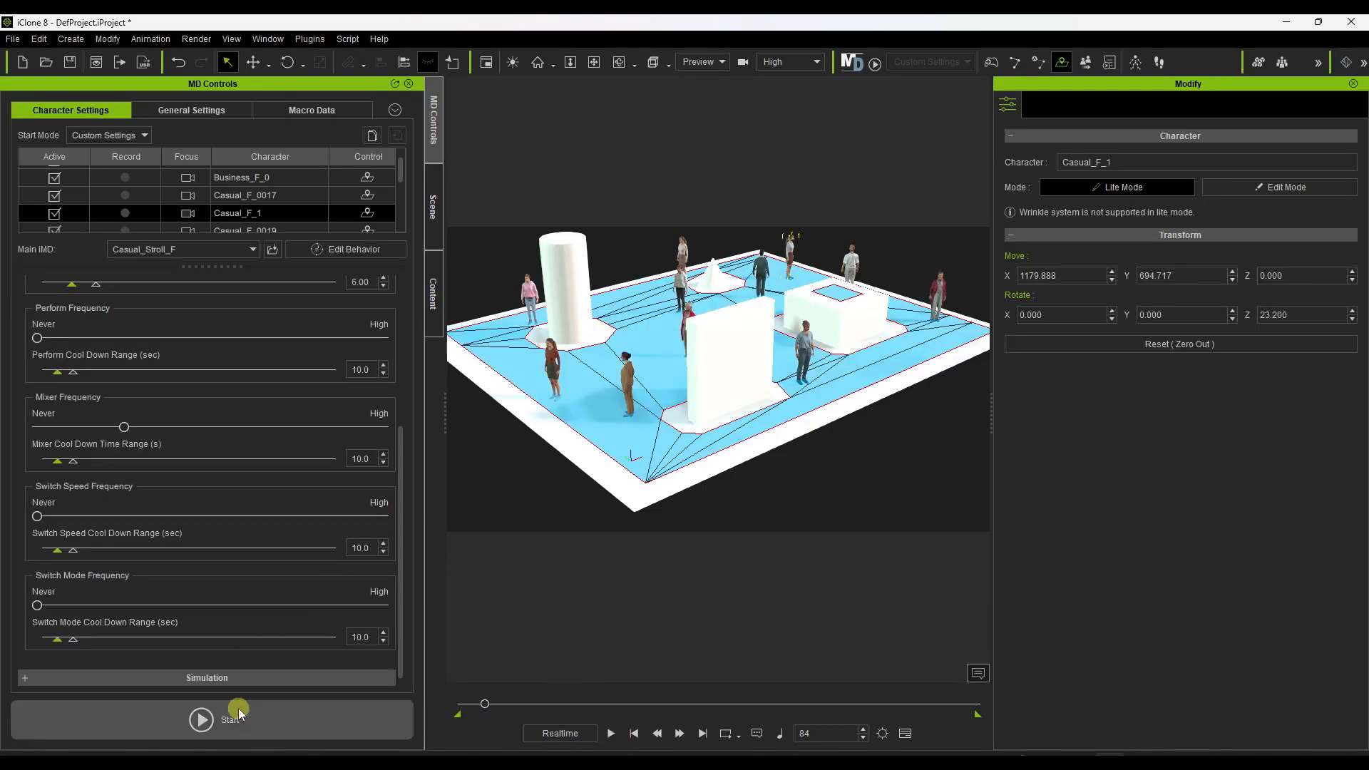
left_click(257, 721)
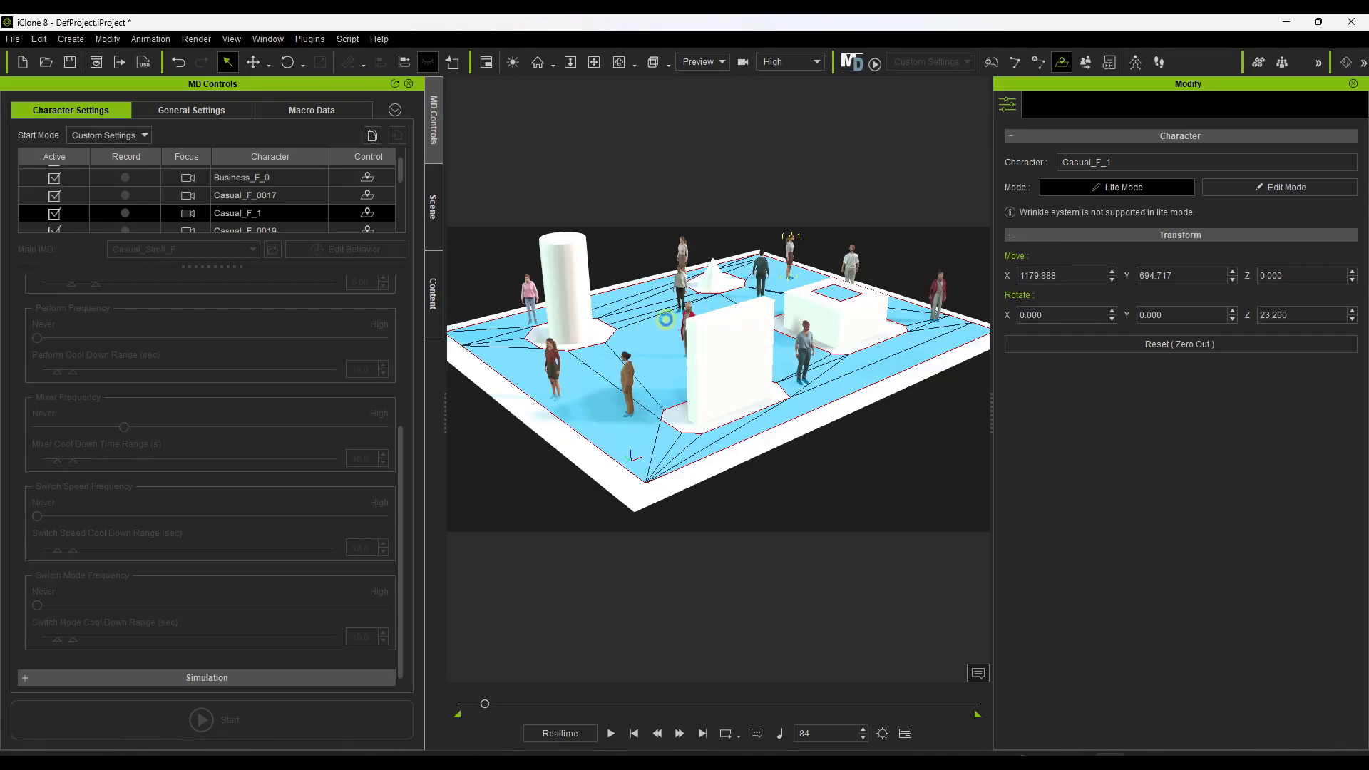
key("space")
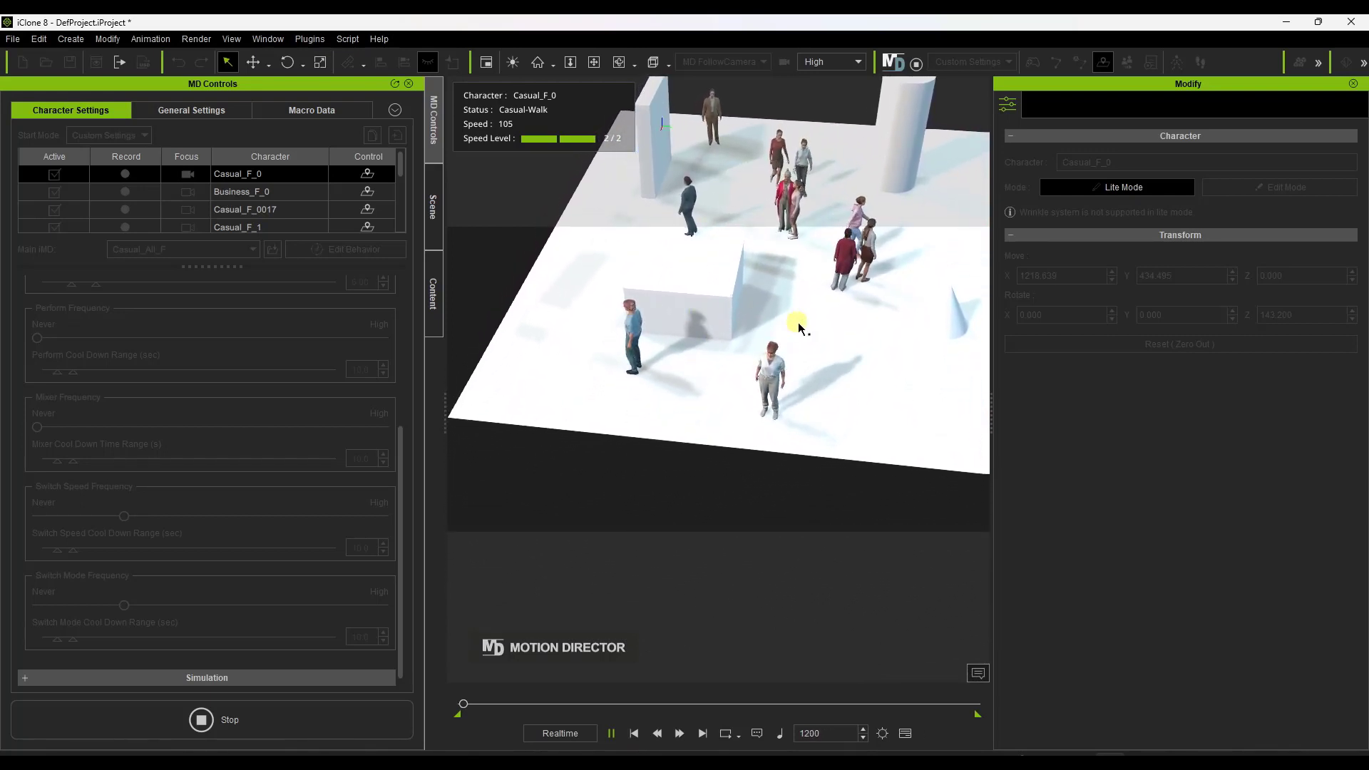
Watch the running crowd simulation from several angles and distances, and look through the character list in MD Controls.
right_click_drag(799, 320, 589, 364)
scroll(828, 345, "up", 1)
scroll(829, 348, "down", 1)
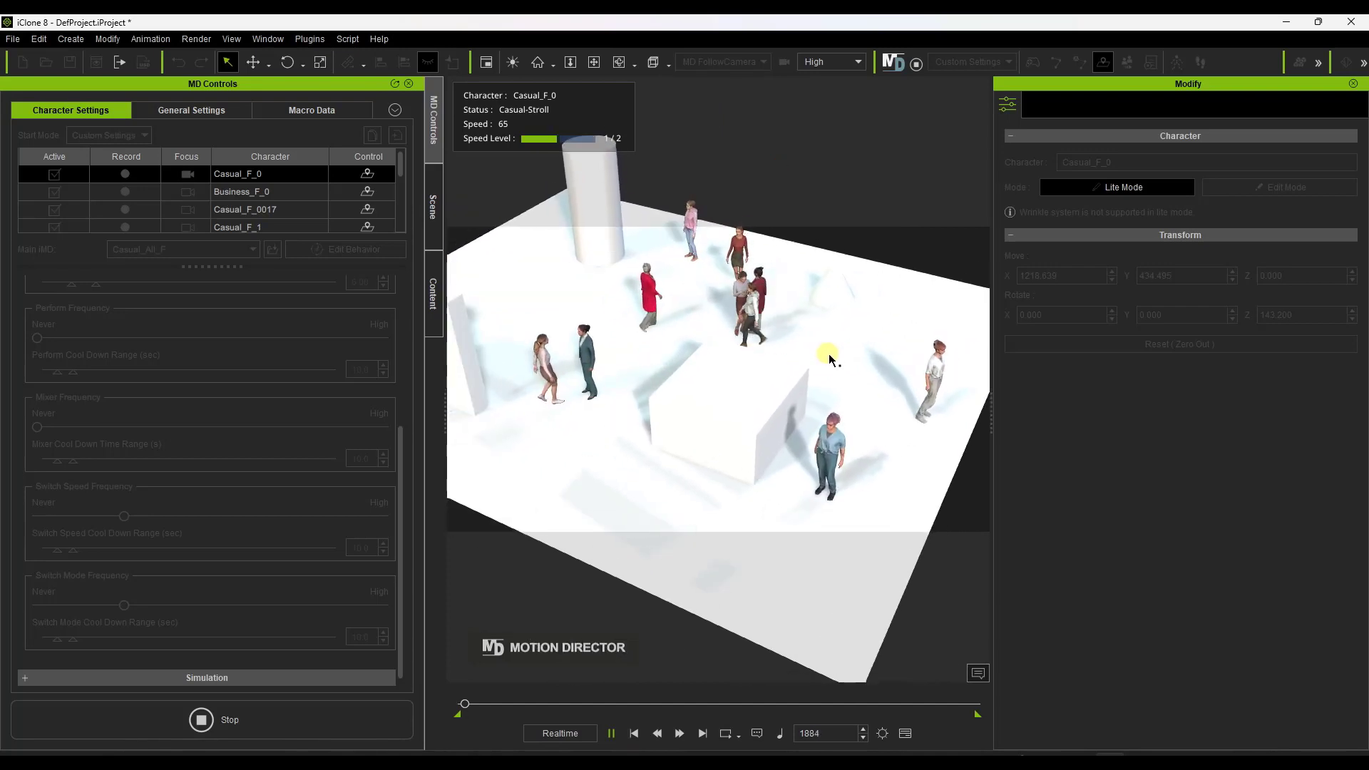
scroll(265, 197, "down", 5)
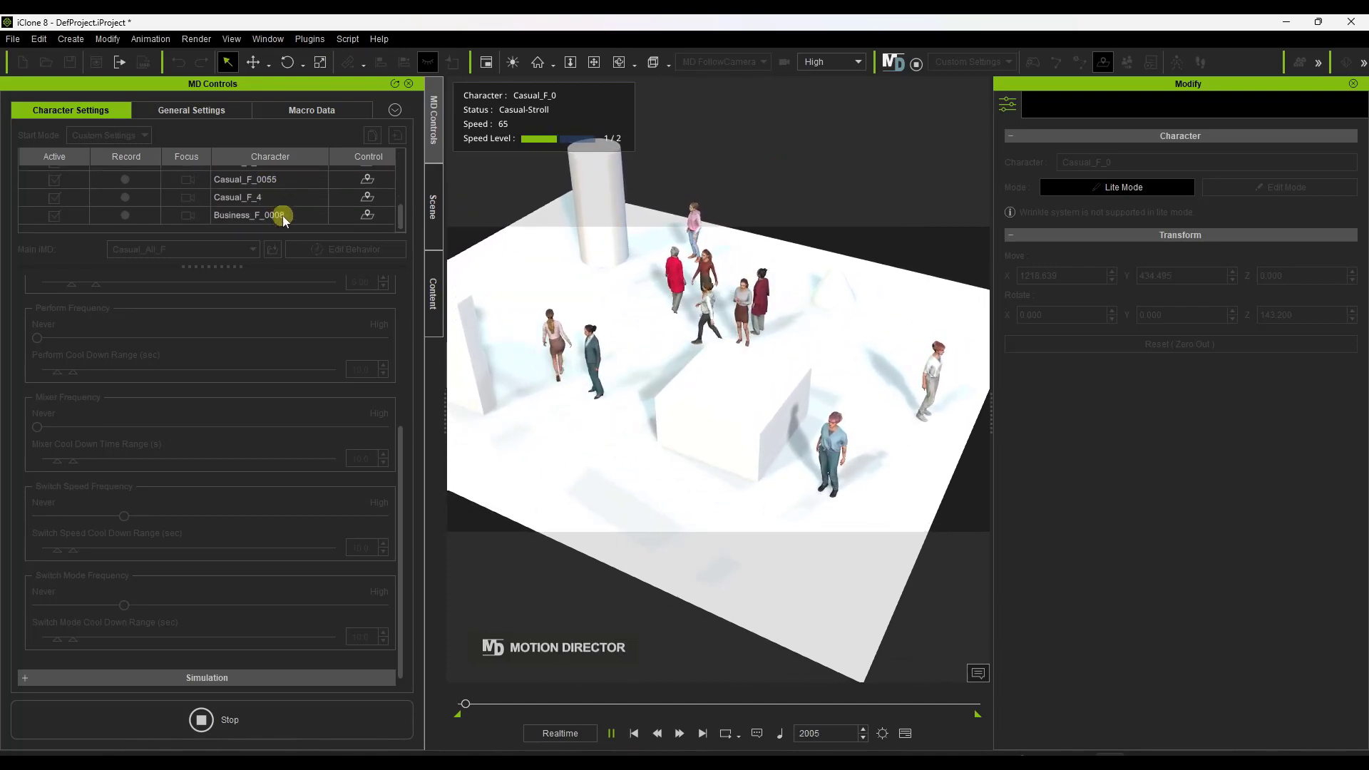
scroll(280, 218, "up", 5)
scroll(280, 225, "down", 1)
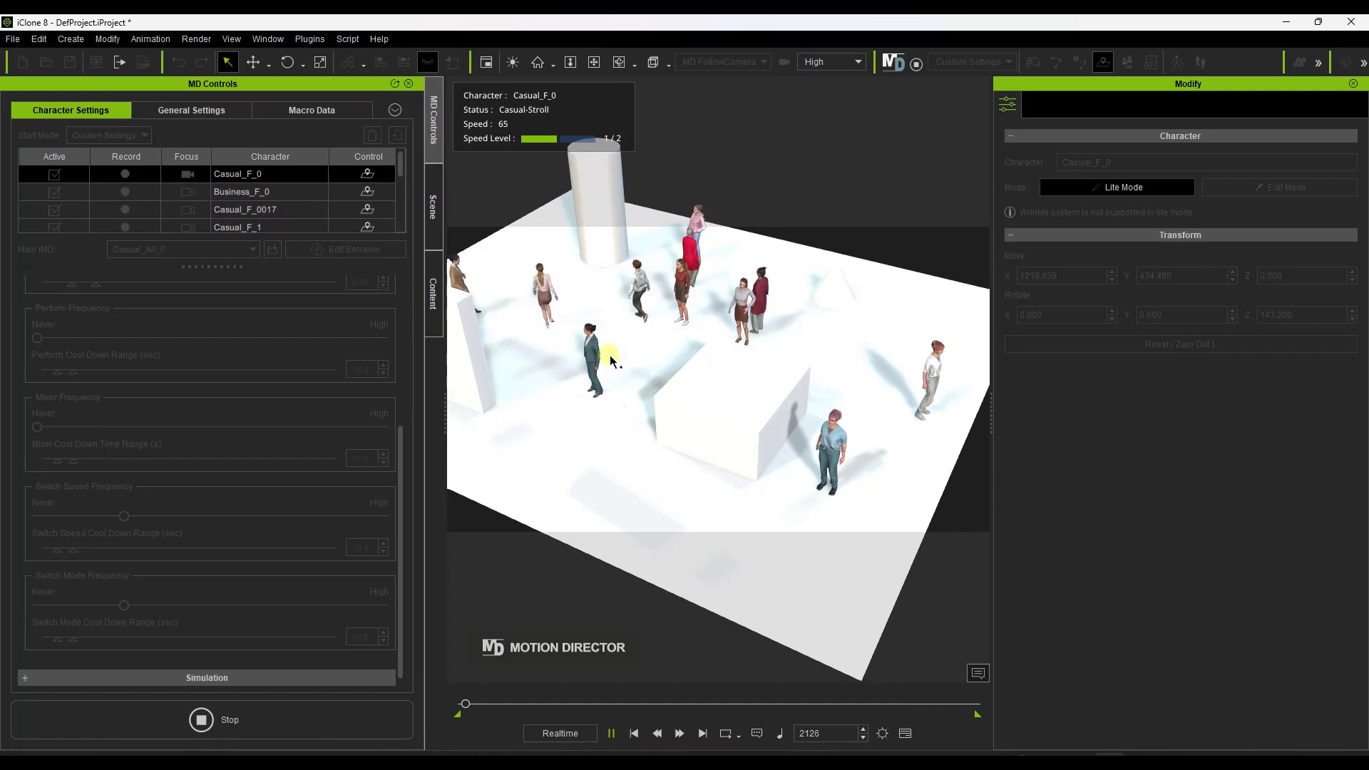
scroll(758, 361, "down", 1)
mouse_move(758, 361)
right_mouse_down()
mouse_move(767, 419)
mouse_move(734, 351)
right_mouse_up()
scroll(706, 266, "down", 1)
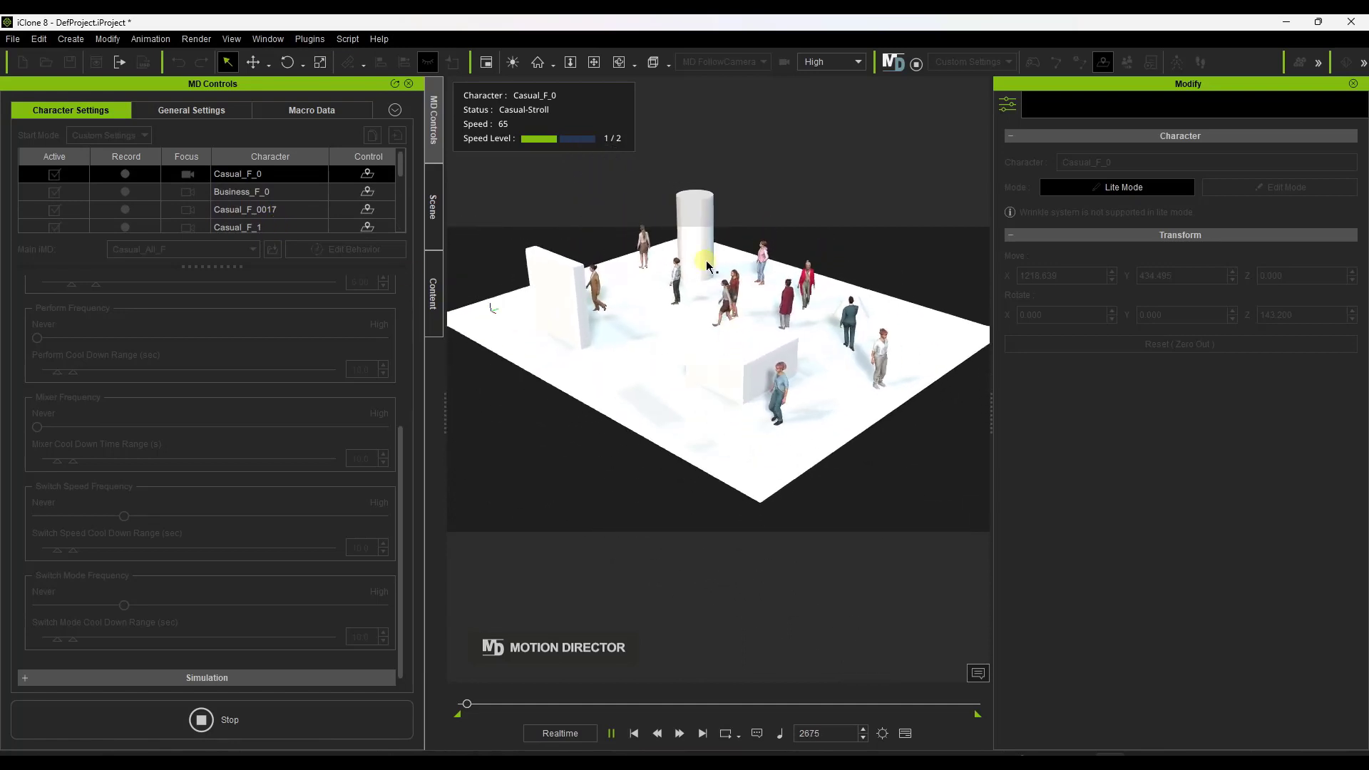
mouse_move(704, 261)
right_mouse_down()
mouse_move(724, 268)
mouse_move(724, 330)
mouse_move(776, 337)
mouse_move(865, 308)
mouse_move(651, 268)
mouse_move(771, 199)
mouse_move(758, 260)
mouse_move(706, 237)
right_mouse_up()
scroll(728, 269, "up", 3)
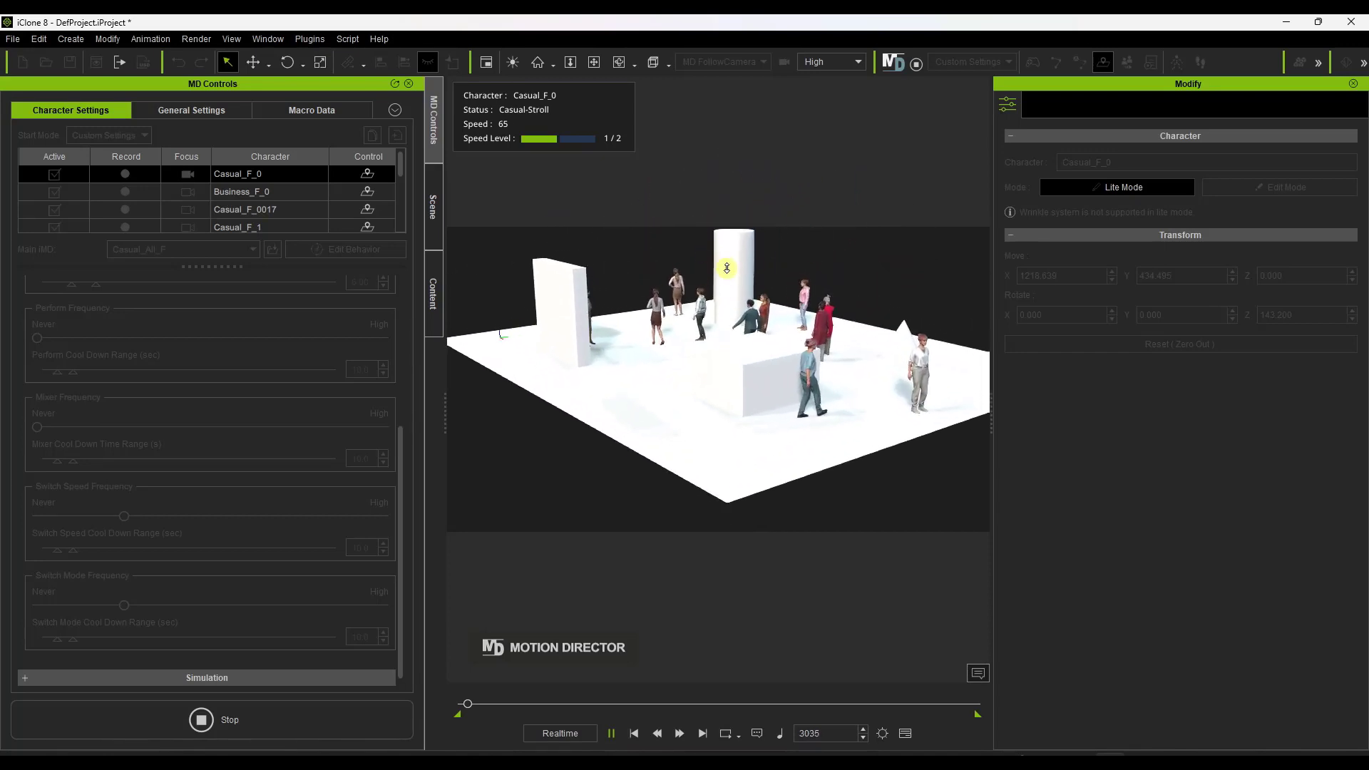
scroll(742, 278, "up", 6)
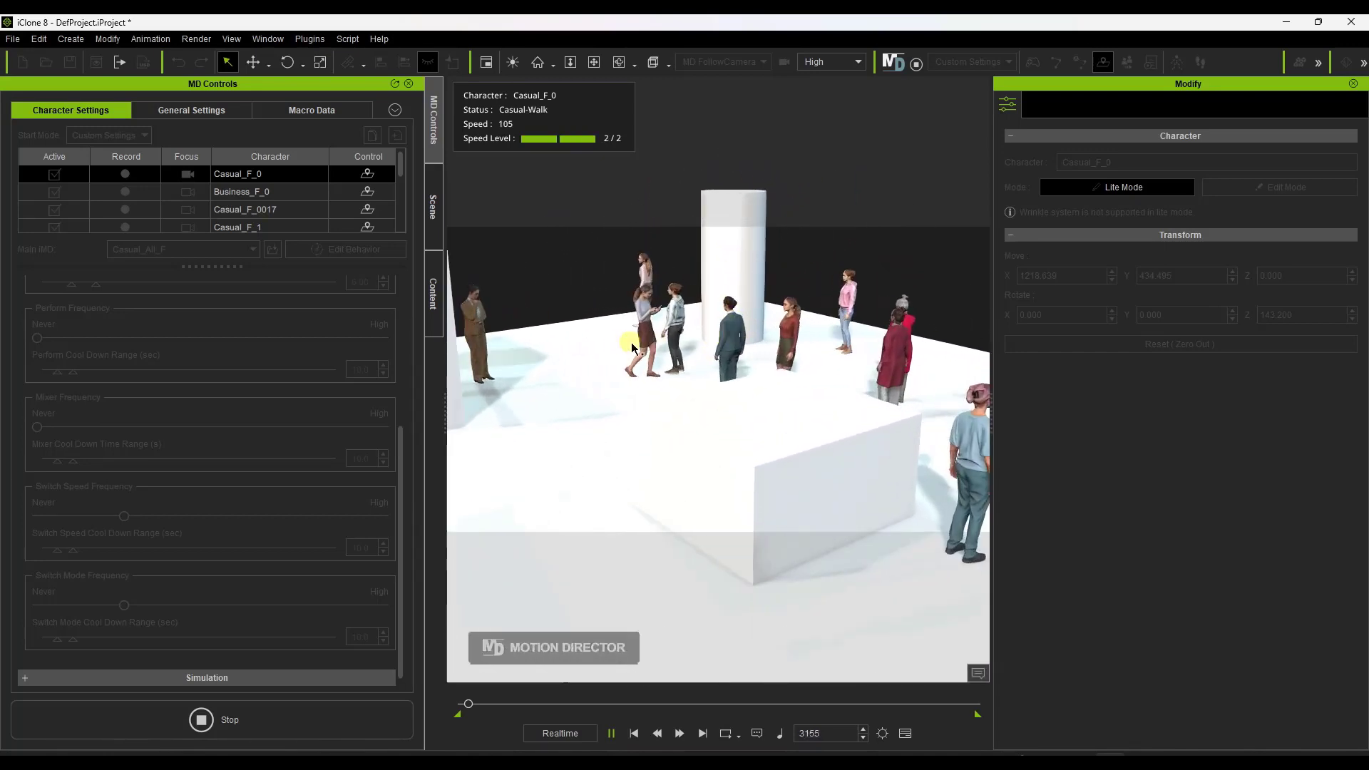
right_click_drag(632, 340, 691, 387)
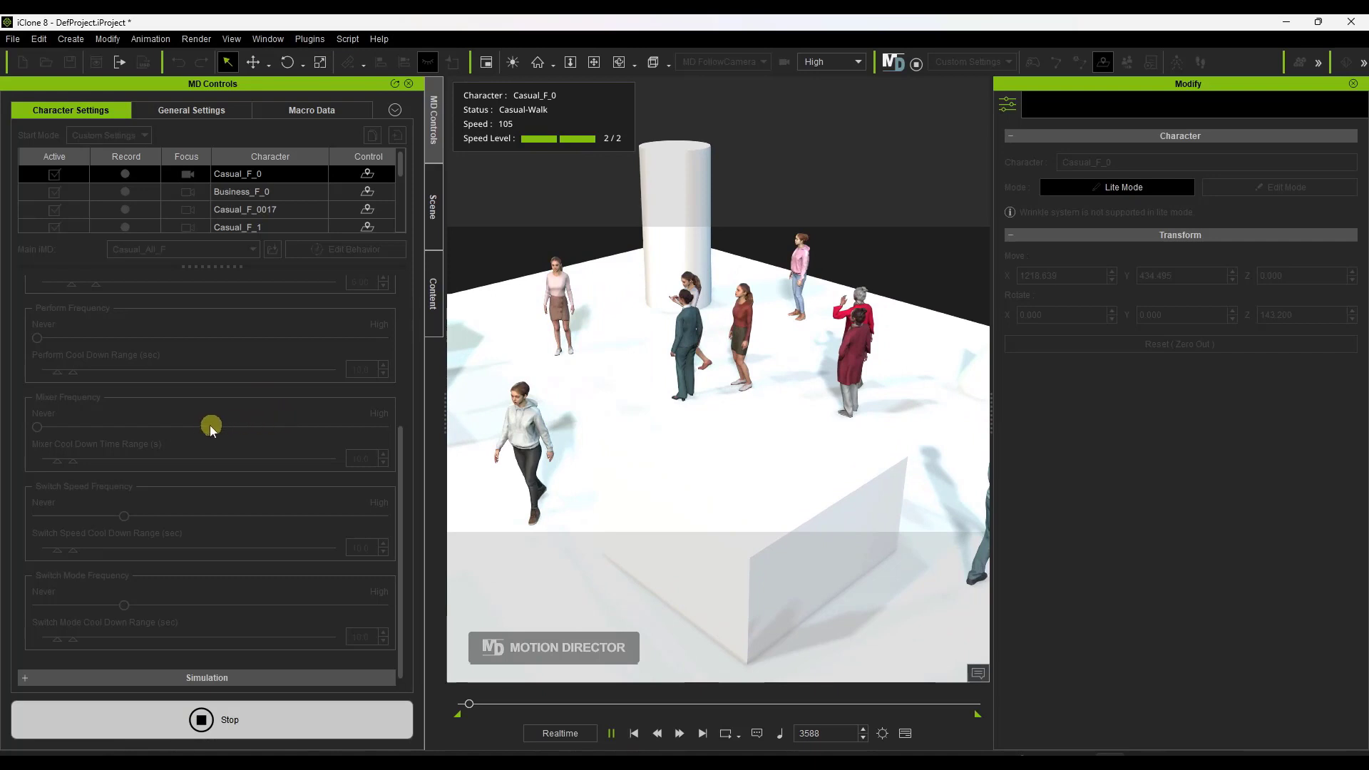
Expand the Simulation settings, select all characters from Casual_F_0 to Business_F_0008 and set their Agent Radius to 60.
left_click(181, 679)
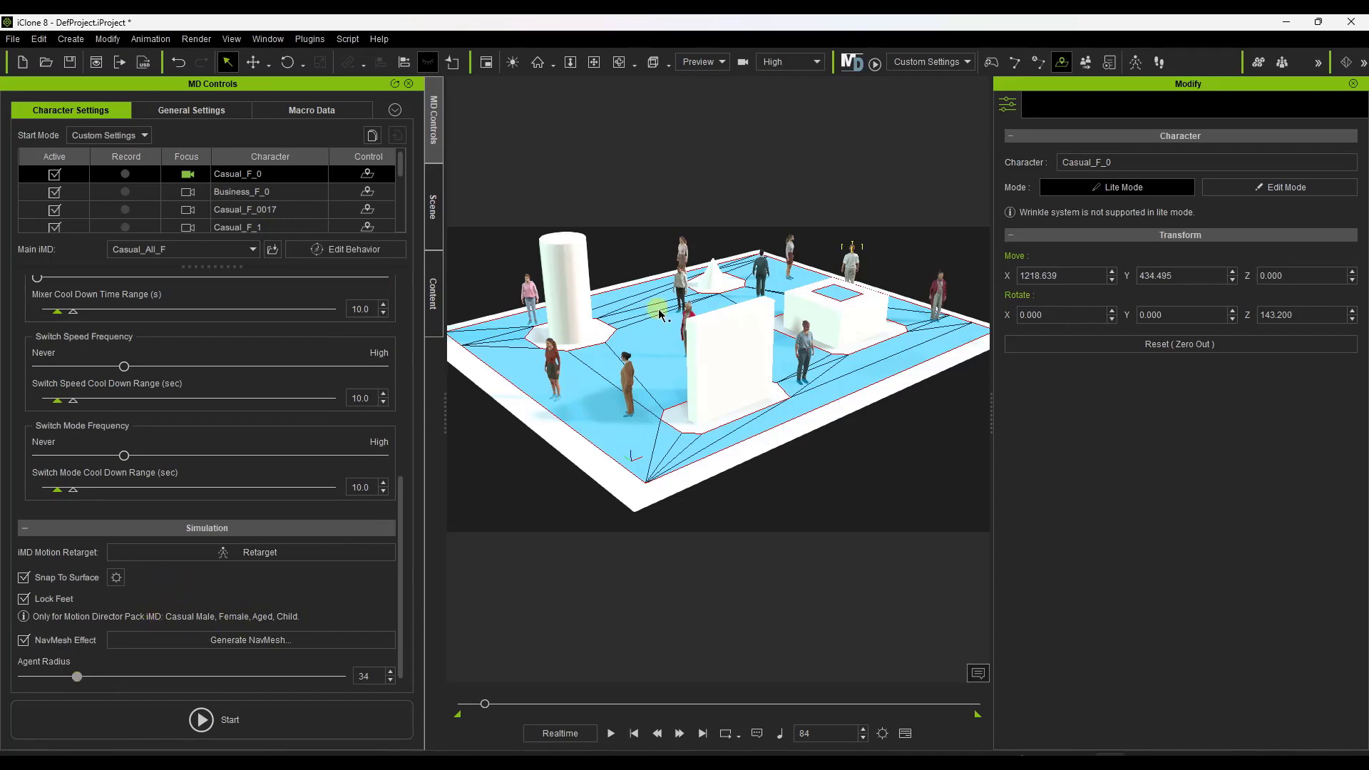
scroll(660, 314, "up", 6)
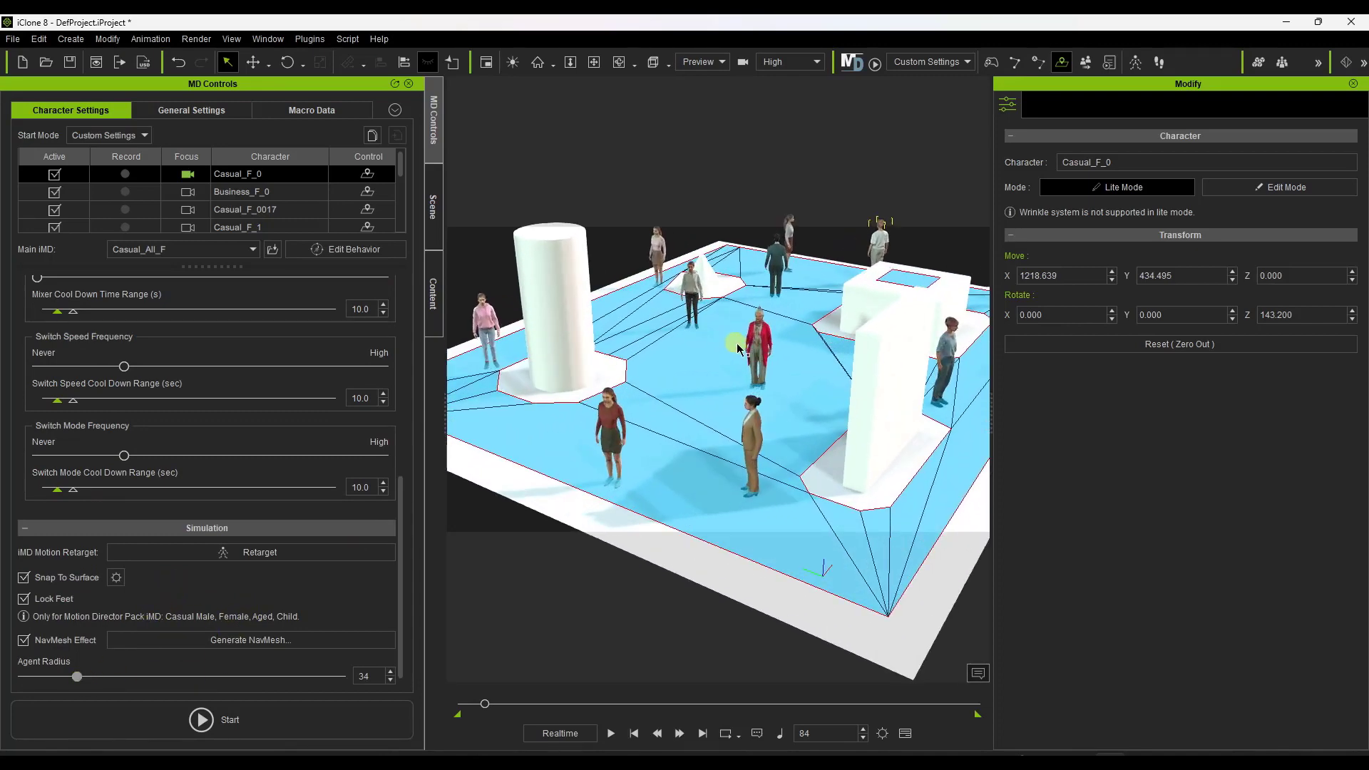
scroll(740, 346, "up", 1)
scroll(731, 322, "down", 2)
right_click_drag(668, 327, 514, 412)
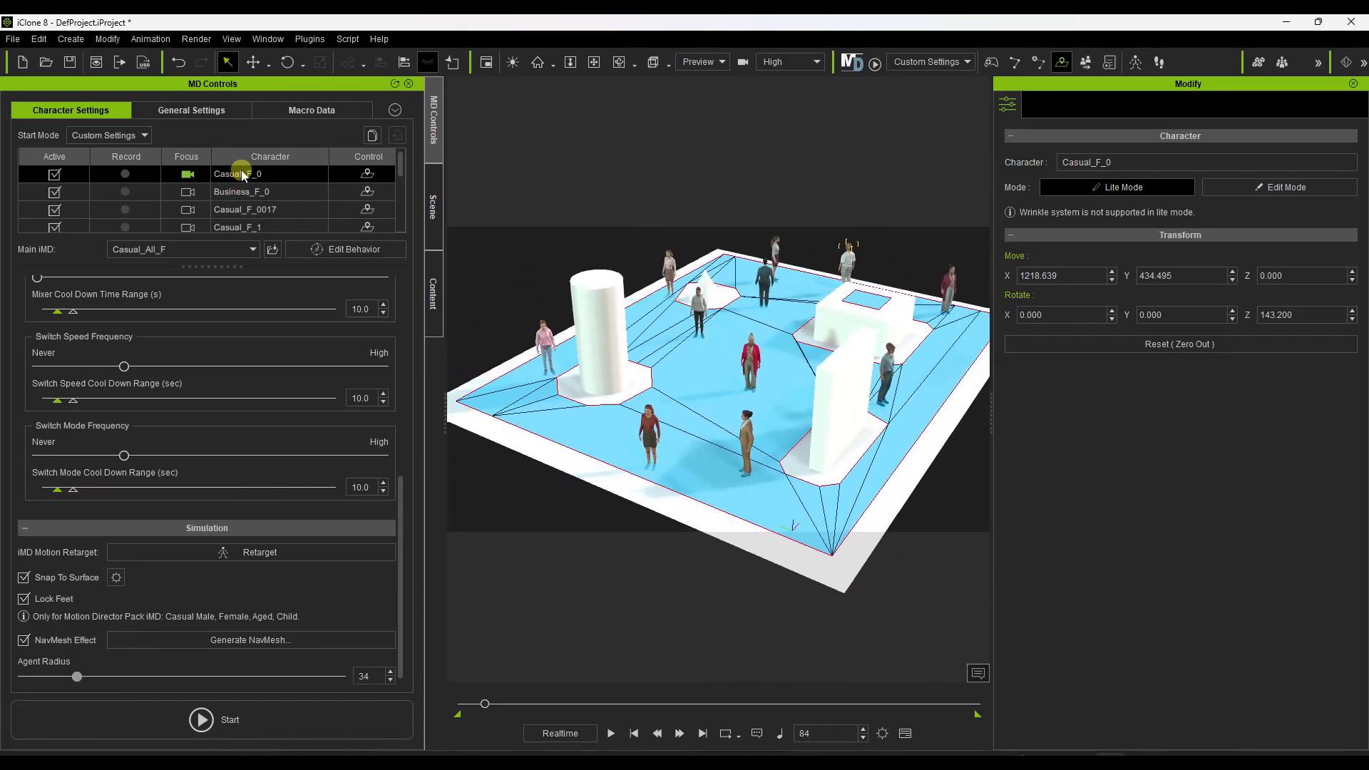
scroll(245, 199, "down", 3)
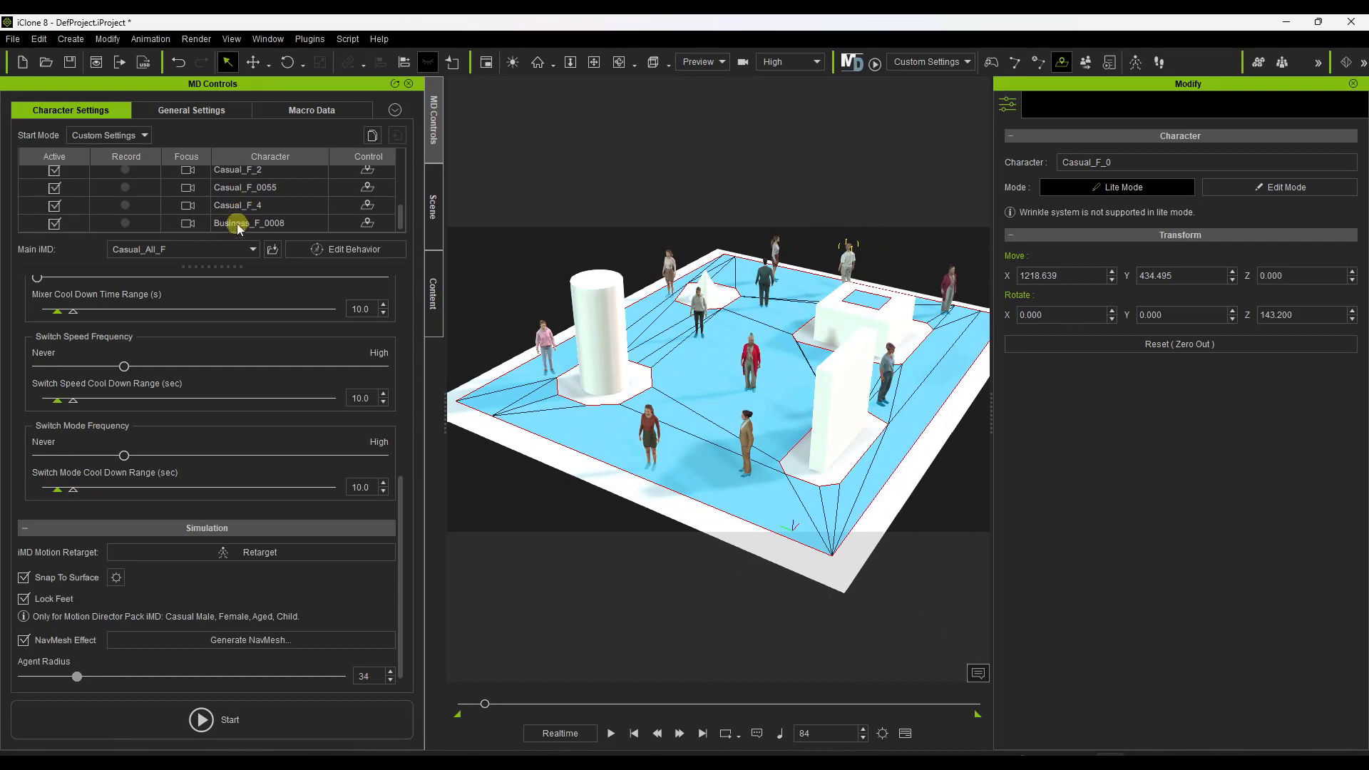
left_click(237, 223, "shift")
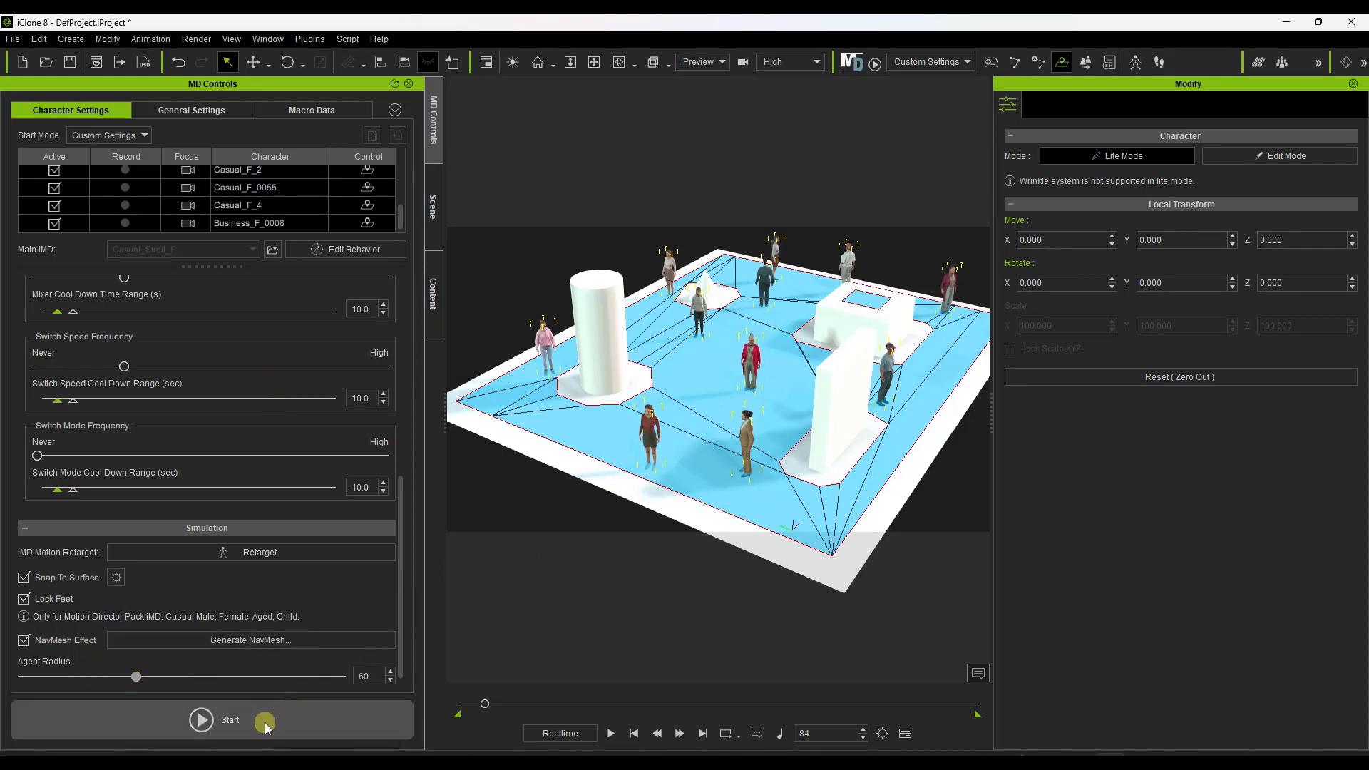
Run the crowd simulation with flocking turned on, watch it from several angles, and return the timeline to frame 0.
left_click(232, 724)
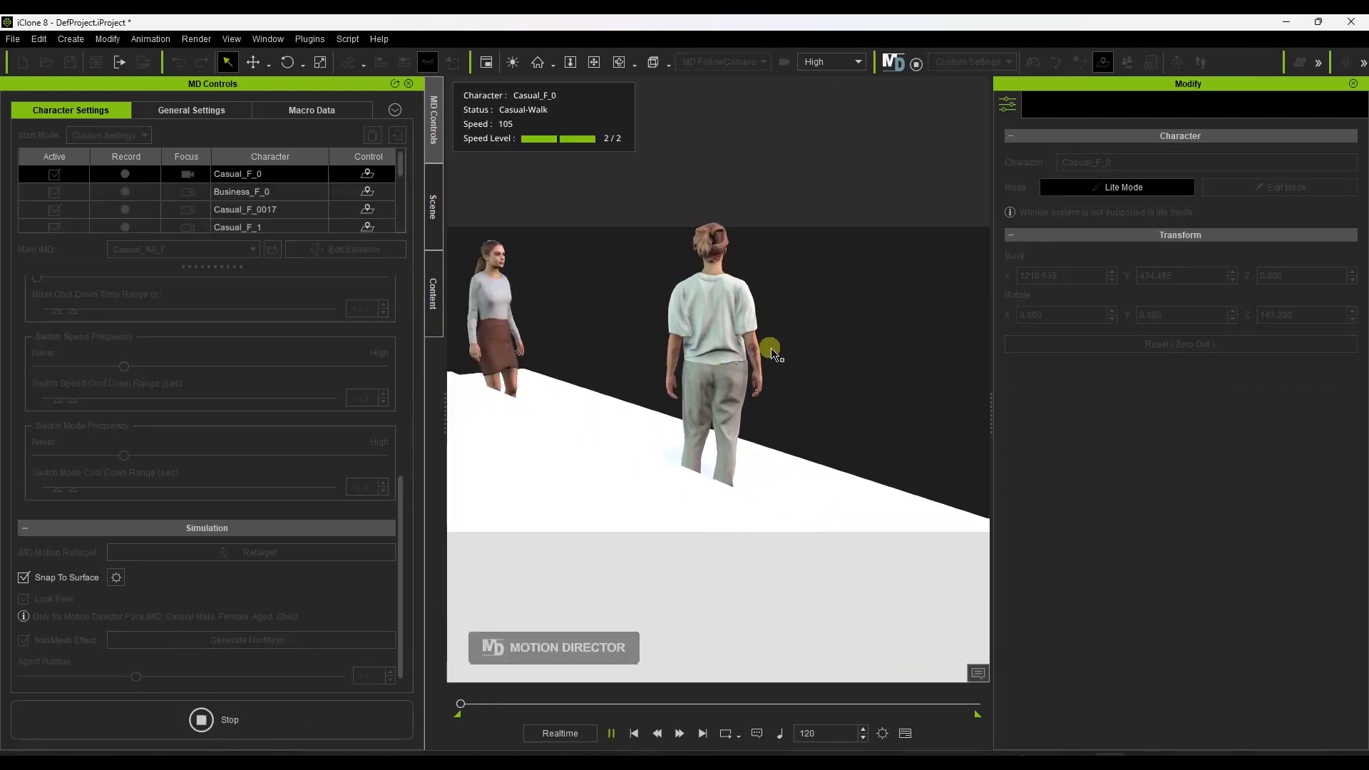
scroll(760, 358, "down", 5)
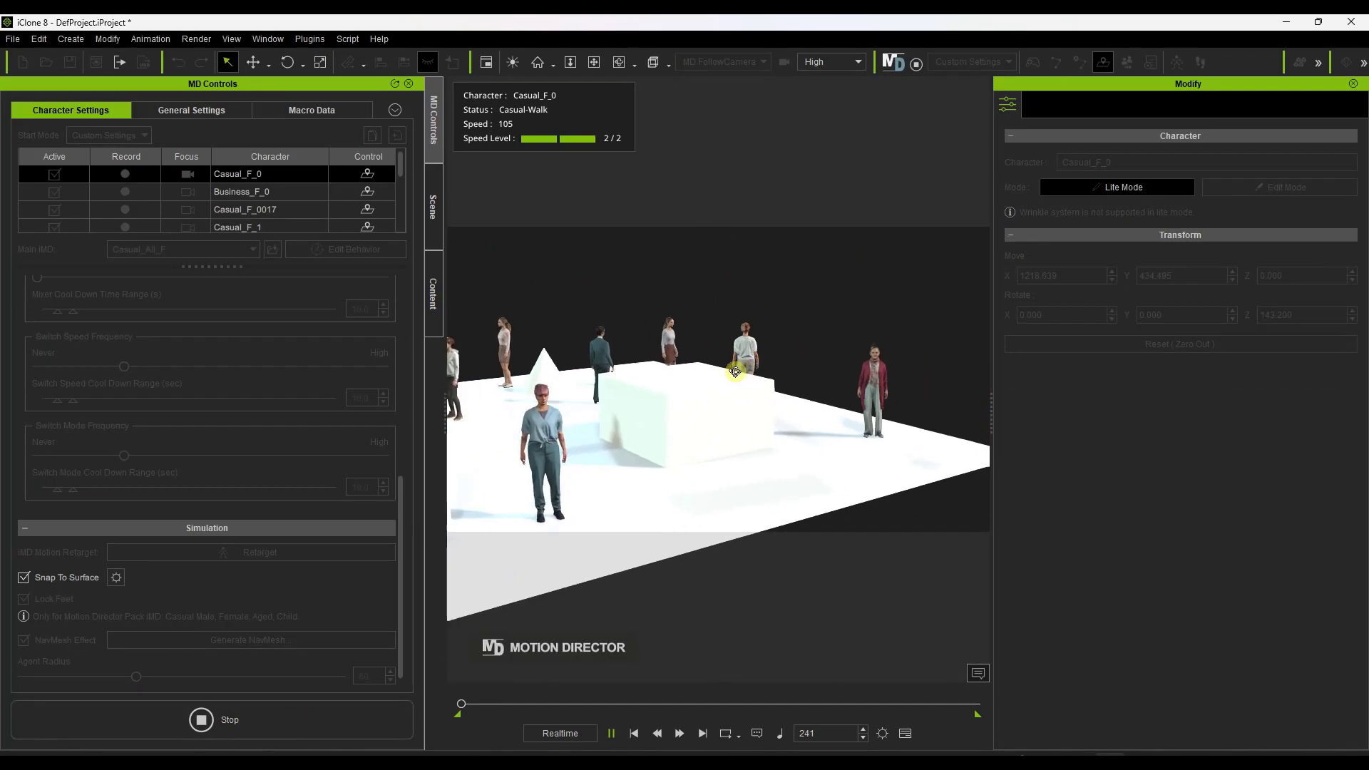
right_click_drag(734, 366, 575, 447)
scroll(800, 375, "down", 2)
key("f")
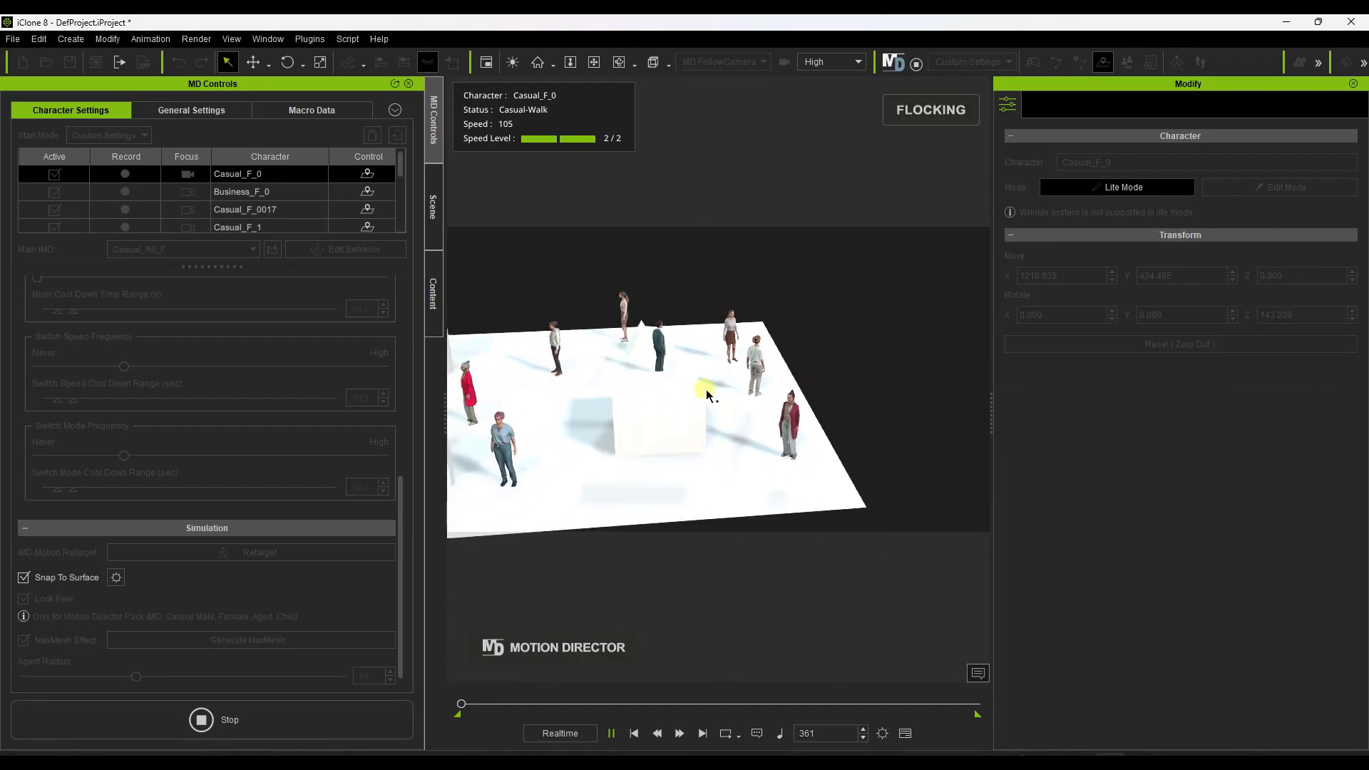
right_click_drag(712, 376, 636, 294)
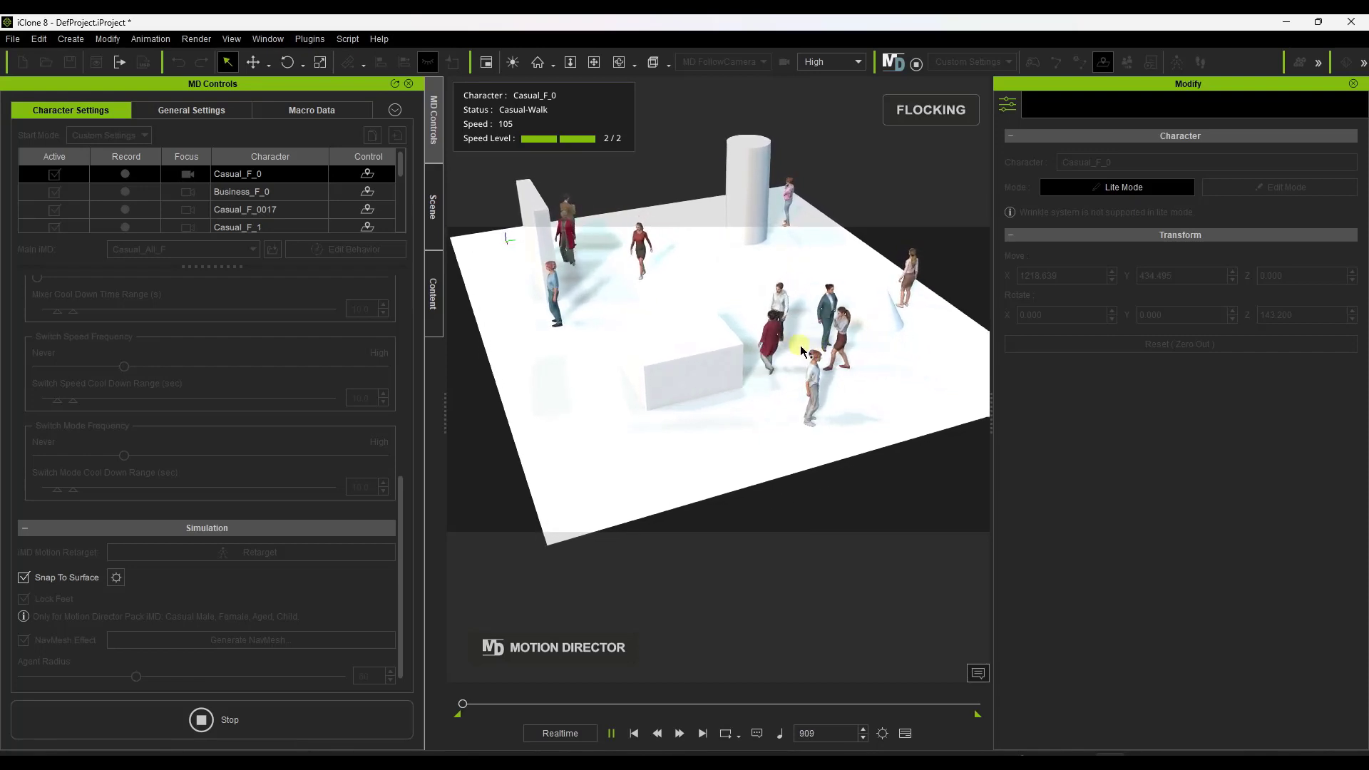
scroll(799, 348, "up", 3)
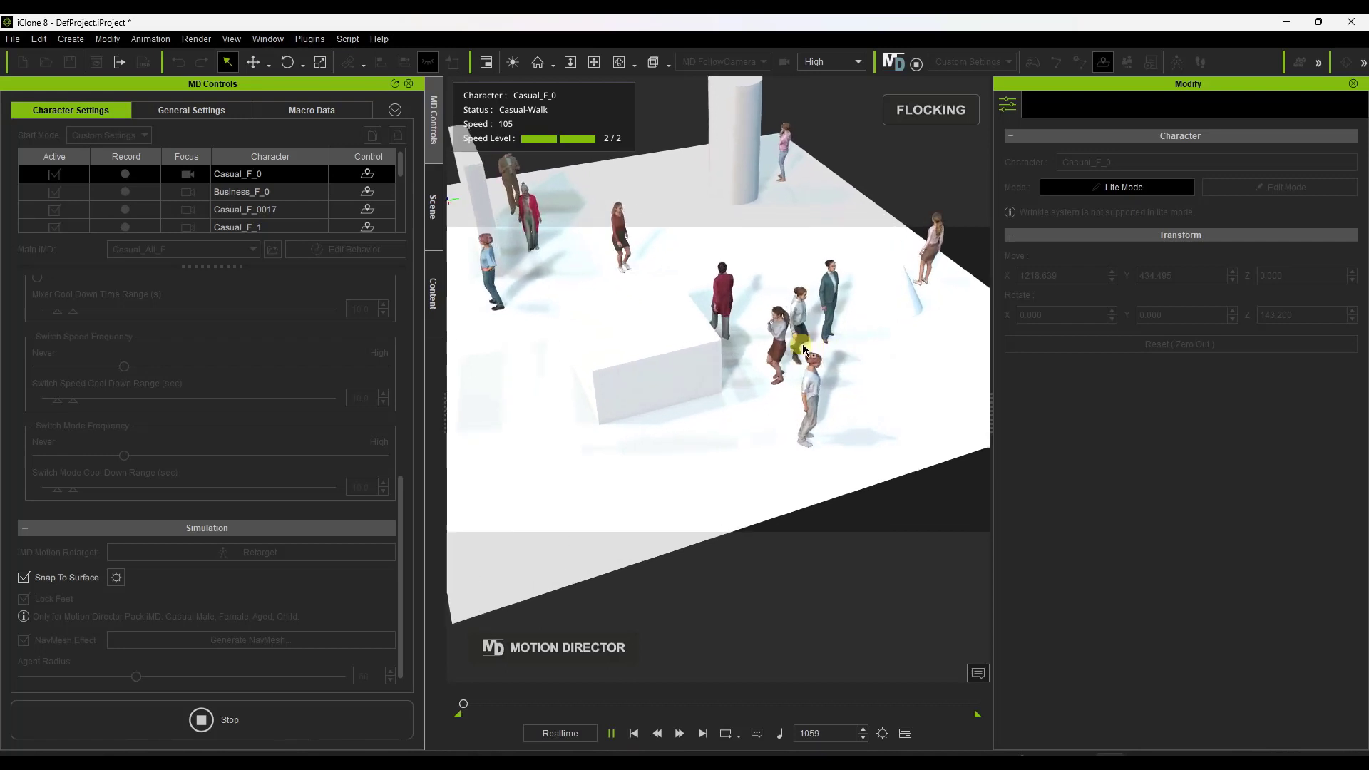
scroll(813, 348, "down", 3)
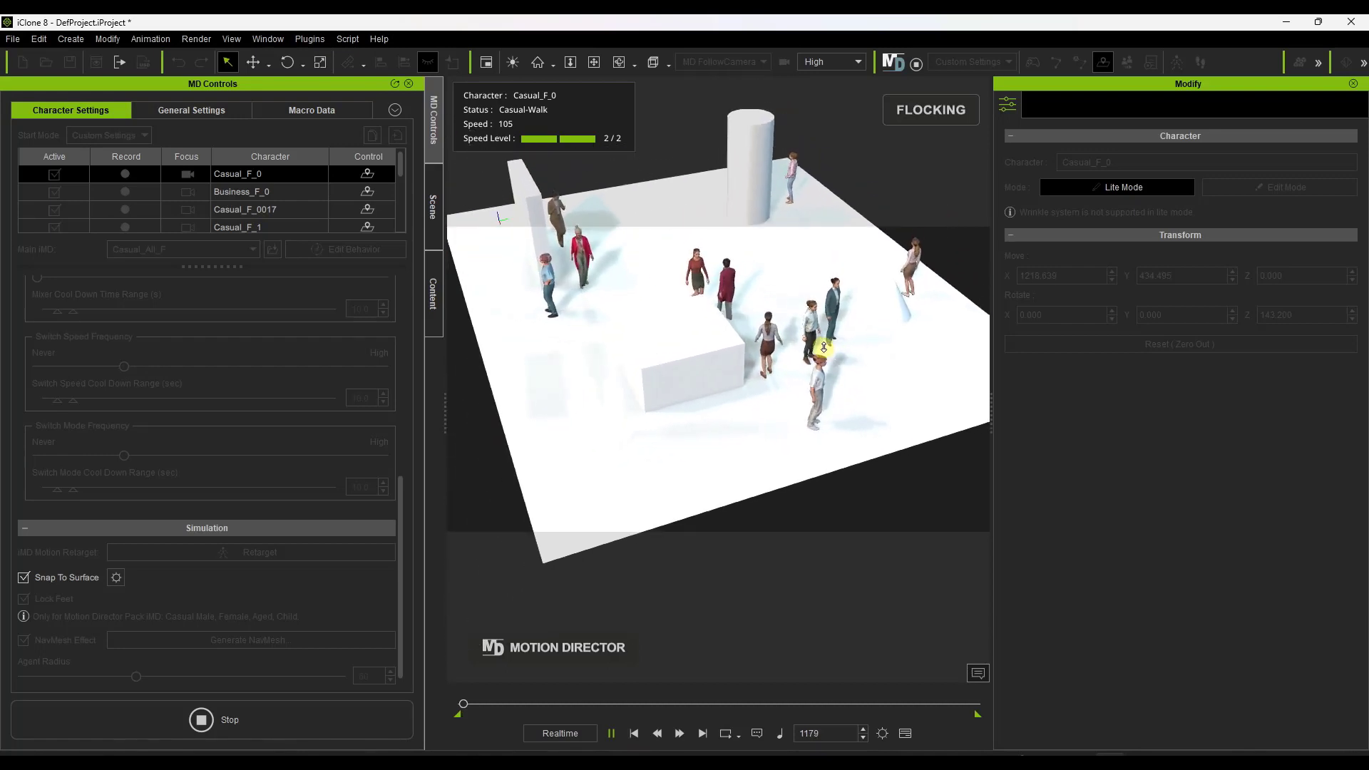
right_click_drag(823, 347, 763, 274)
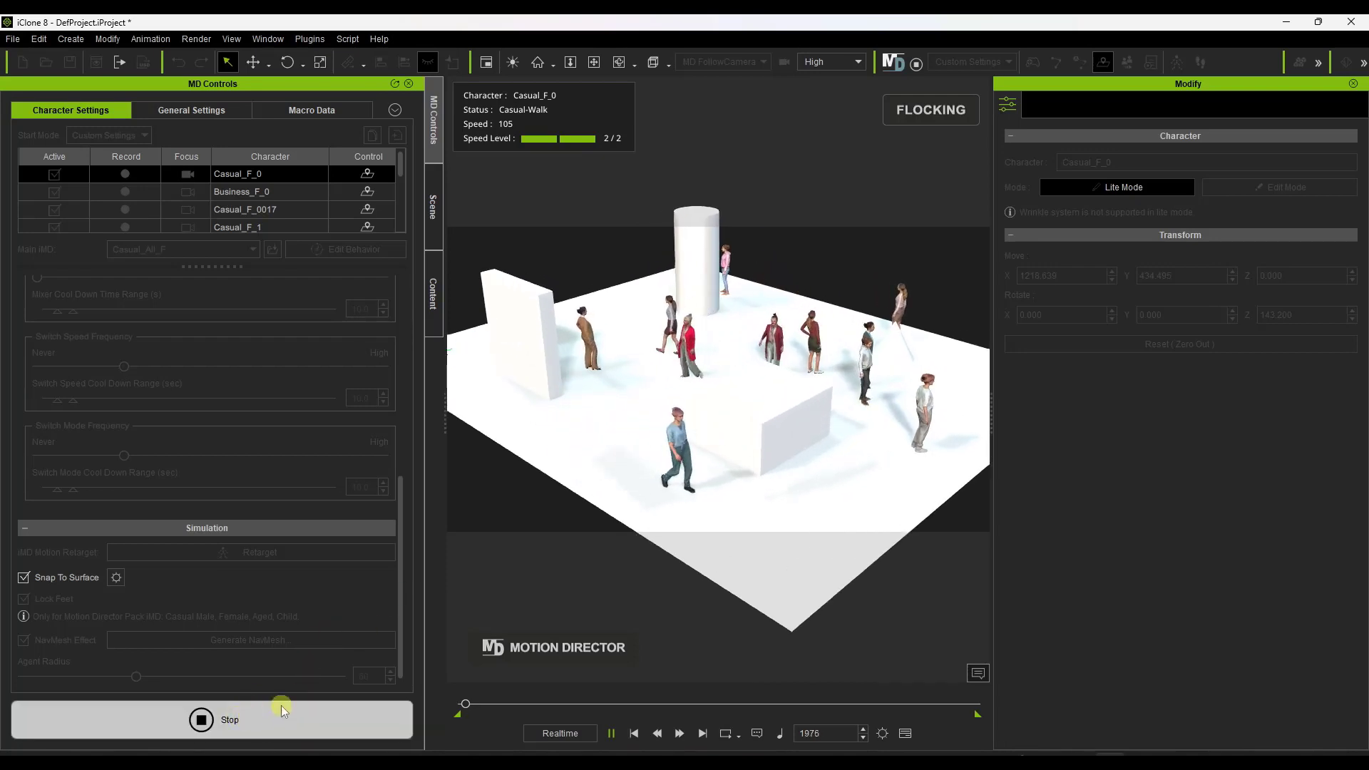
left_click(412, 712)
left_click(472, 706)
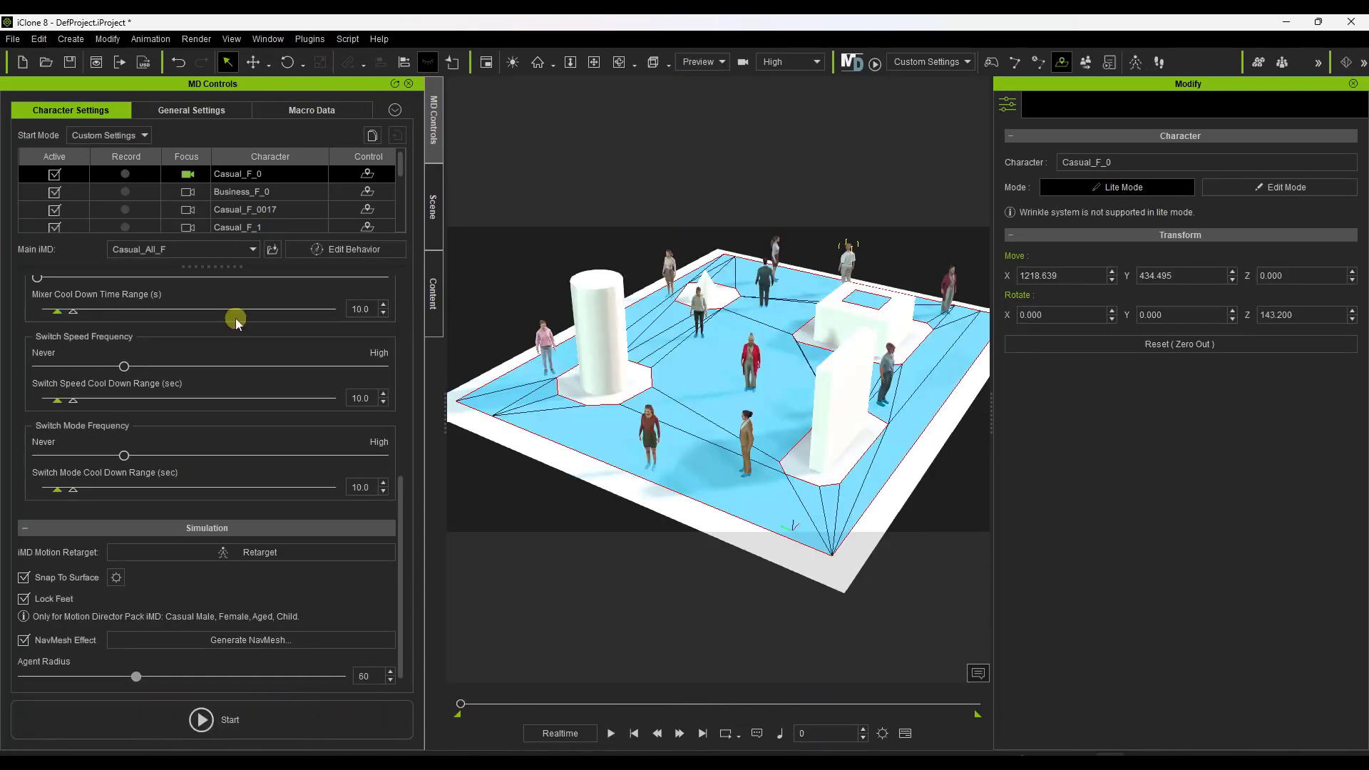
Select all characters in the MD Controls list and enable recording for them.
scroll(243, 194, "down", 5)
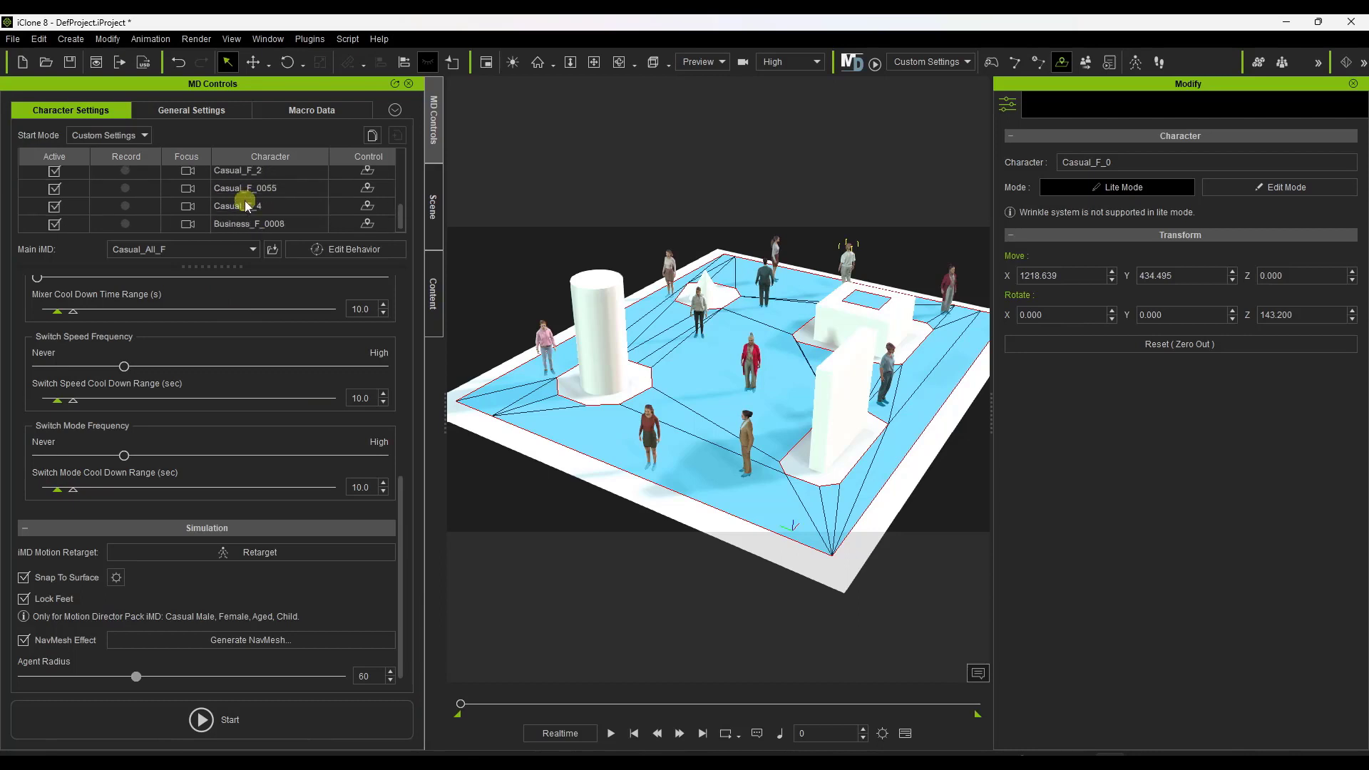
left_click(238, 223, "shift")
scroll(144, 189, "up", 5)
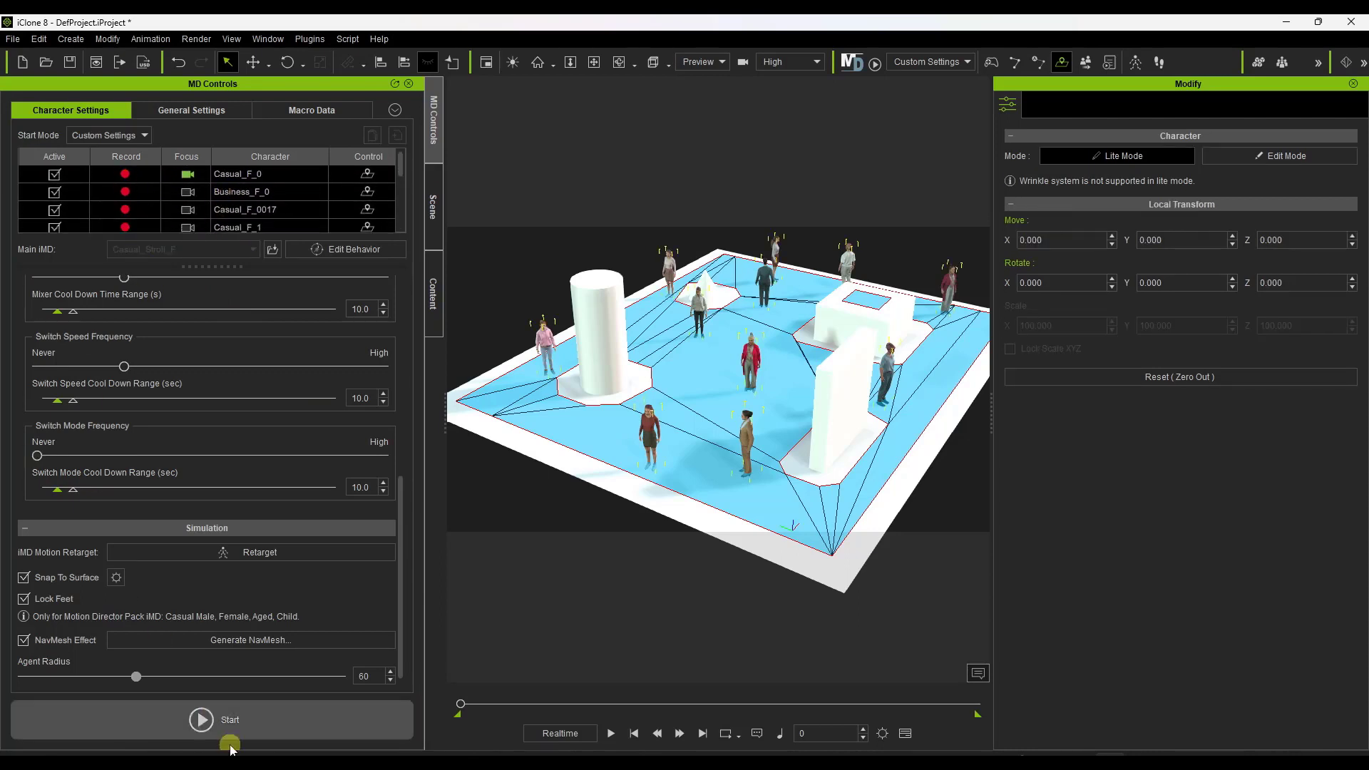
Record a Motion Director simulation of the whole crowd while watching it from several angles, and stop the recording.
left_click(210, 720)
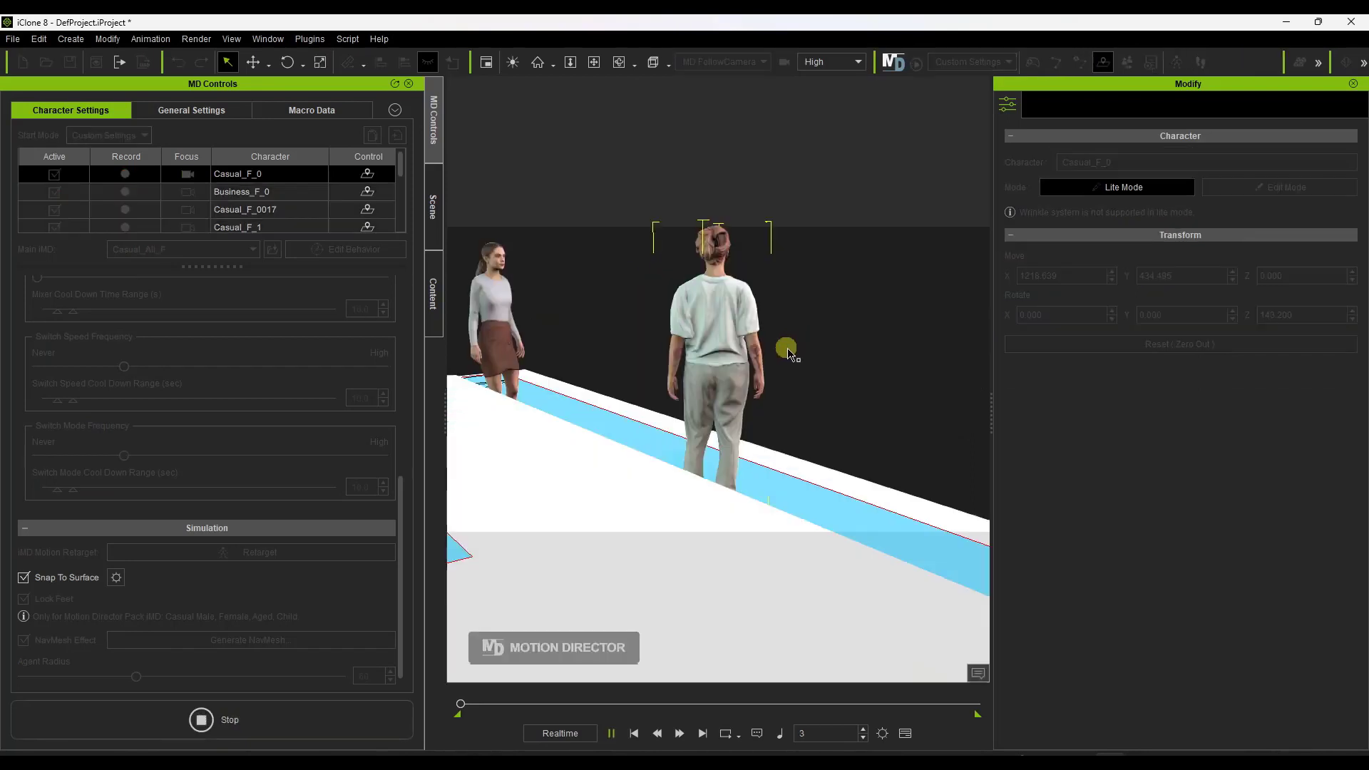
scroll(772, 393, "down", 5)
scroll(778, 386, "down", 6)
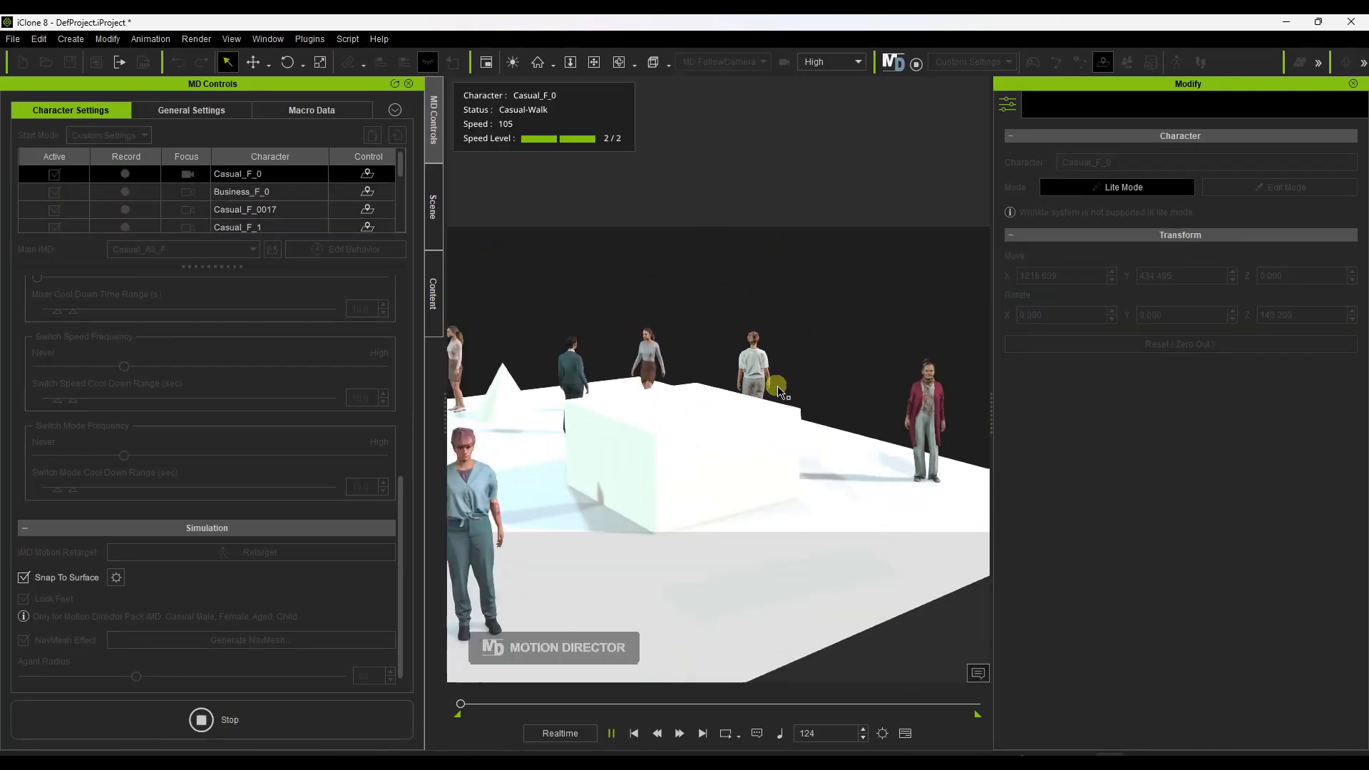
right_click_drag(764, 414, 503, 477)
right_click_drag(814, 408, 500, 360)
scroll(597, 292, "up", 3)
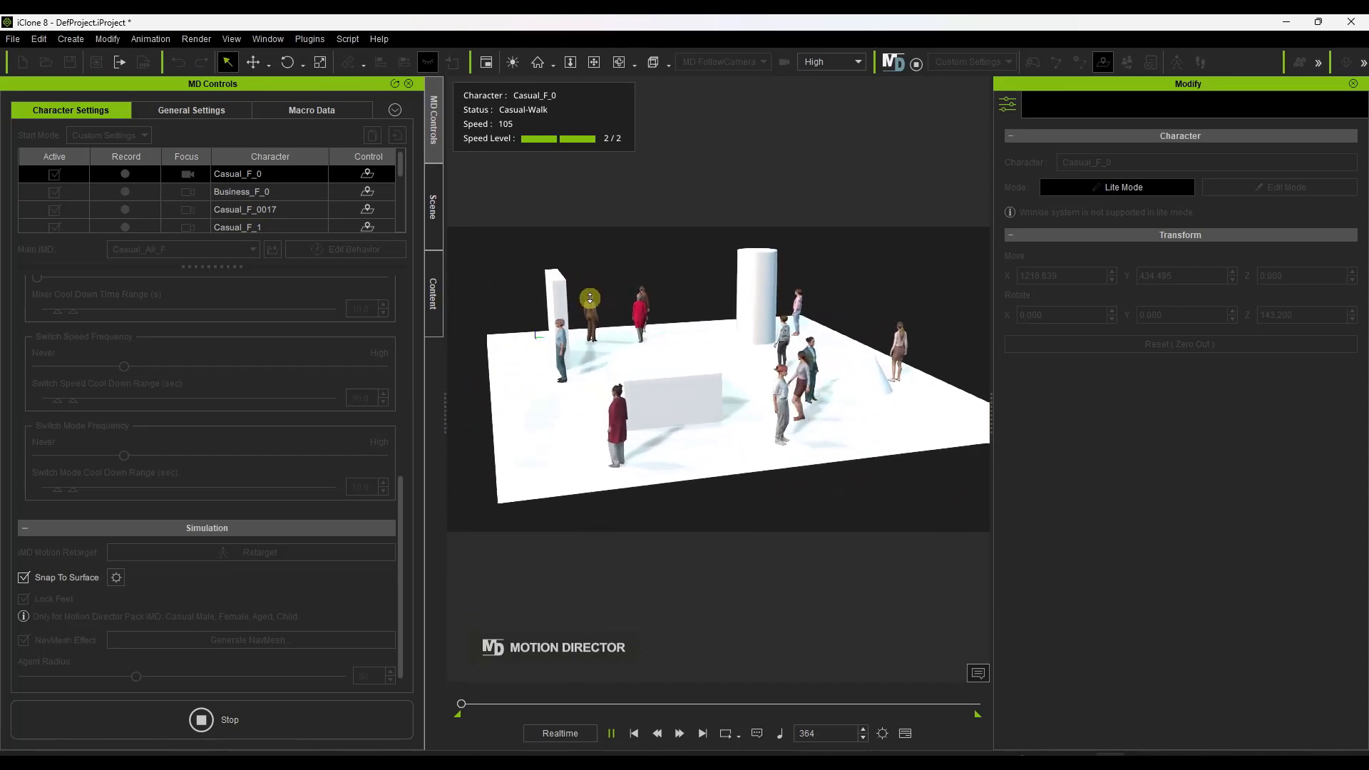
right_click_drag(676, 337, 684, 376)
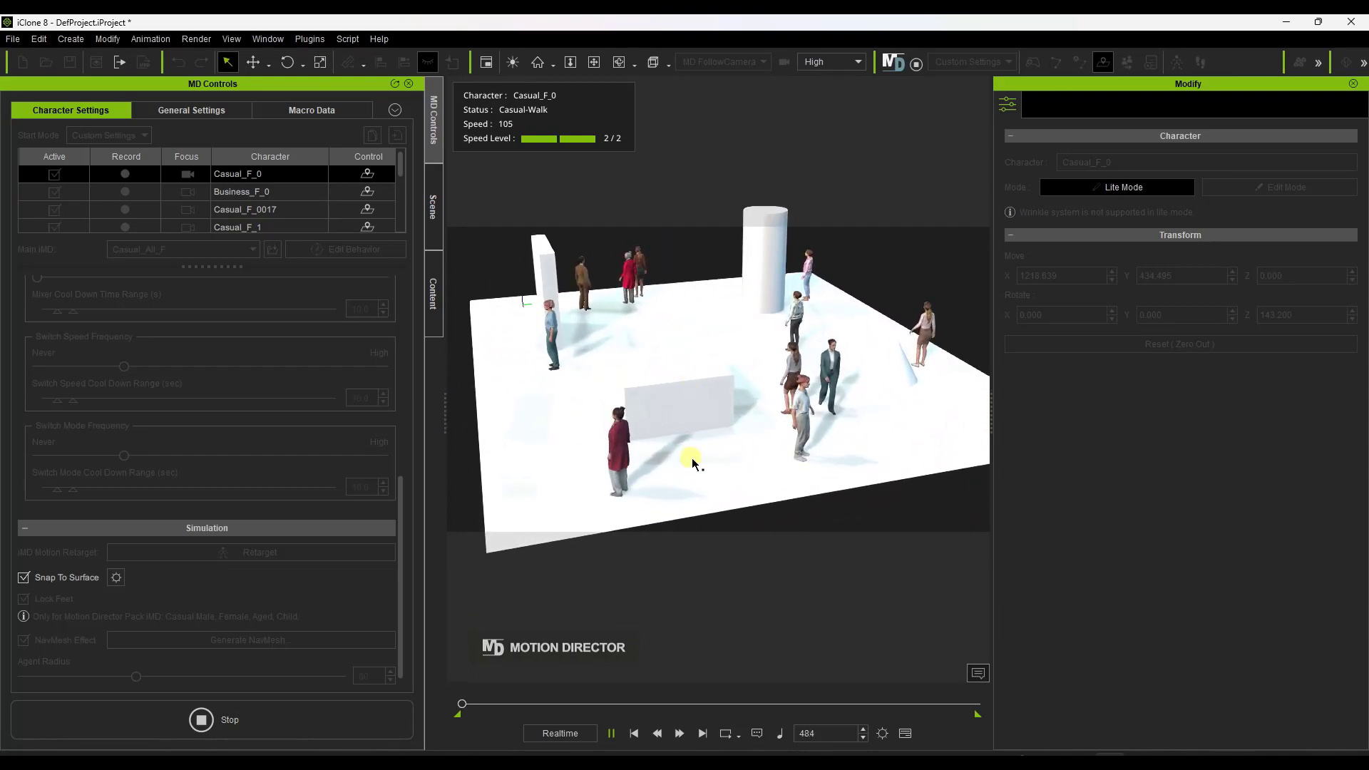
right_click_drag(692, 462, 613, 339)
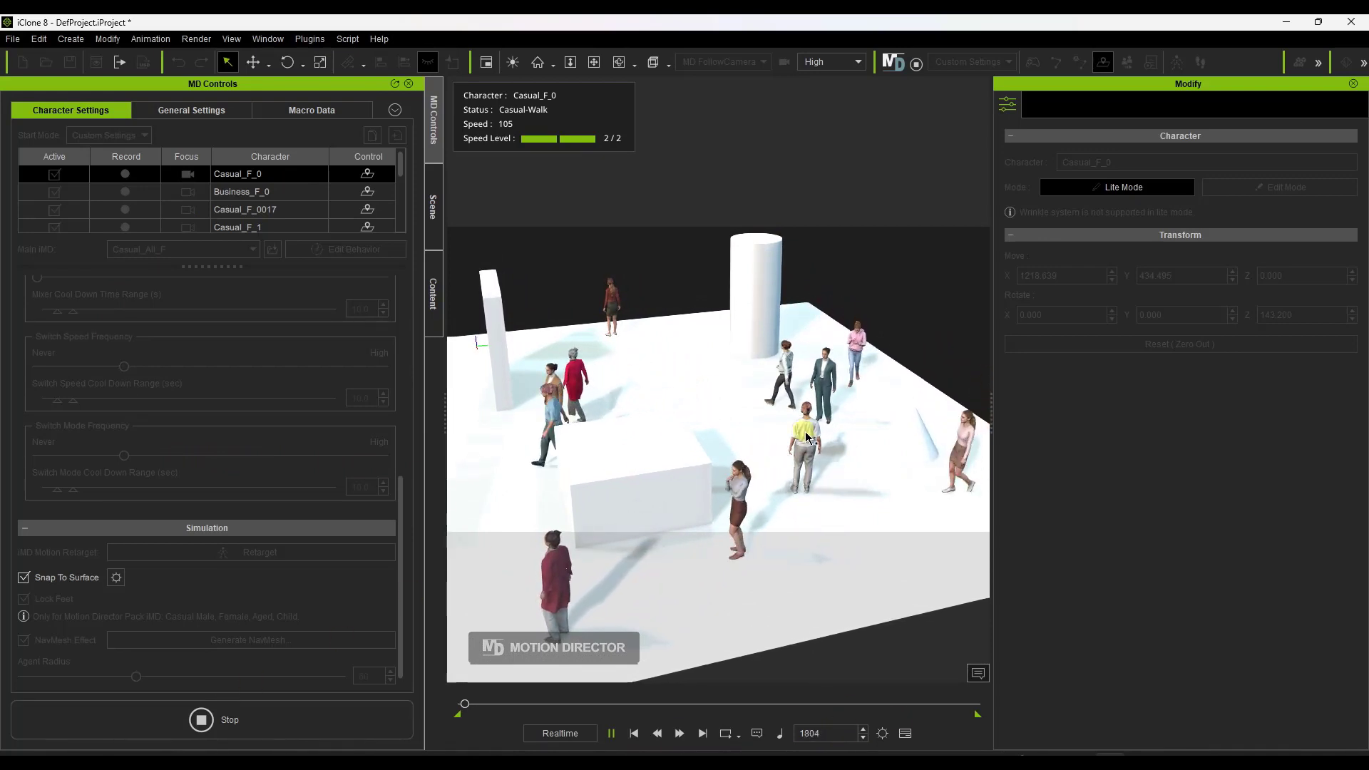
left_click(262, 724)
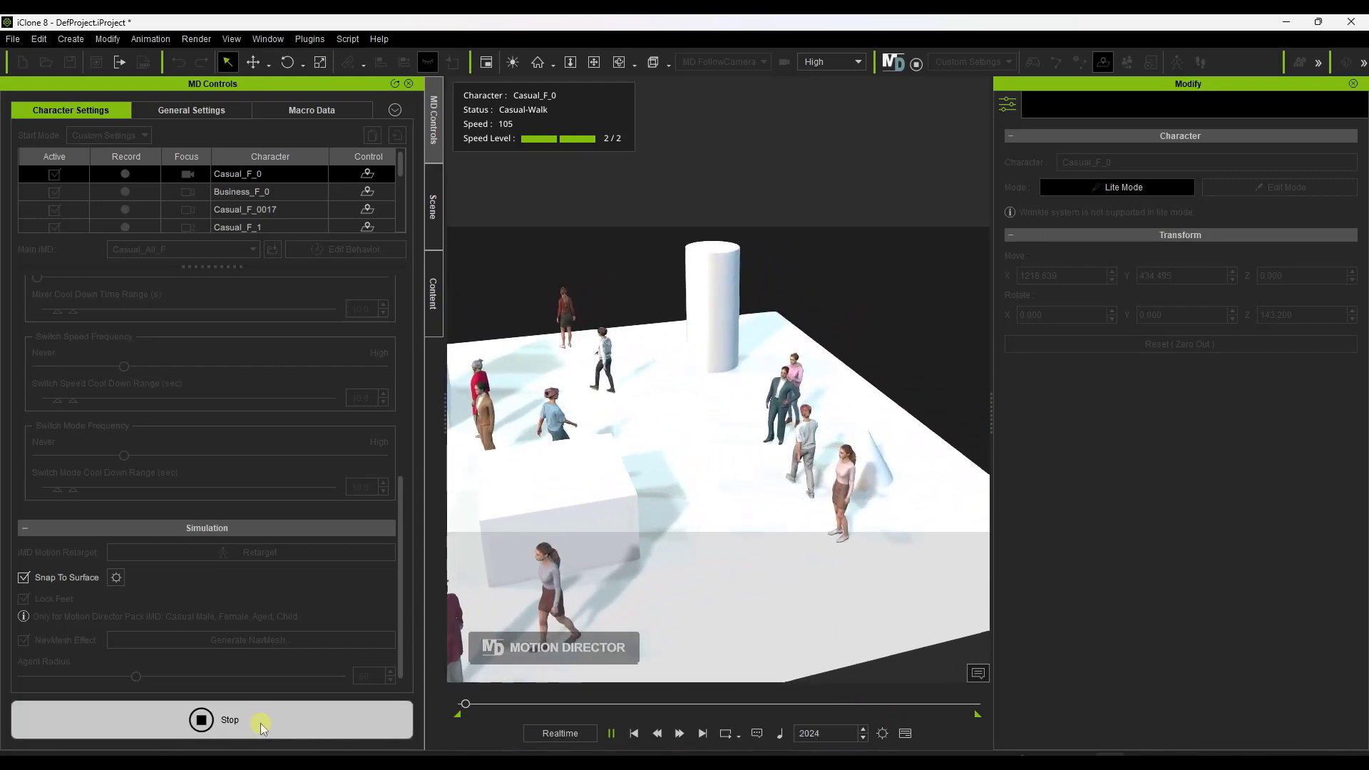
Play back the recorded crowd motion from frame 0, pause it and examine the characters on the navmesh up close.
left_click(608, 733)
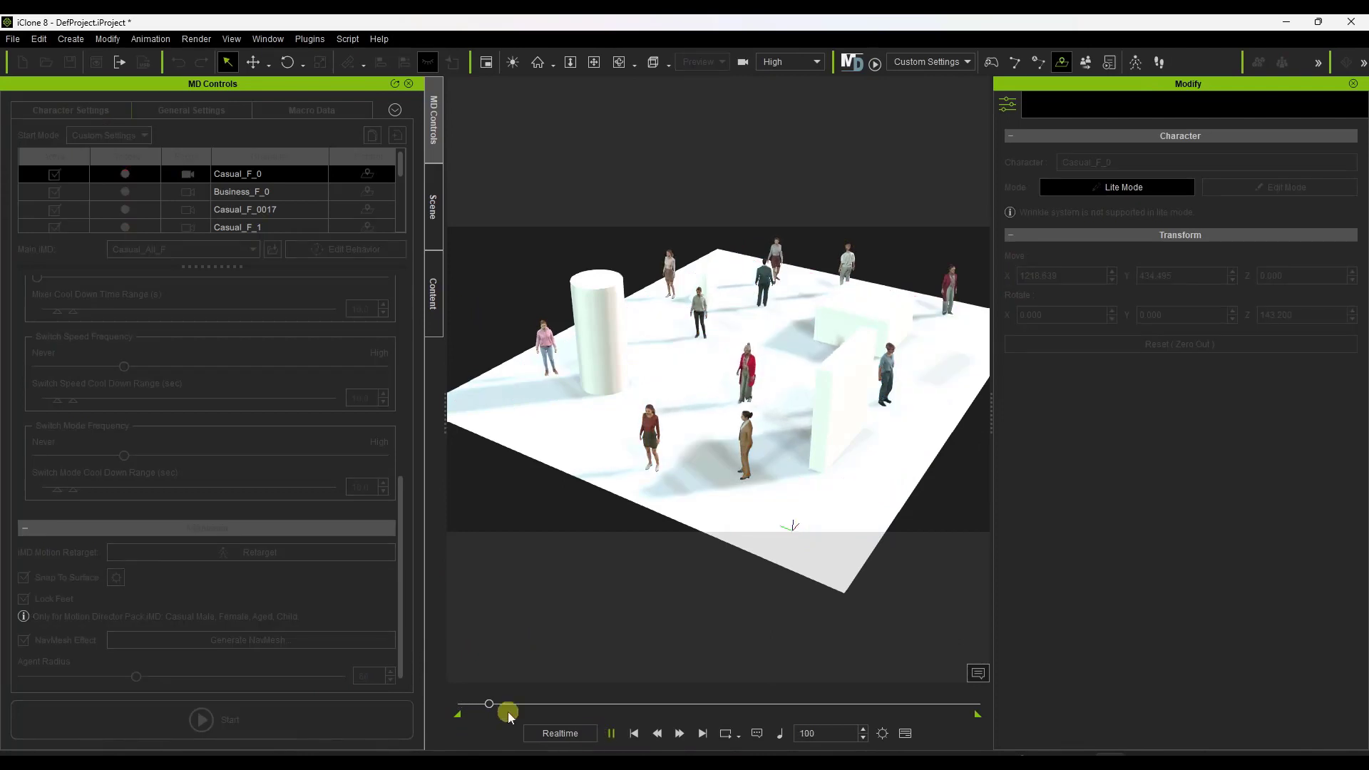
left_click(613, 734)
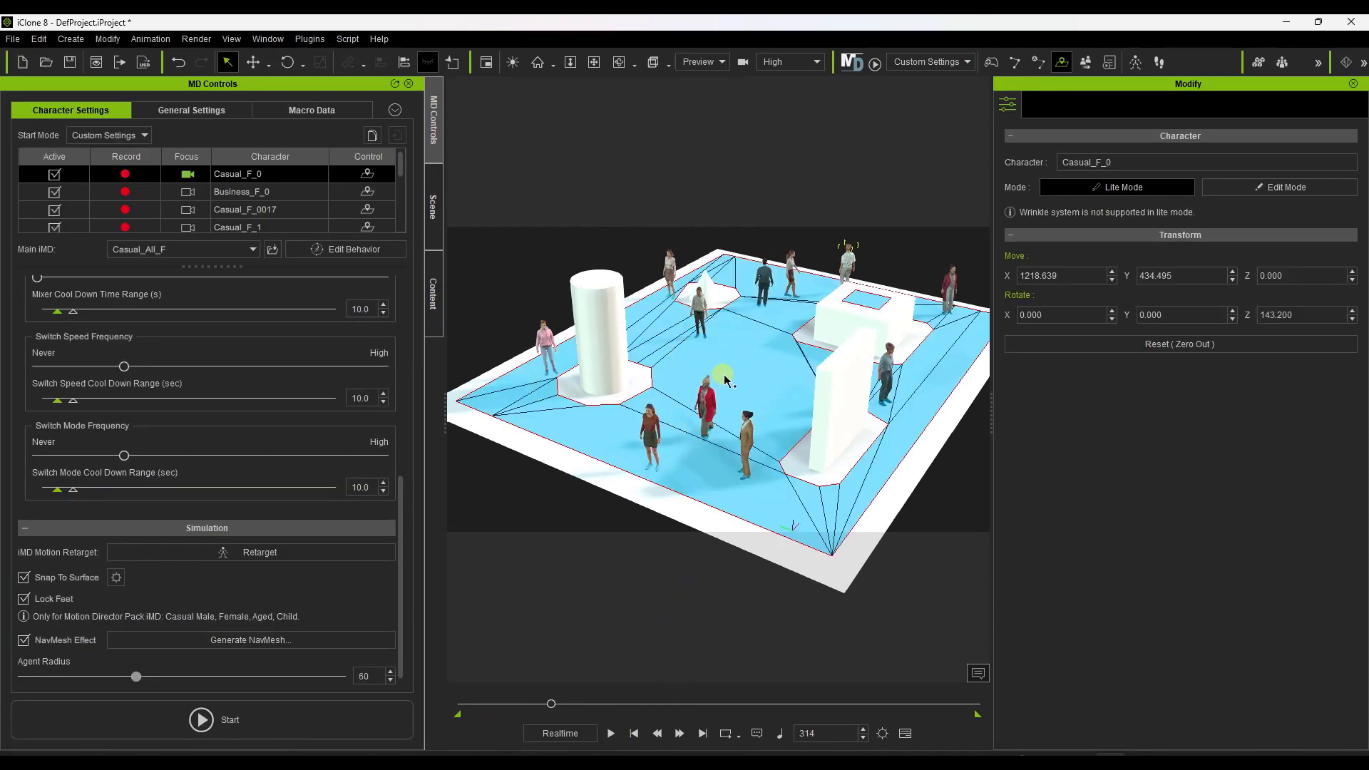
scroll(760, 314, "up", 3)
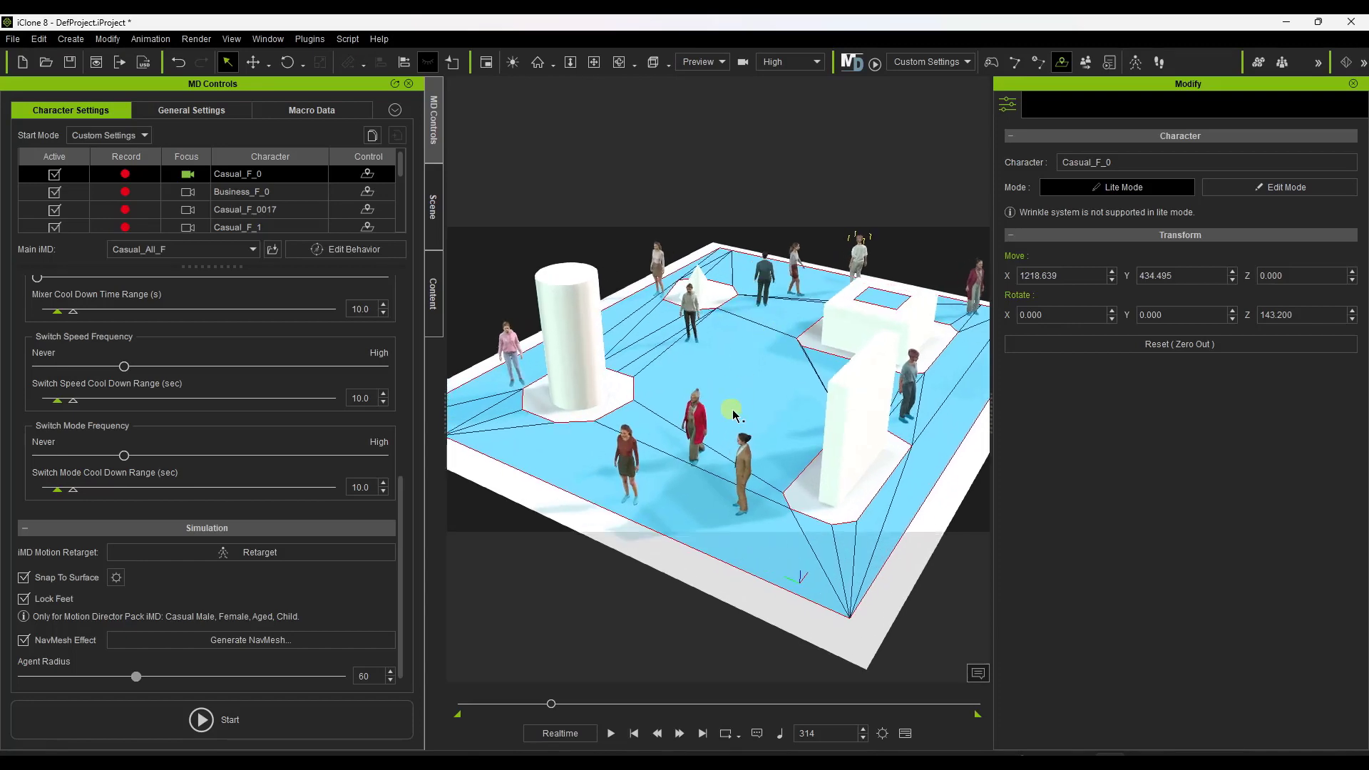
mouse_move(733, 411)
middle_mouse_down()
mouse_move(728, 385)
mouse_move(725, 407)
middle_mouse_up()
middle_click_drag(748, 214, 762, 276)
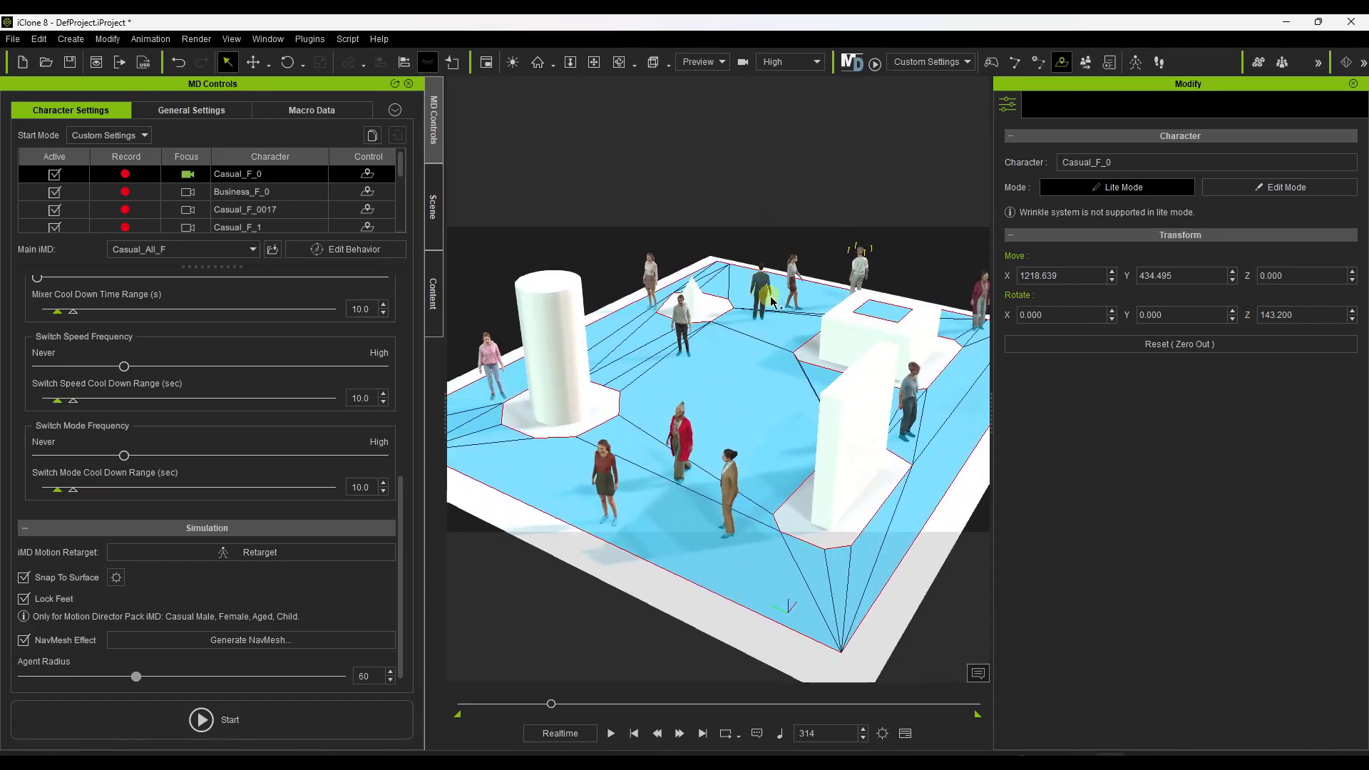